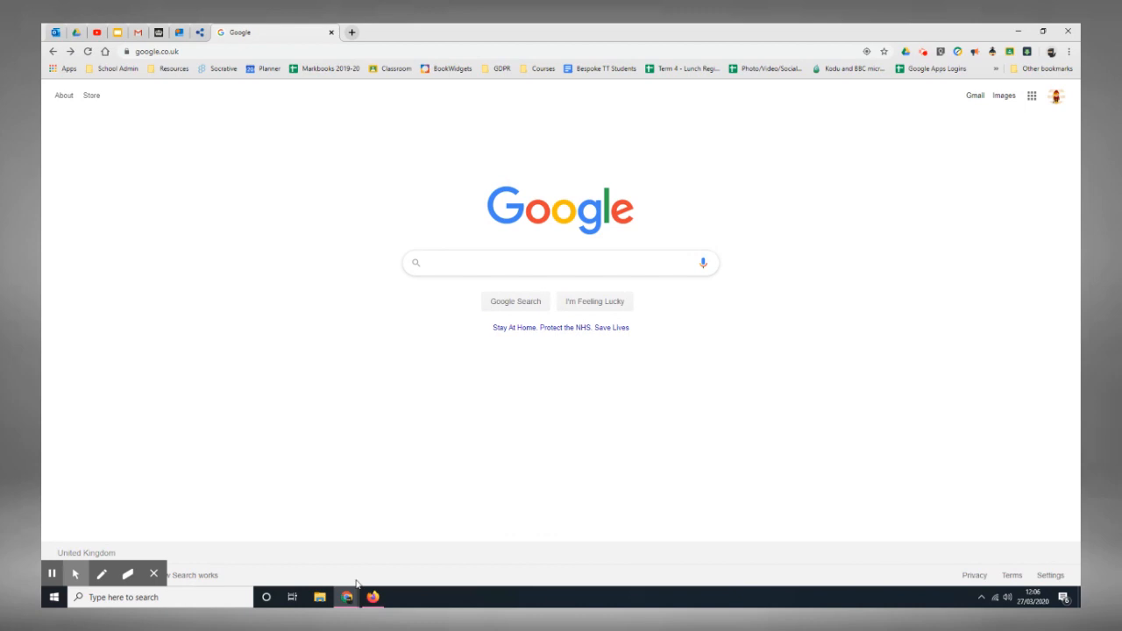
Search Google for "kodu" and open the Kodu home page at kodugamelab.com.
{"action": "left_click", "coordinate": [154, 575]}
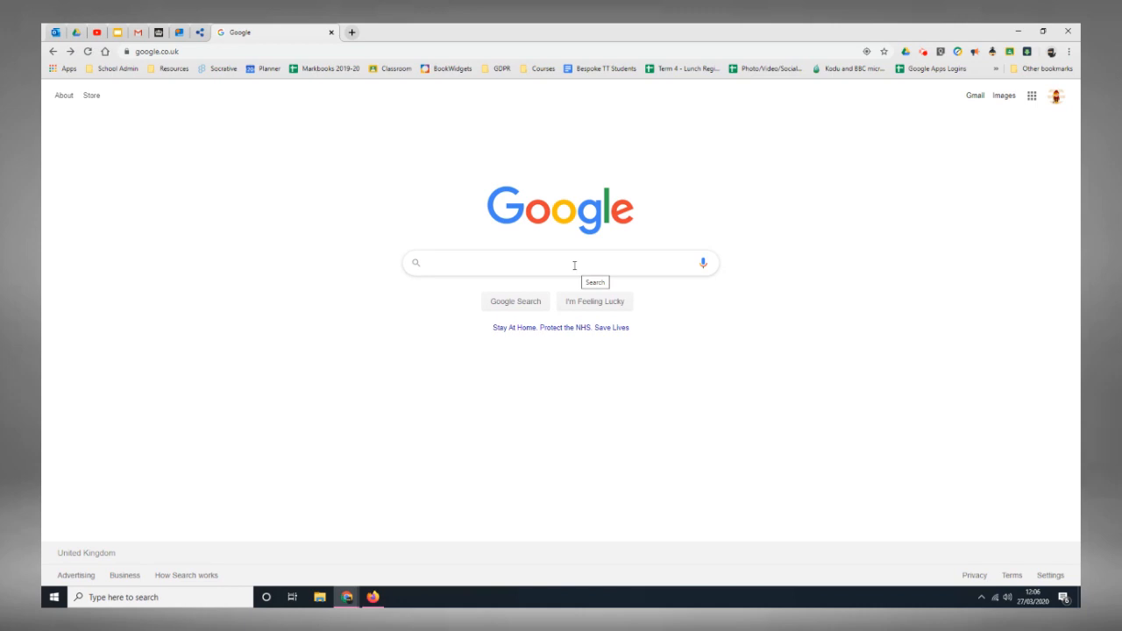
{"action": "left_click", "coordinate": [494, 259]}
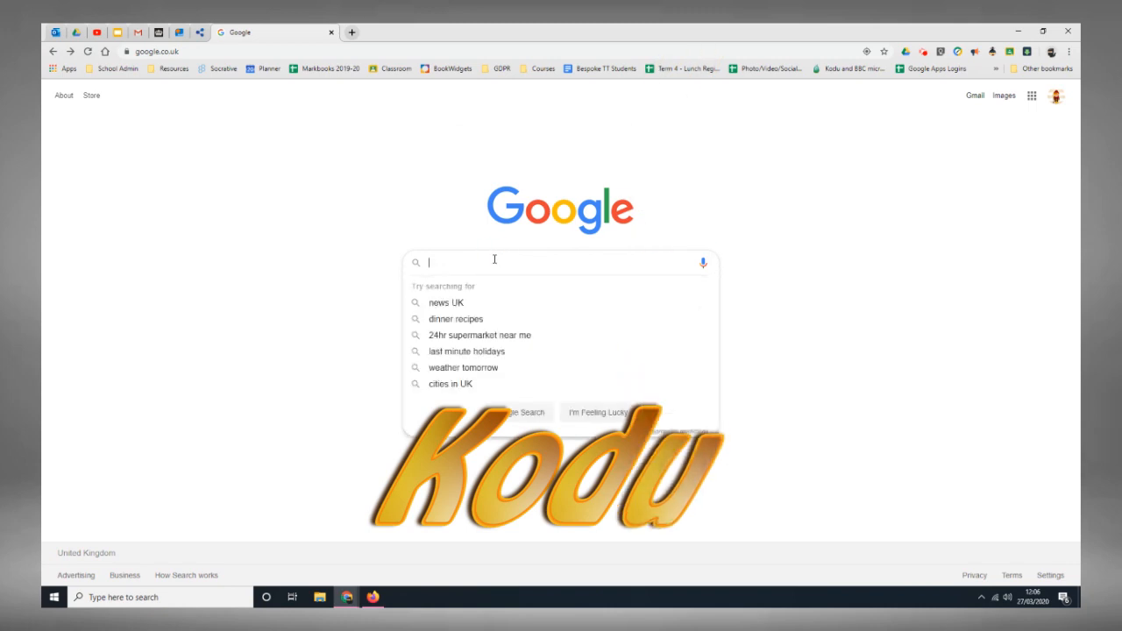
{"action": "type", "text": "ko"}
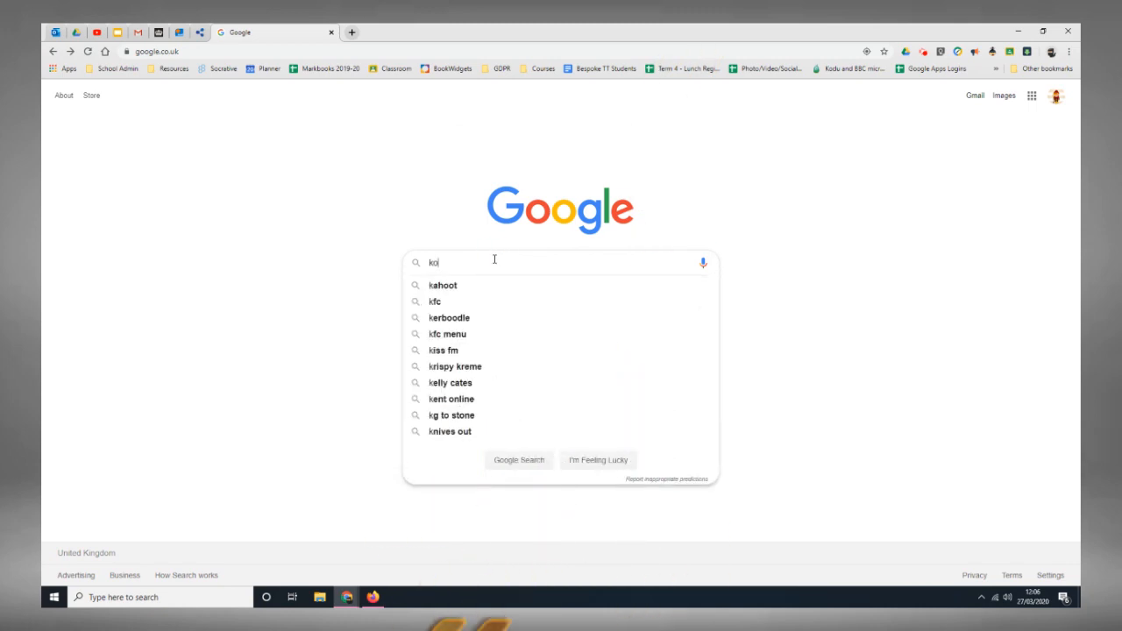
{"action": "type", "text": "du"}
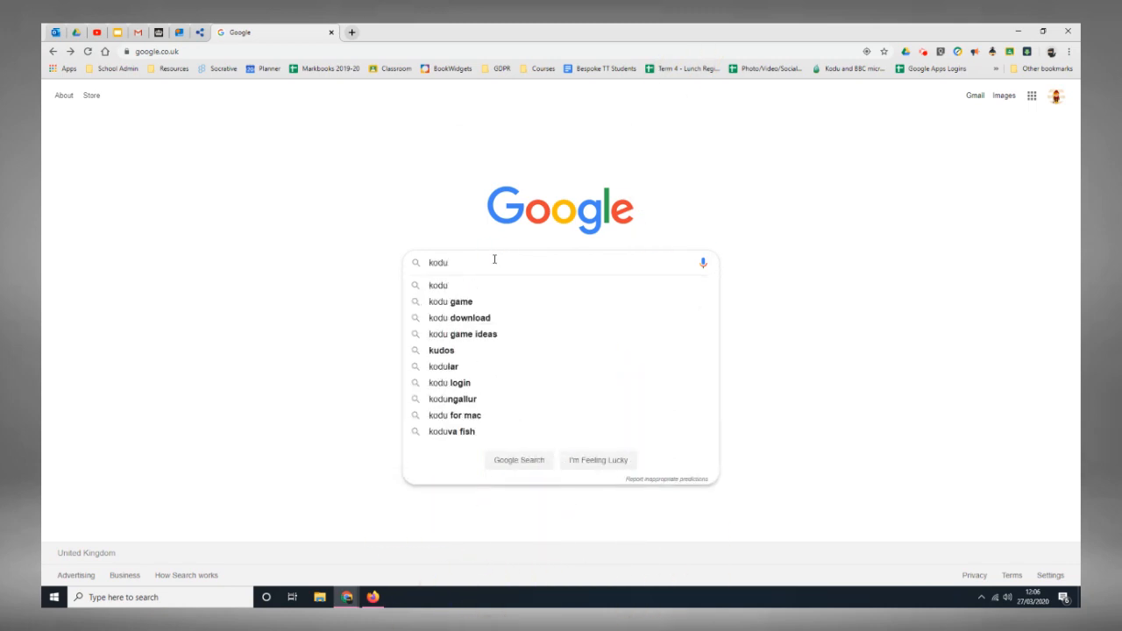
{"action": "key", "text": "Return"}
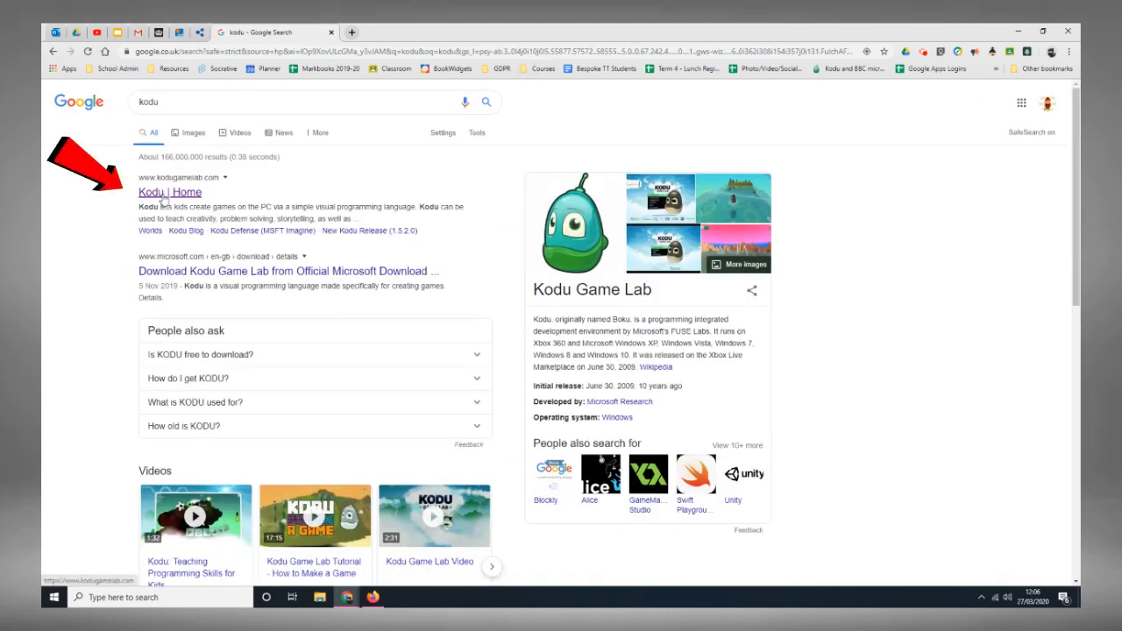
{"action": "left_click", "coordinate": [163, 198]}
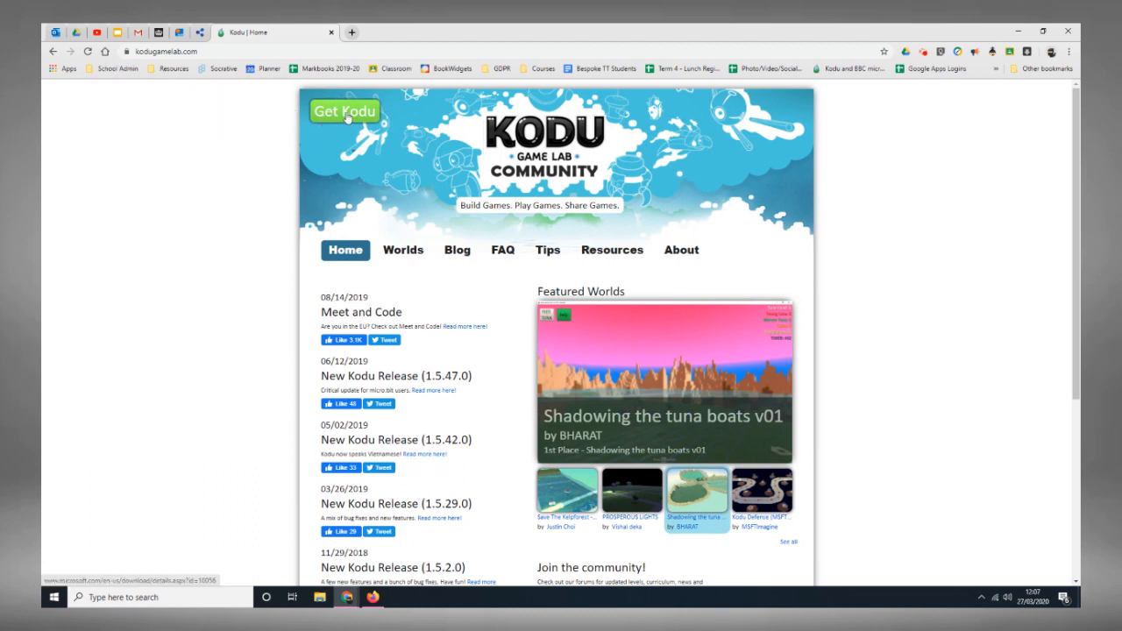
Go to the Get Kodu download page and download KoduSetup.exe.
{"action": "left_click", "coordinate": [346, 113]}
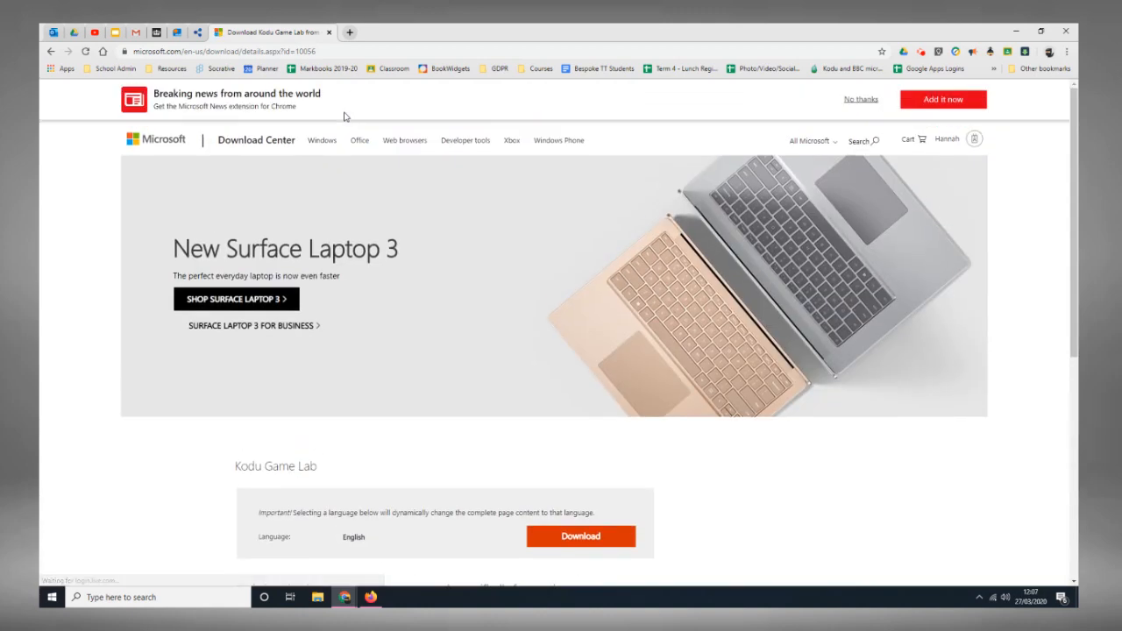
{"action": "scroll", "coordinate": [631, 317], "scroll_direction": "down", "scroll_amount": 2}
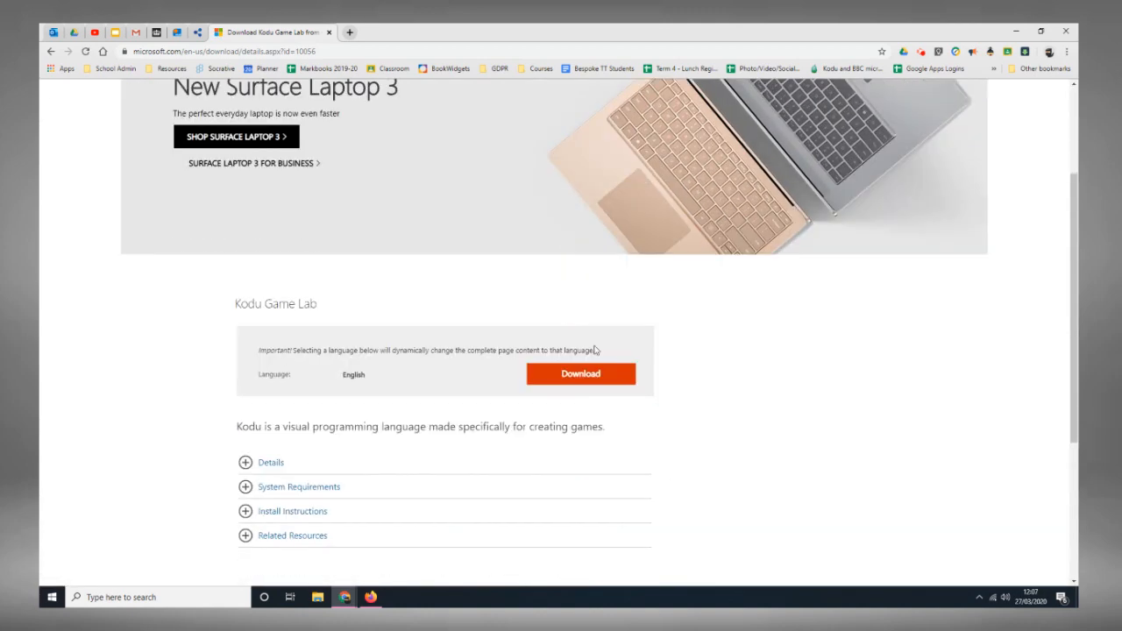
{"action": "left_click", "coordinate": [555, 375]}
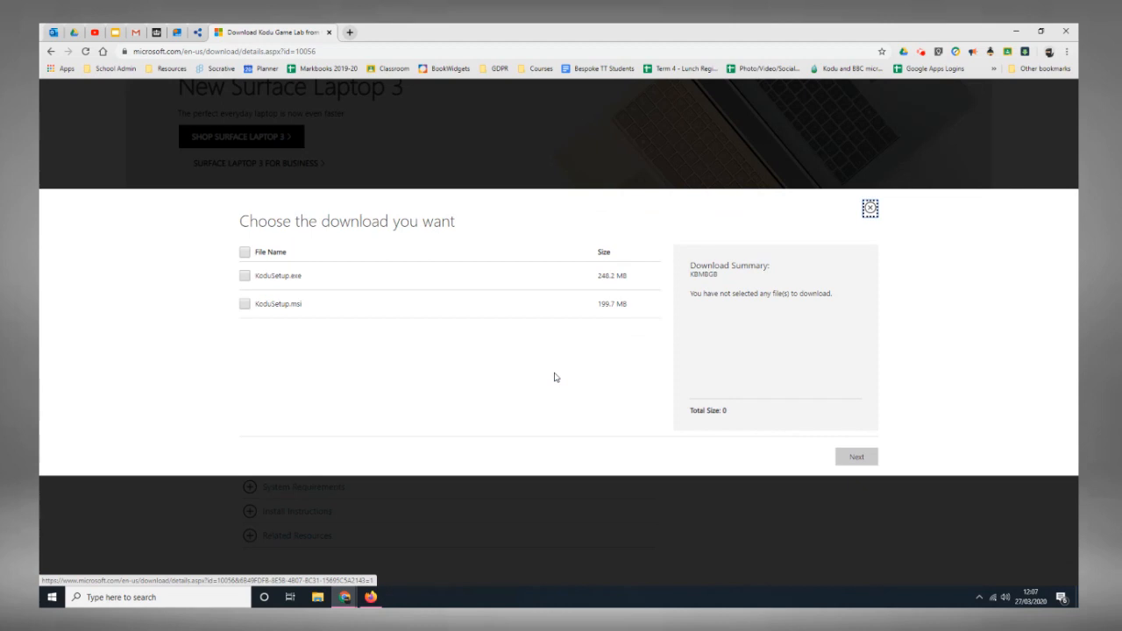
{"action": "left_click", "coordinate": [245, 276]}
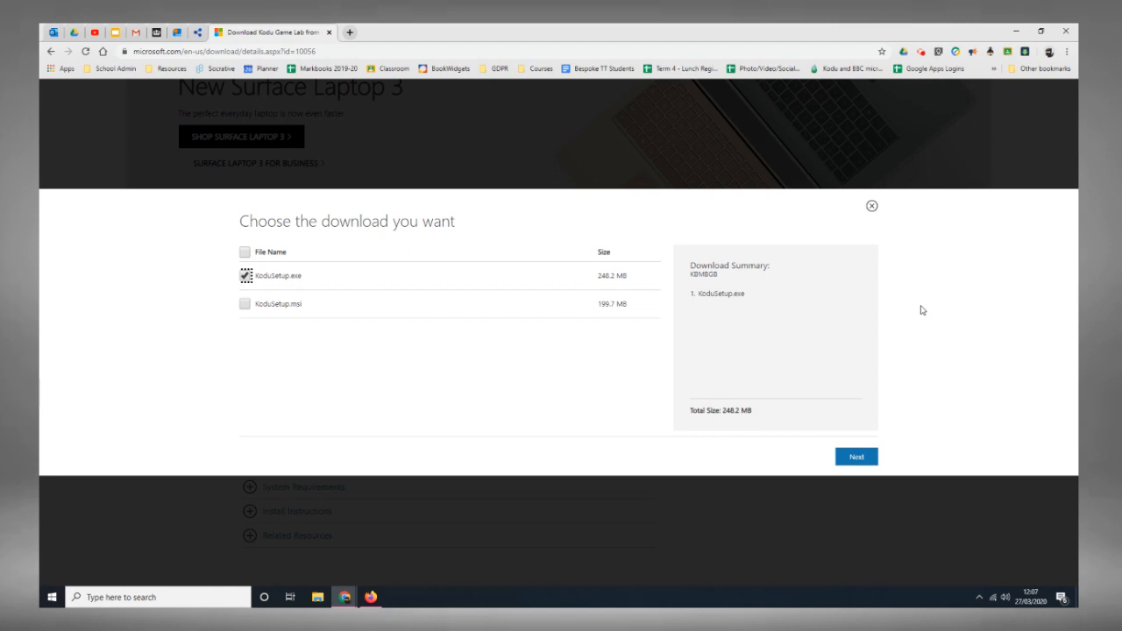
{"action": "left_click", "coordinate": [857, 457]}
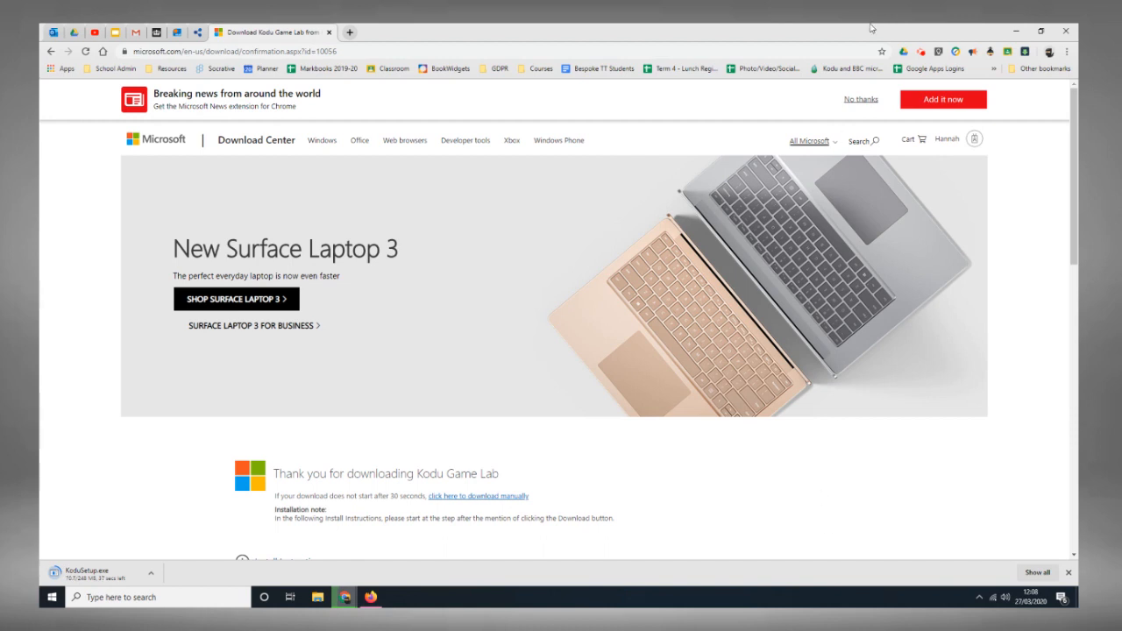
{"action": "left_click", "coordinate": [920, 51]}
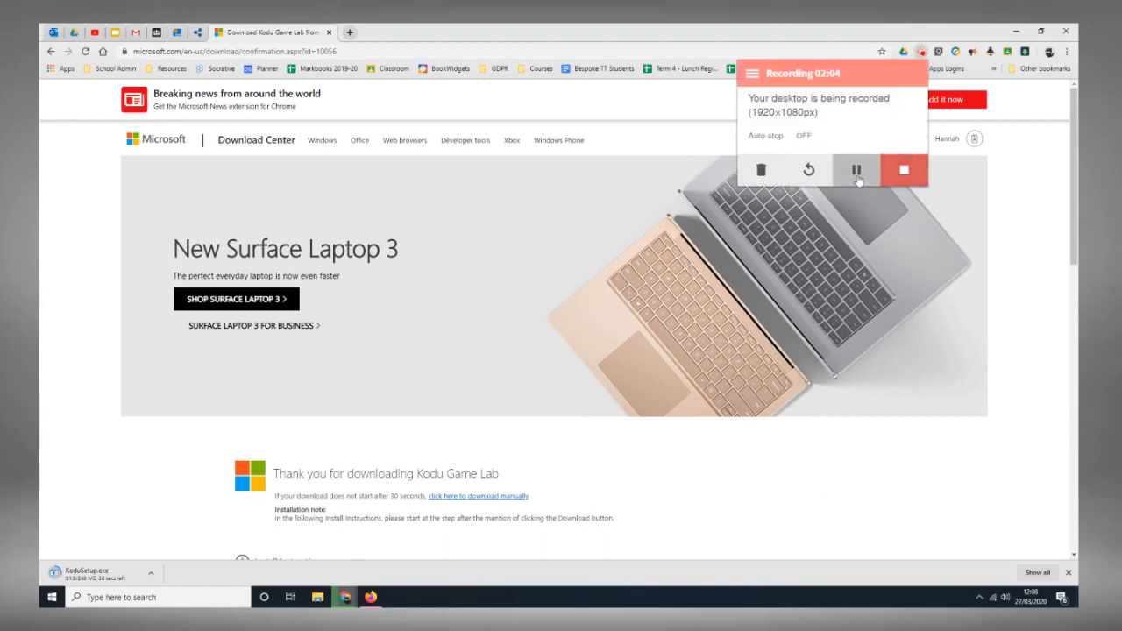
{"action": "left_click", "coordinate": [857, 170]}
{"action": "left_click", "coordinate": [857, 171]}
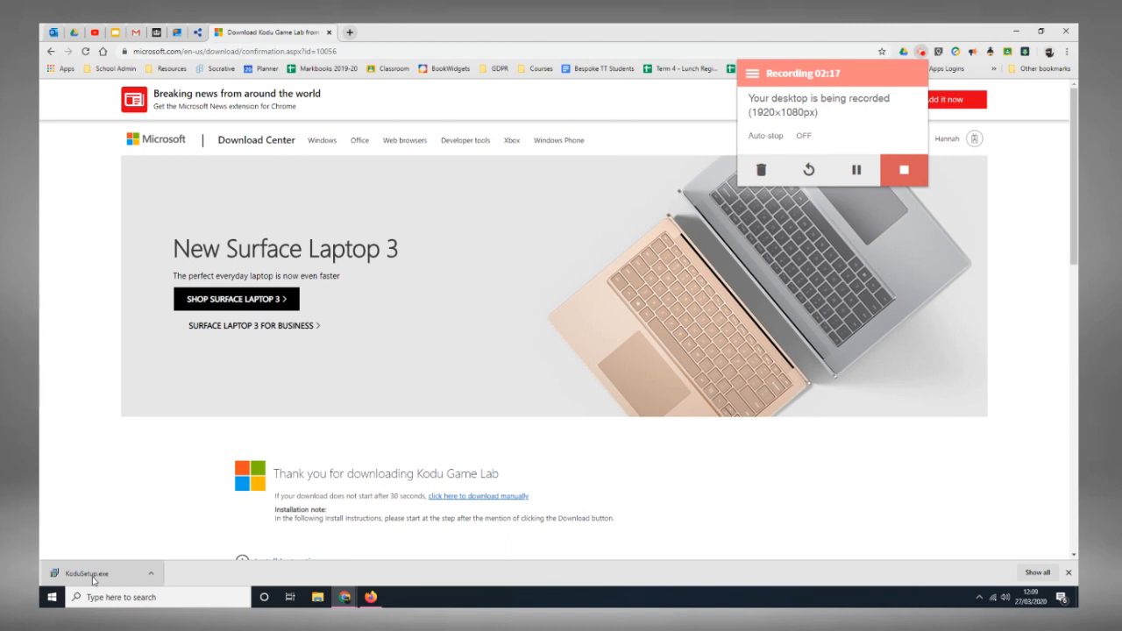
Run the downloaded KoduSetup.exe, minimise the open browser windows and confirm English as the setup language.
{"action": "left_click", "coordinate": [94, 579]}
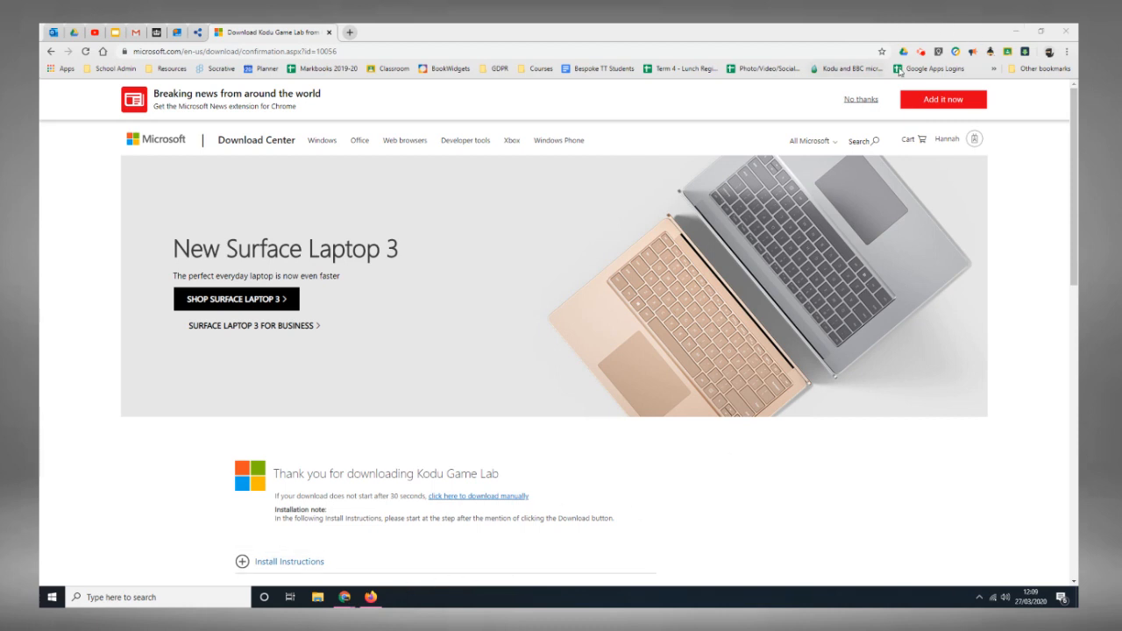
{"action": "left_click", "coordinate": [1014, 31]}
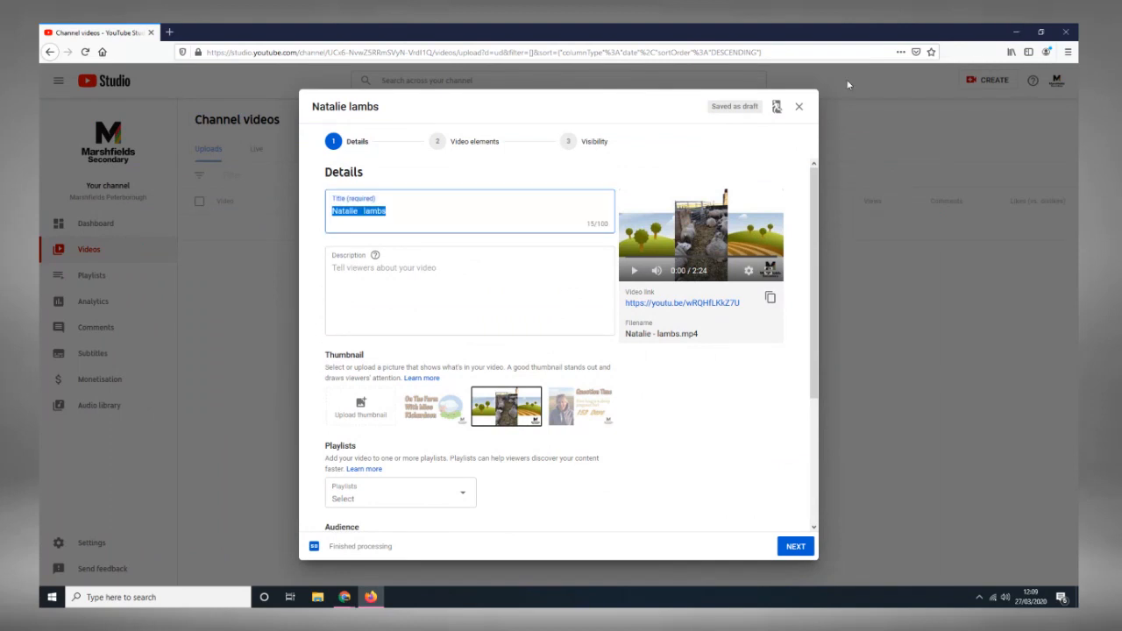
{"action": "left_click", "coordinate": [1014, 32]}
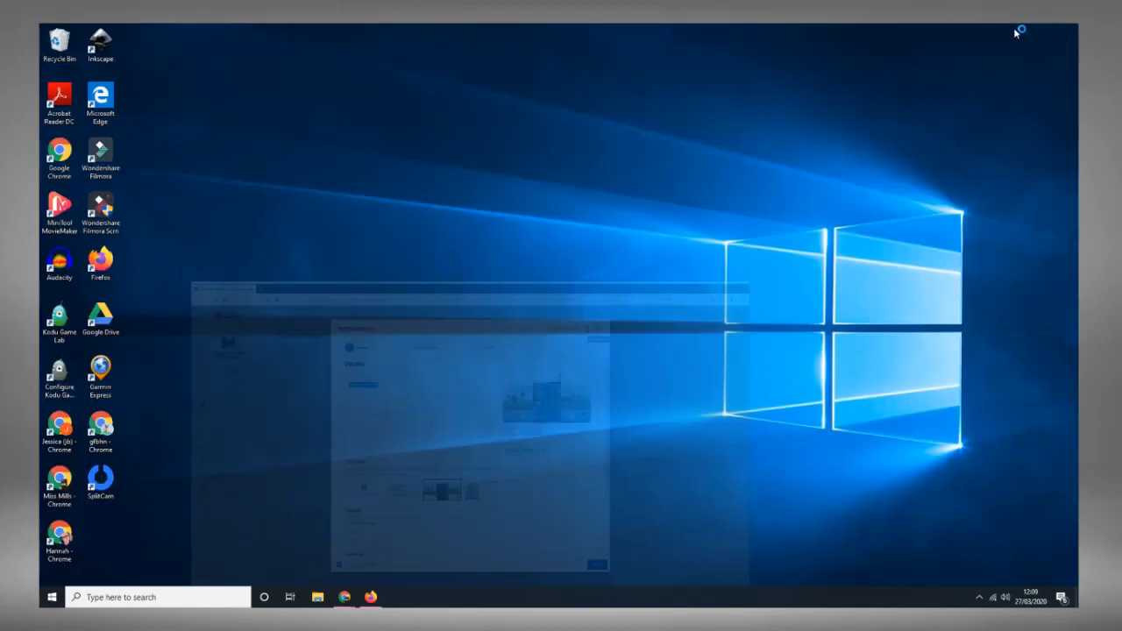
{"action": "left_click", "coordinate": [399, 598]}
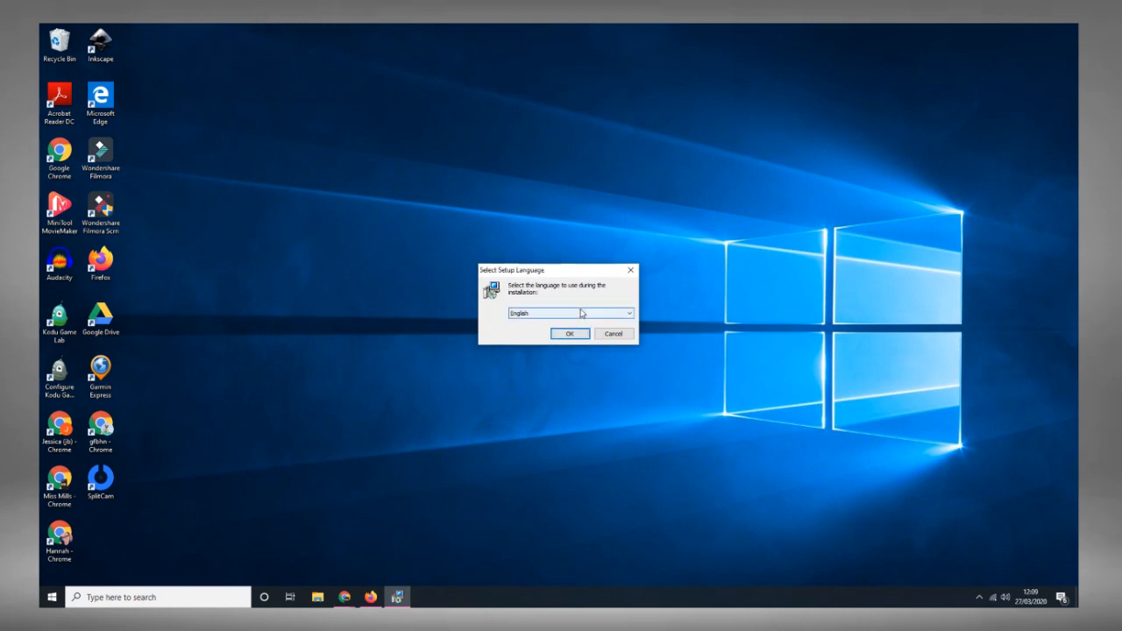
{"action": "left_click", "coordinate": [580, 314]}
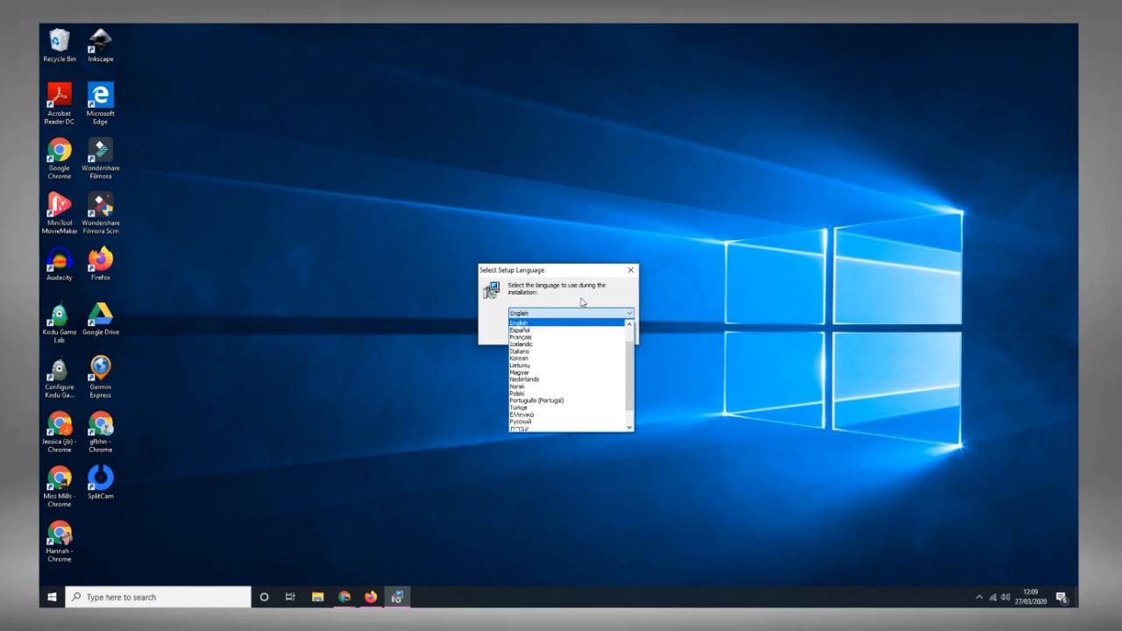
{"action": "left_click", "coordinate": [581, 305]}
{"action": "left_click", "coordinate": [575, 339]}
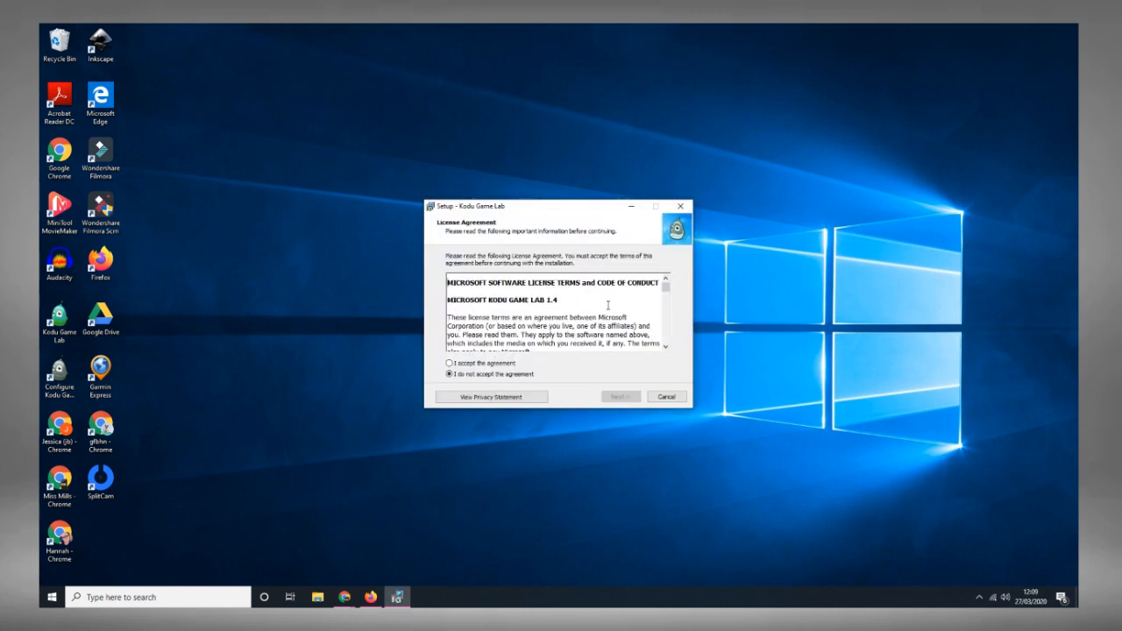
Accept the licence agreement and install Kodu Game Lab with the default destination folder and all additional tasks enabled.
{"action": "scroll", "coordinate": [593, 305], "scroll_direction": "down", "scroll_amount": 1}
{"action": "scroll", "coordinate": [593, 307], "scroll_direction": "down", "scroll_amount": 10}
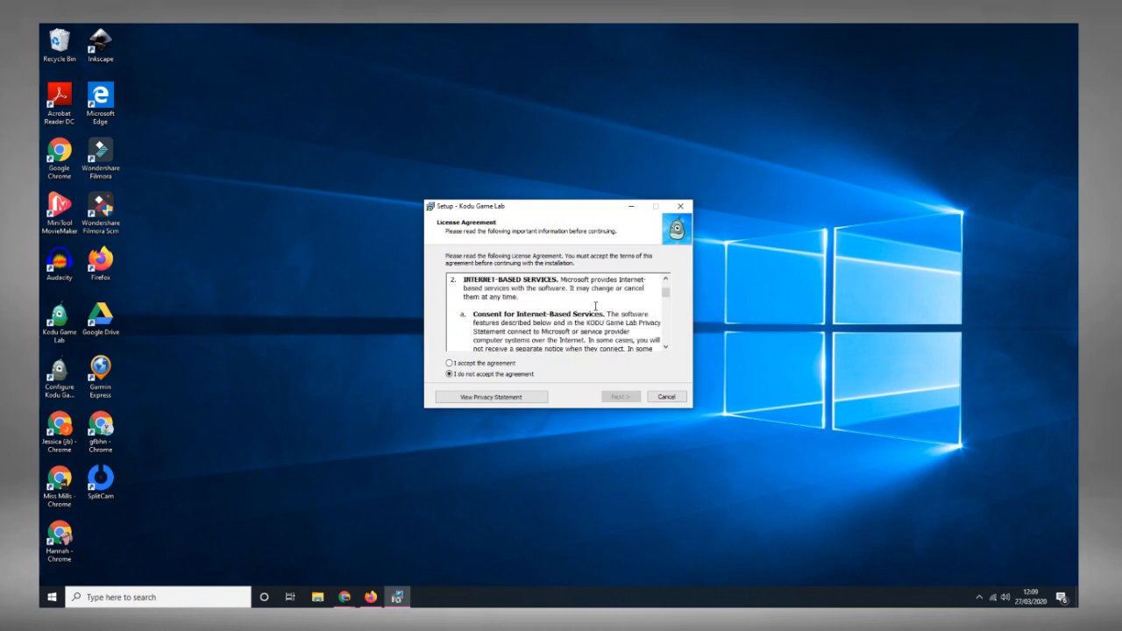
{"action": "scroll", "coordinate": [595, 306], "scroll_direction": "down", "scroll_amount": 10}
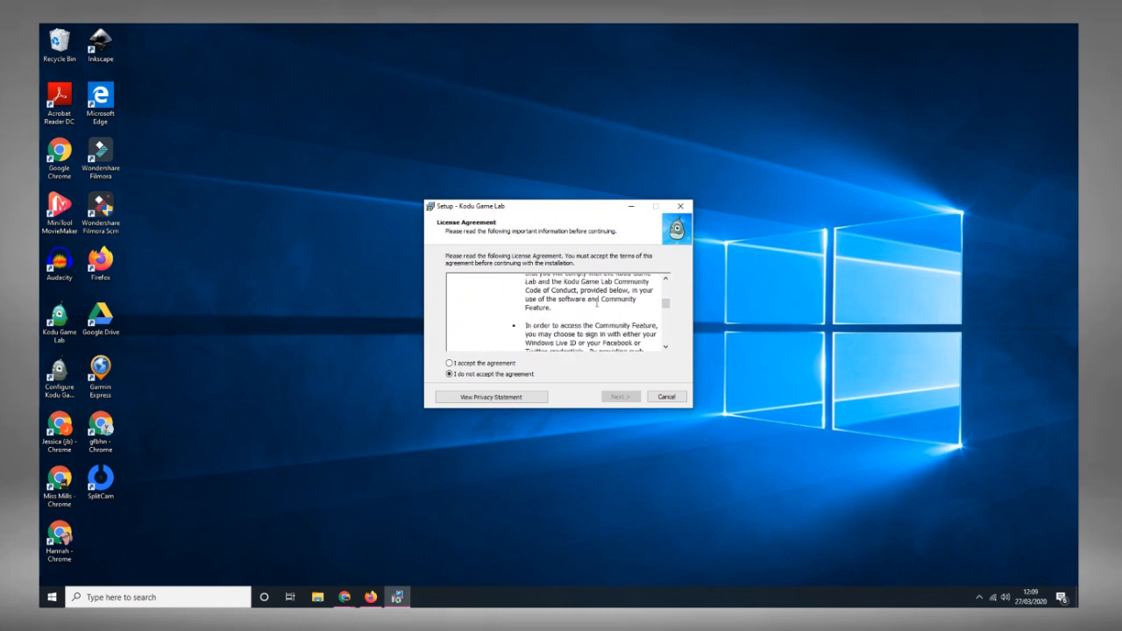
{"action": "scroll", "coordinate": [597, 305], "scroll_direction": "down", "scroll_amount": 3}
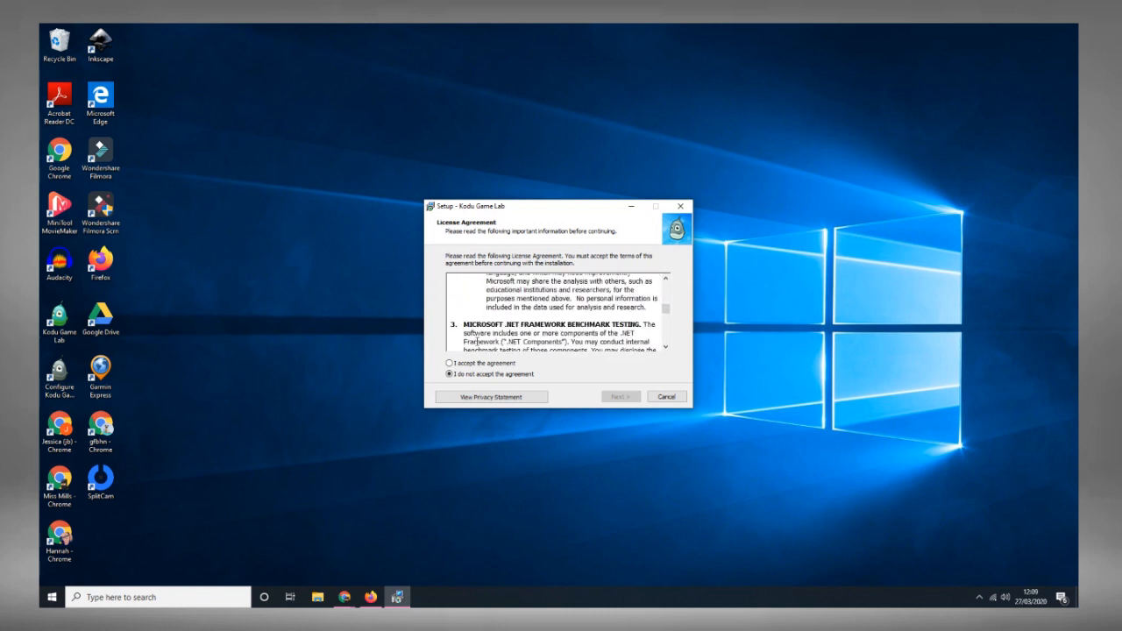
{"action": "left_click", "coordinate": [449, 362]}
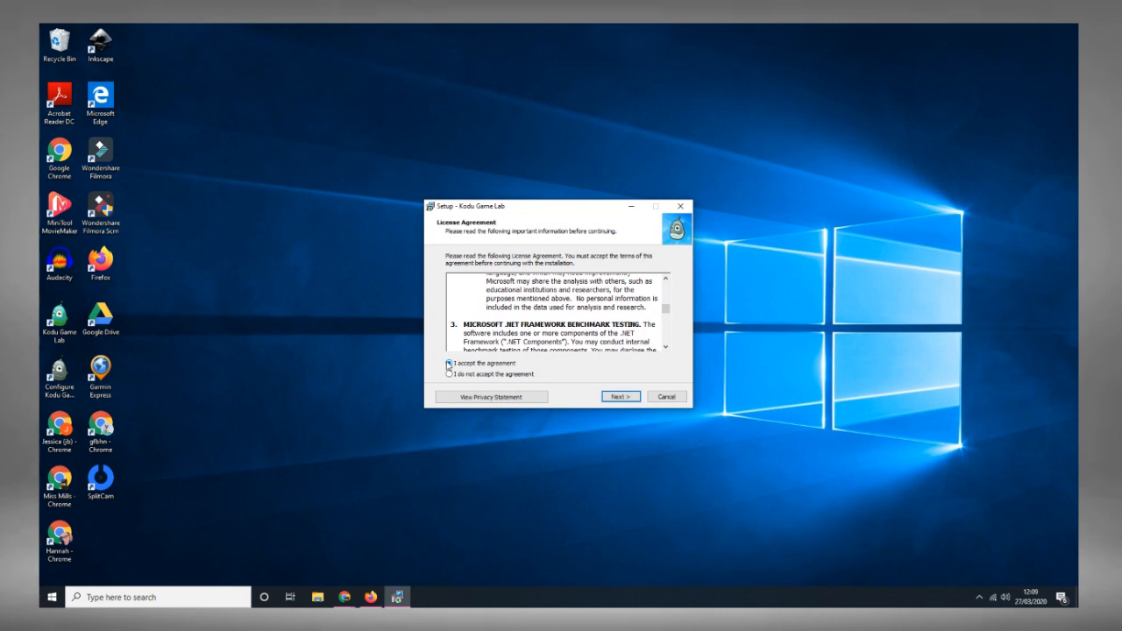
{"action": "left_click", "coordinate": [625, 399]}
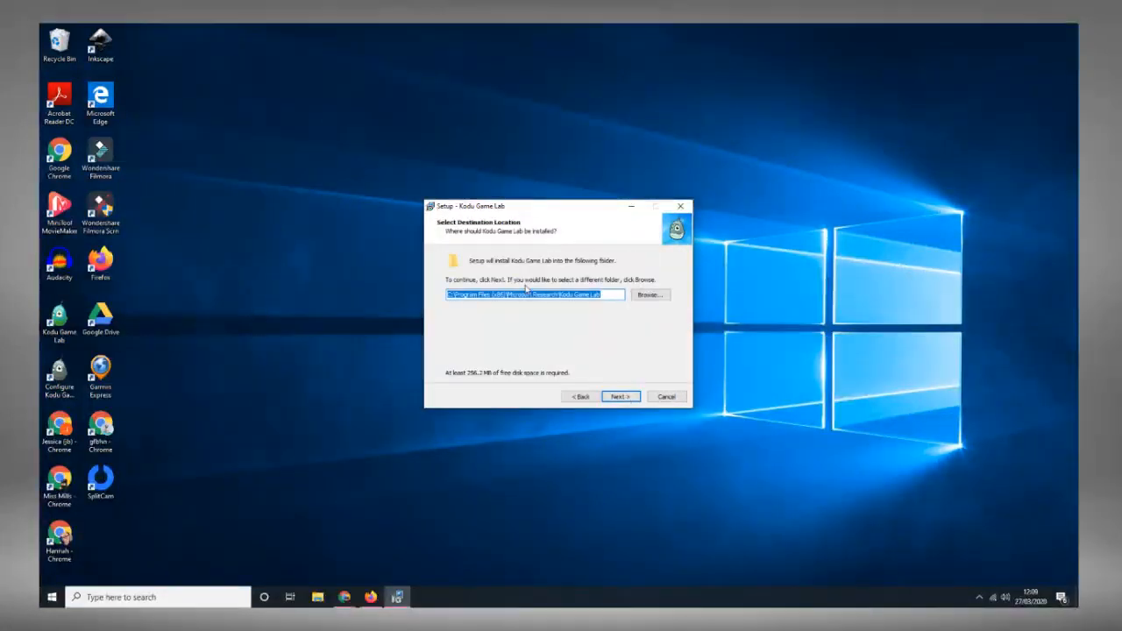
{"action": "left_click", "coordinate": [617, 397]}
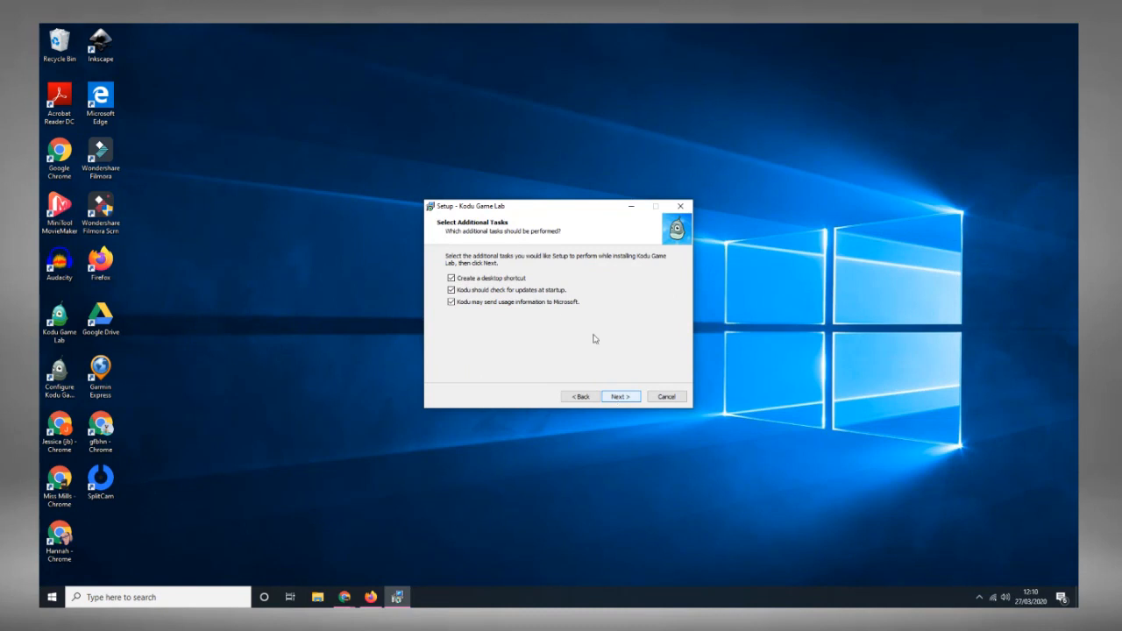
{"action": "left_click", "coordinate": [620, 397]}
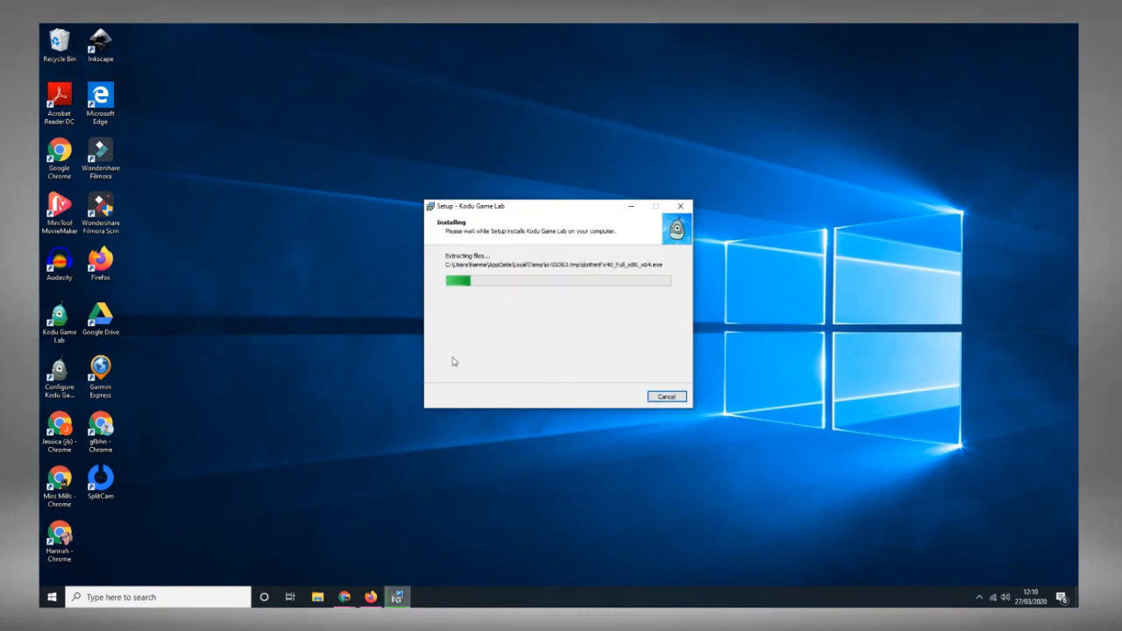
{"action": "mouse_move", "coordinate": [343, 600]}
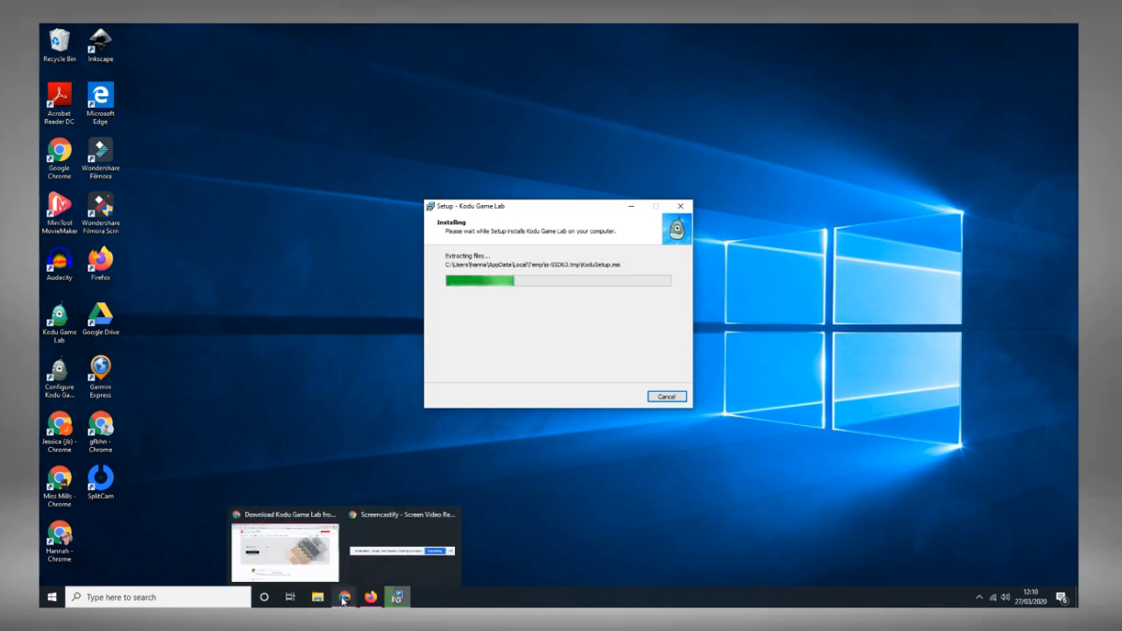
{"action": "left_click", "coordinate": [335, 558]}
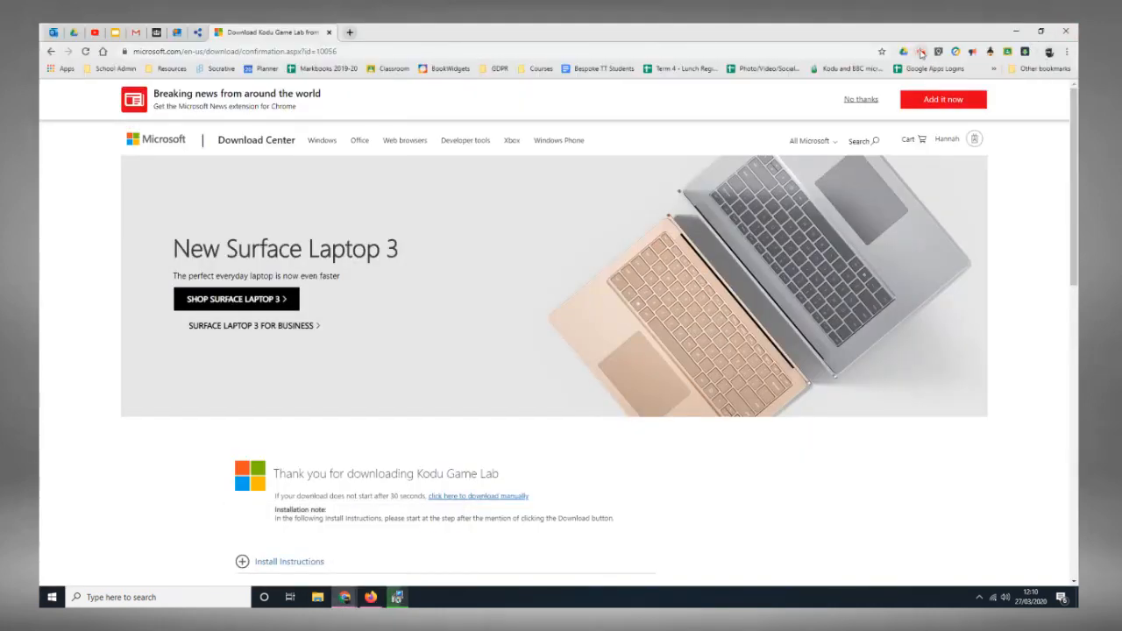
{"action": "left_click", "coordinate": [921, 54]}
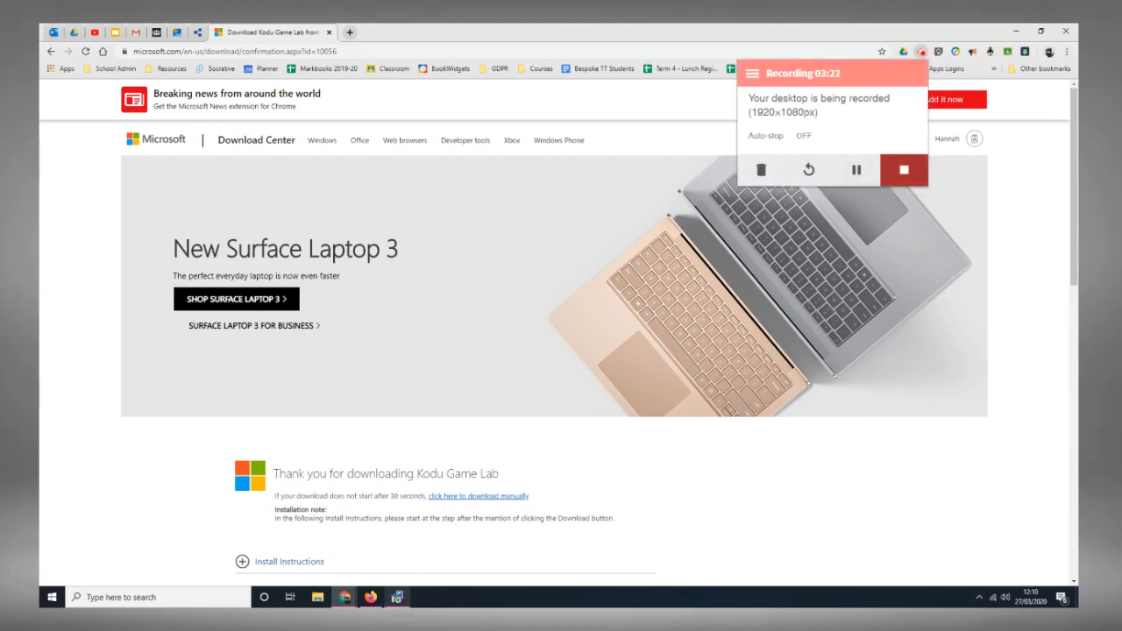
Return to the Kodu Game Lab setup wizard and finish it with Launch Kodu enabled.
{"action": "left_click", "coordinate": [398, 598]}
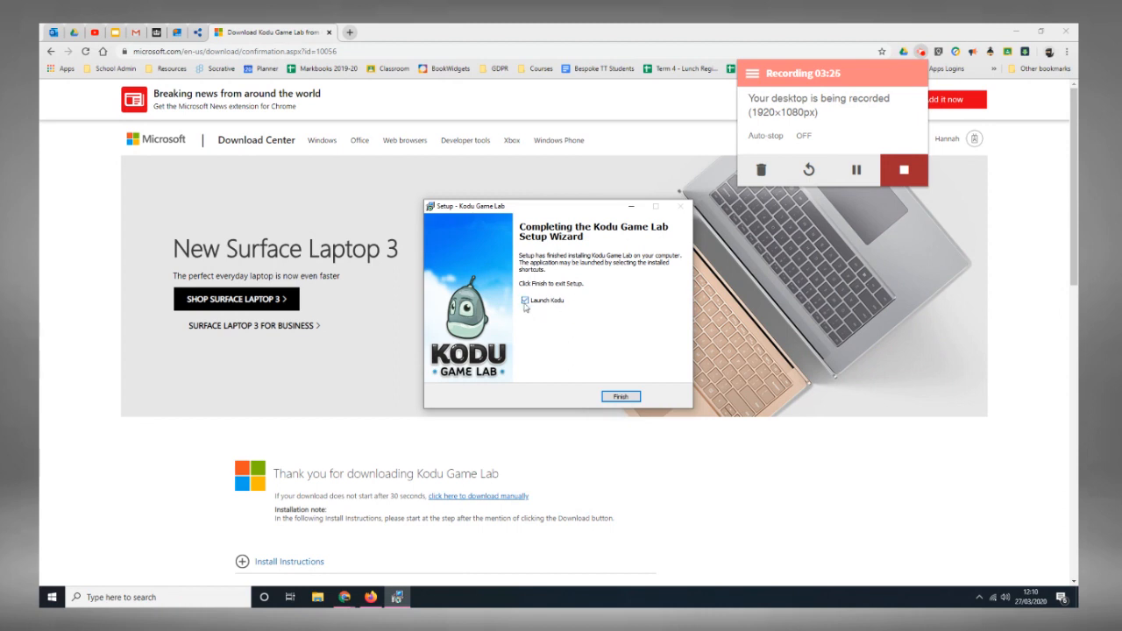
{"action": "left_click", "coordinate": [618, 397]}
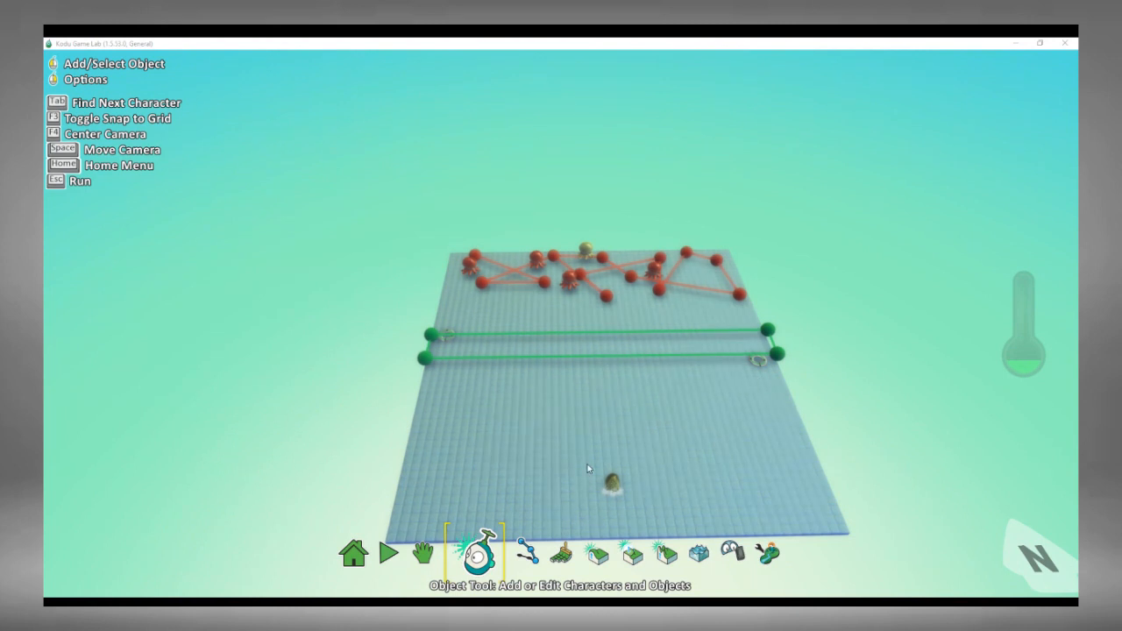
Run the octopus shooting game and test turning the player character both ways and firing at the octopuses.
{"action": "left_click", "coordinate": [396, 561]}
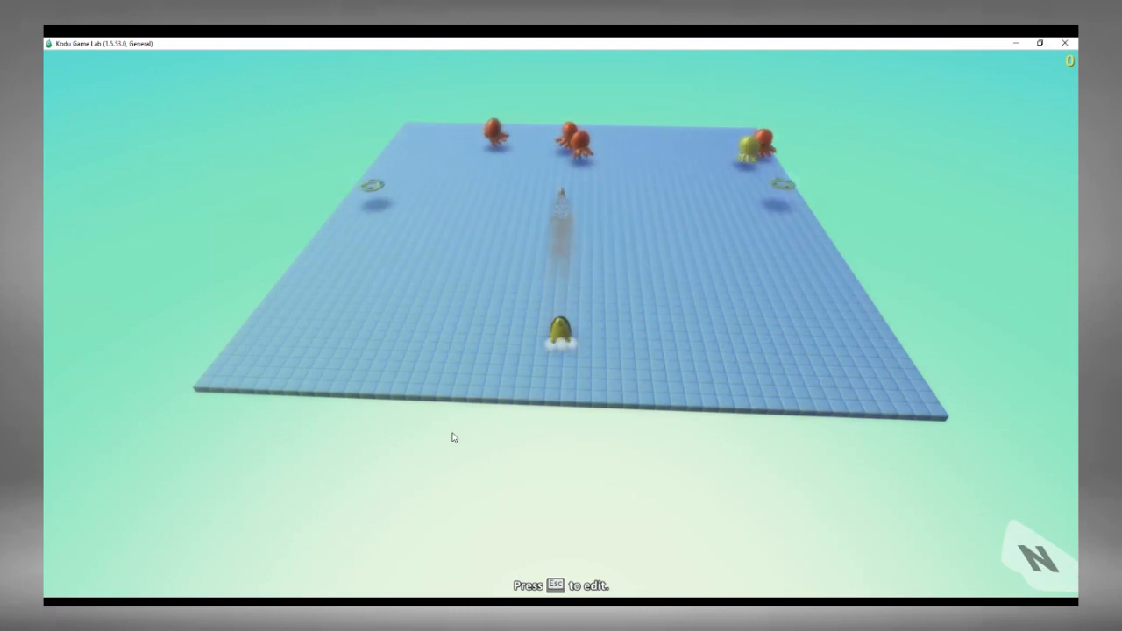
{"action": "key", "text": "Left"}
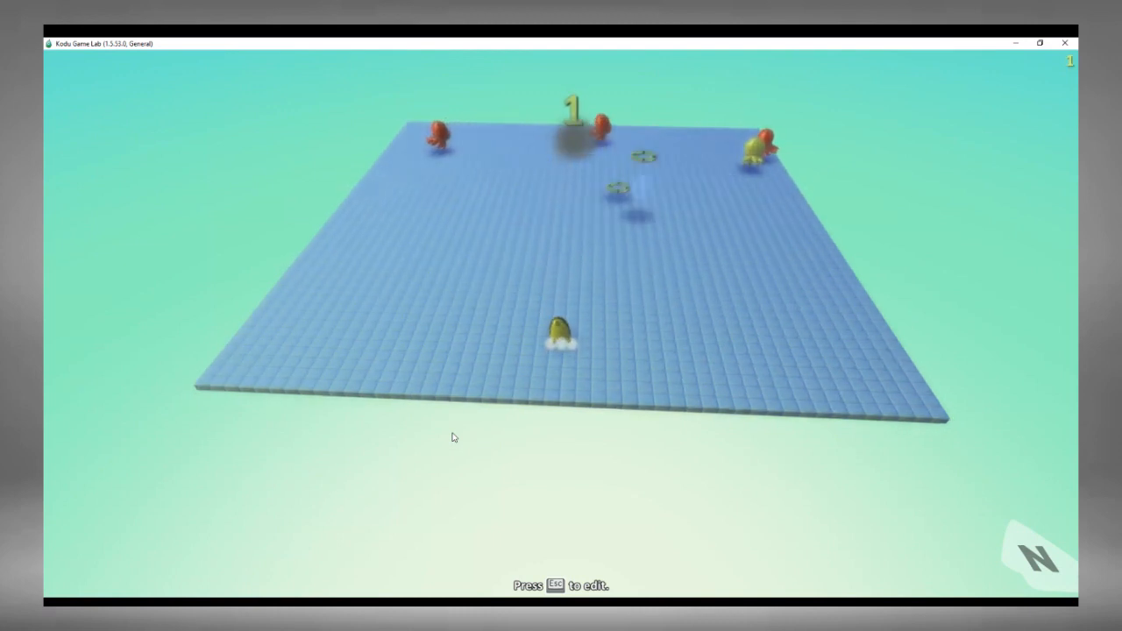
{"action": "key", "text": "Right"}
{"action": "key", "text": "Right"}
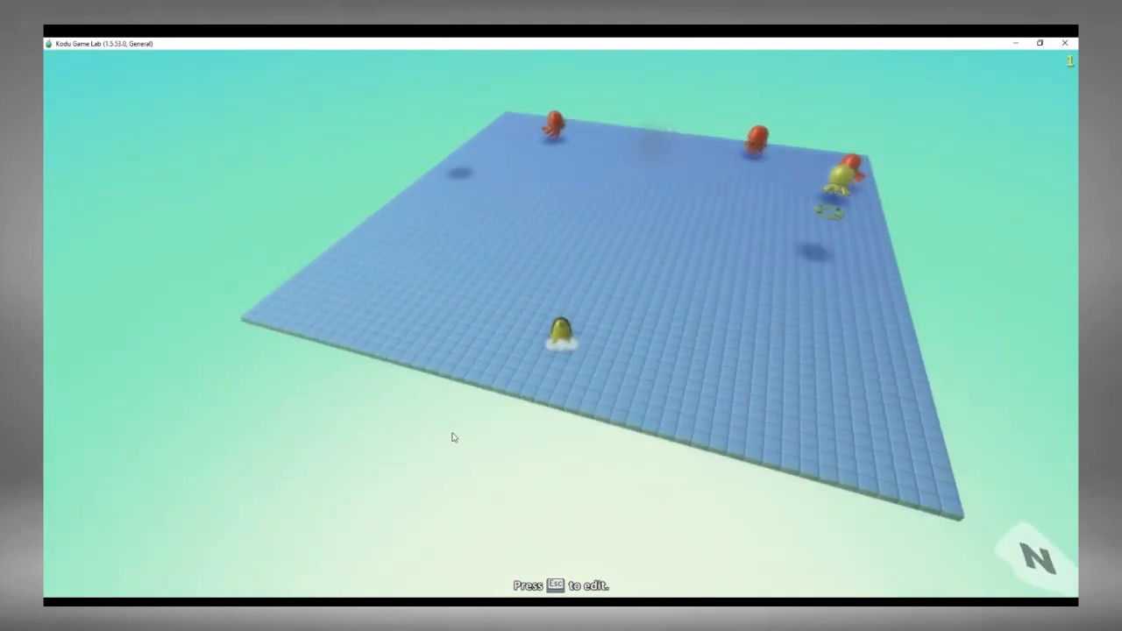
{"action": "key", "text": "Right"}
{"action": "key", "text": "Left"}
{"action": "key", "text": "space"}
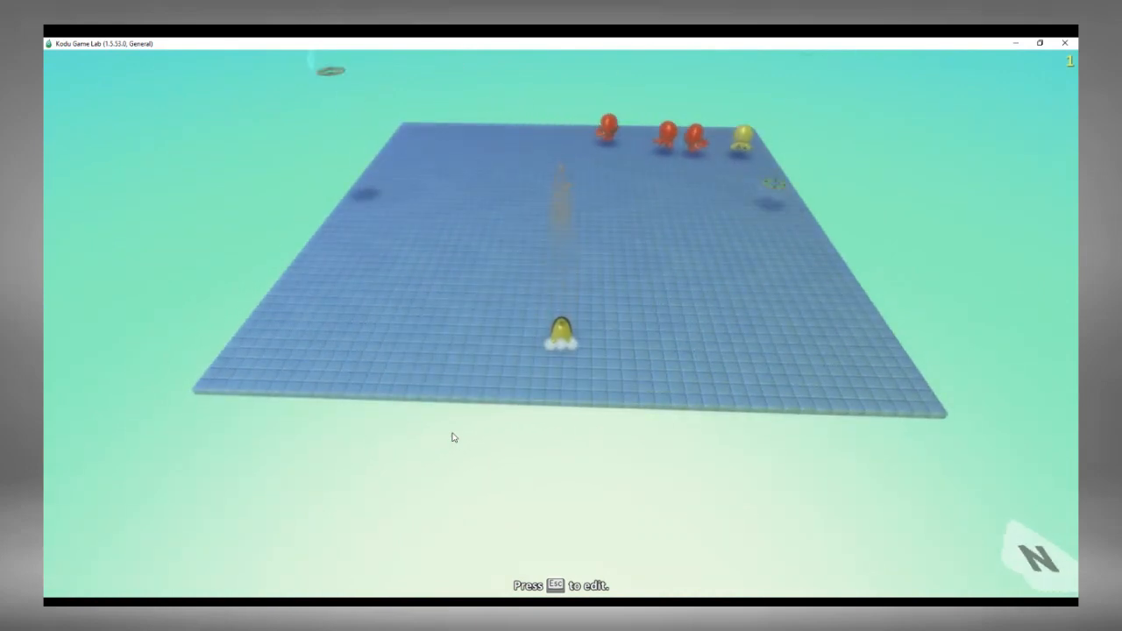
Keep play-testing the octopus game by turning the player character both ways and firing at the remaining octopuses.
{"action": "key", "text": "Right"}
{"action": "key", "text": "Right"}
{"action": "key", "text": "space"}
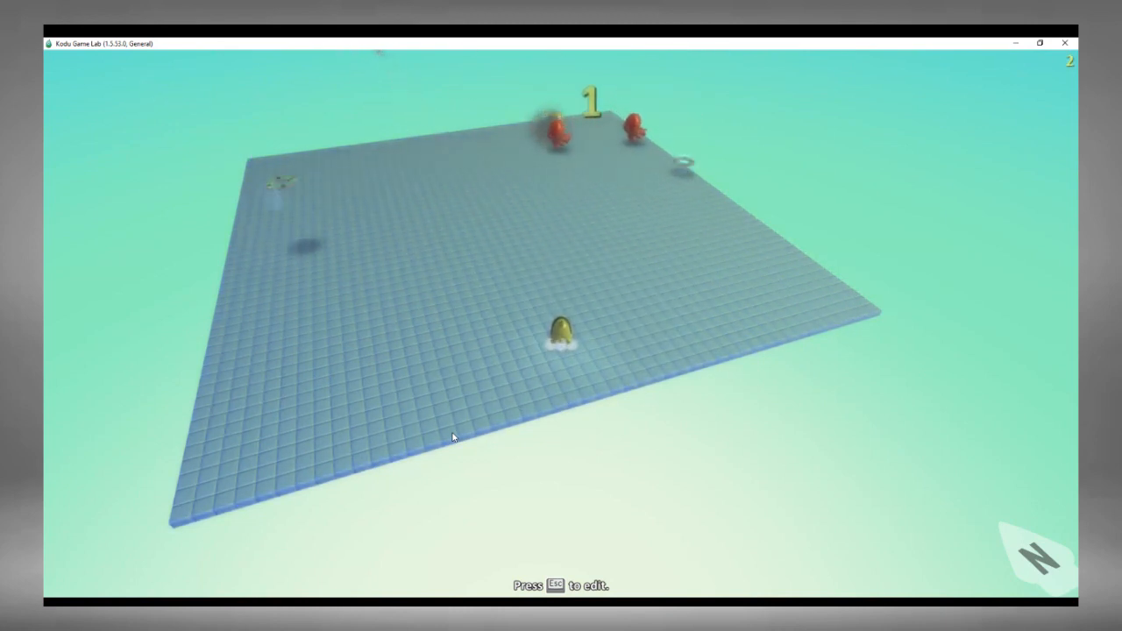
{"action": "key", "text": "space"}
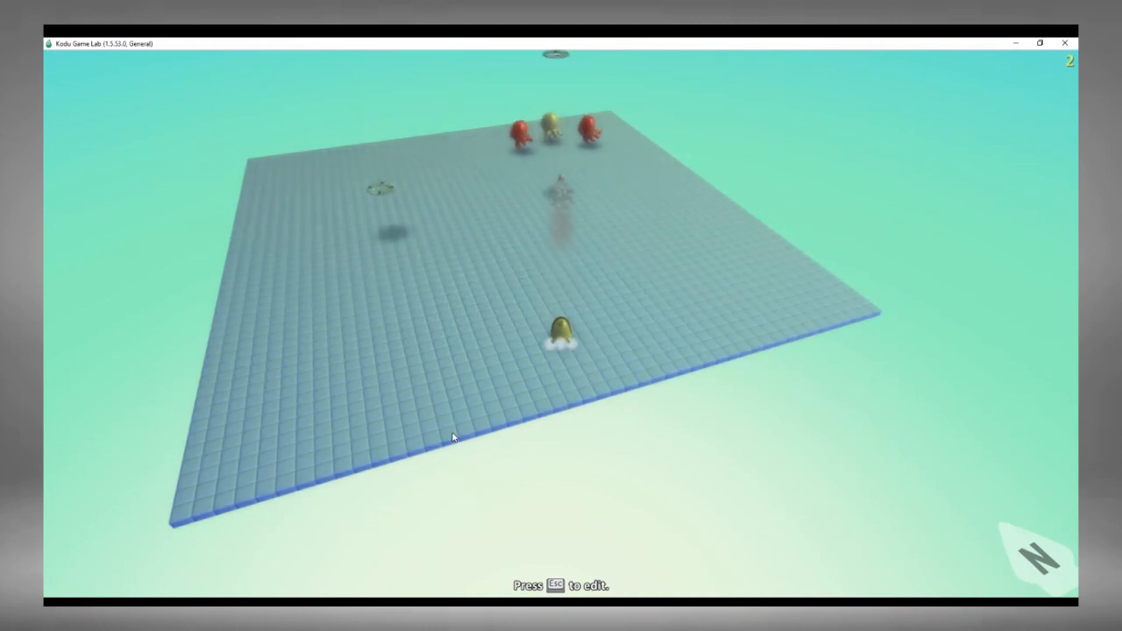
{"action": "key", "text": "Left"}
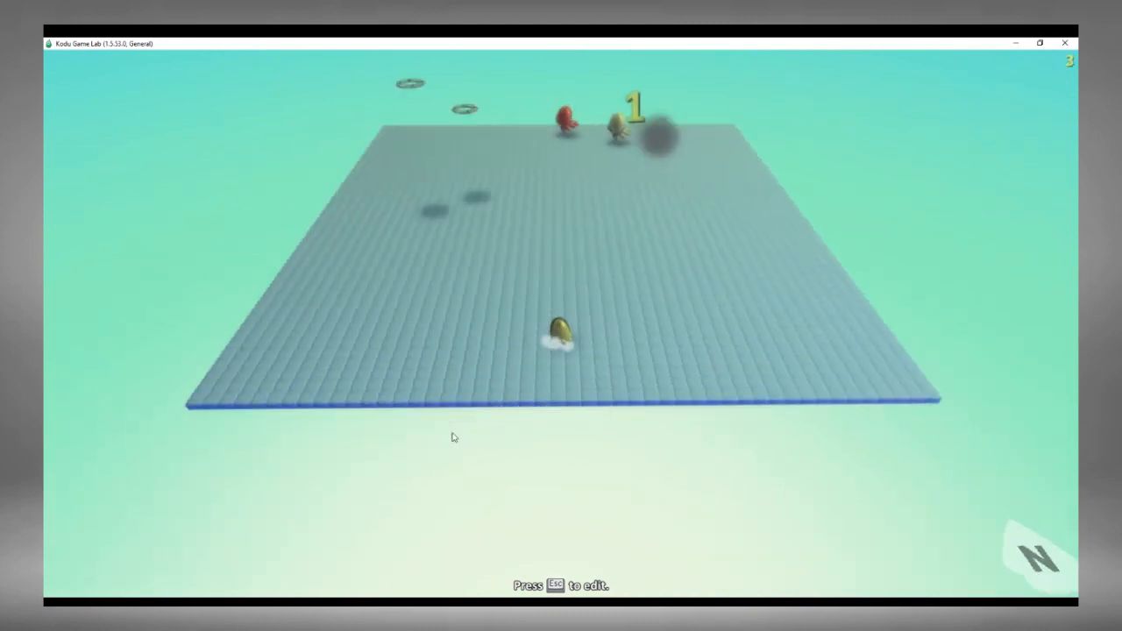
{"action": "key", "text": "space"}
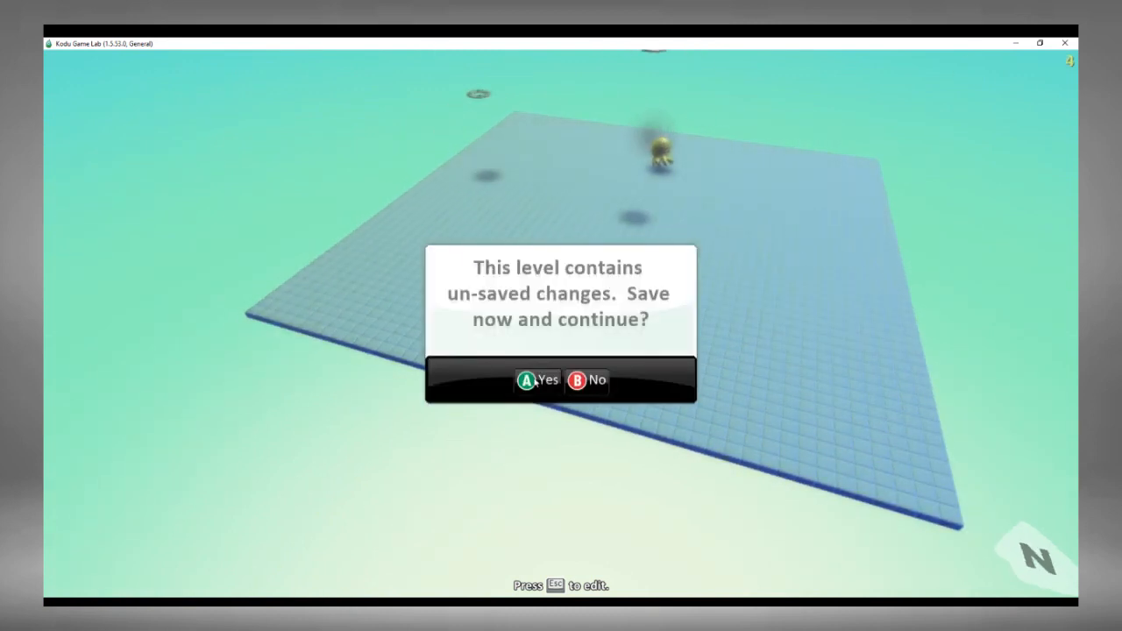
Save the unsaved level changes as Shoot the Octopus L1, version v00, overwriting the existing file.
{"action": "left_click", "coordinate": [534, 380]}
{"action": "left_click", "coordinate": [719, 531]}
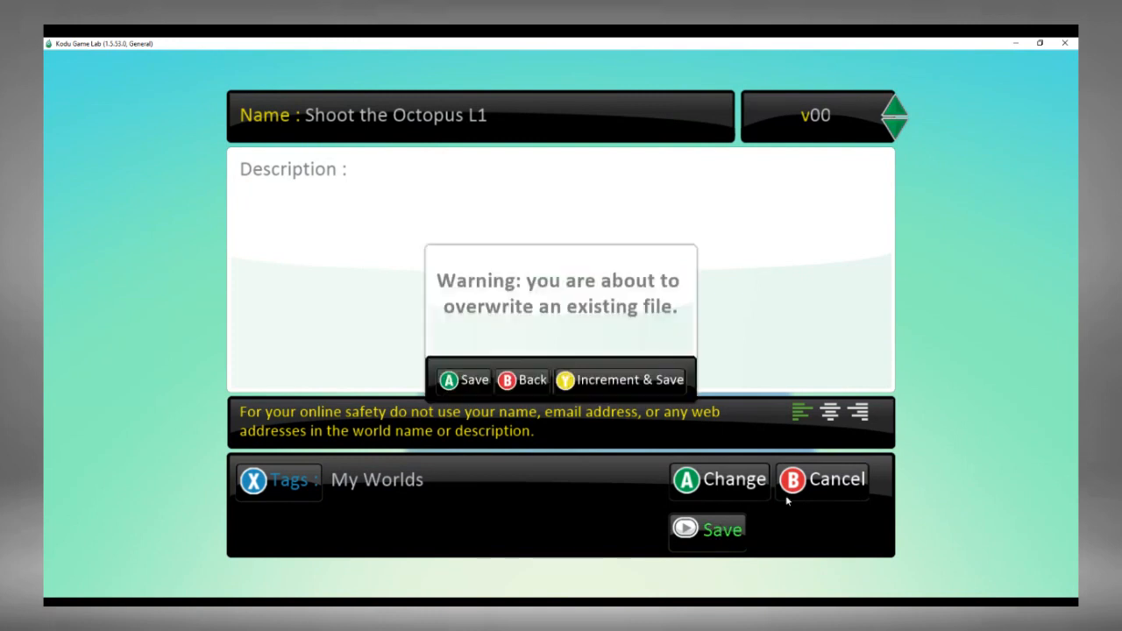
{"action": "left_click", "coordinate": [477, 380]}
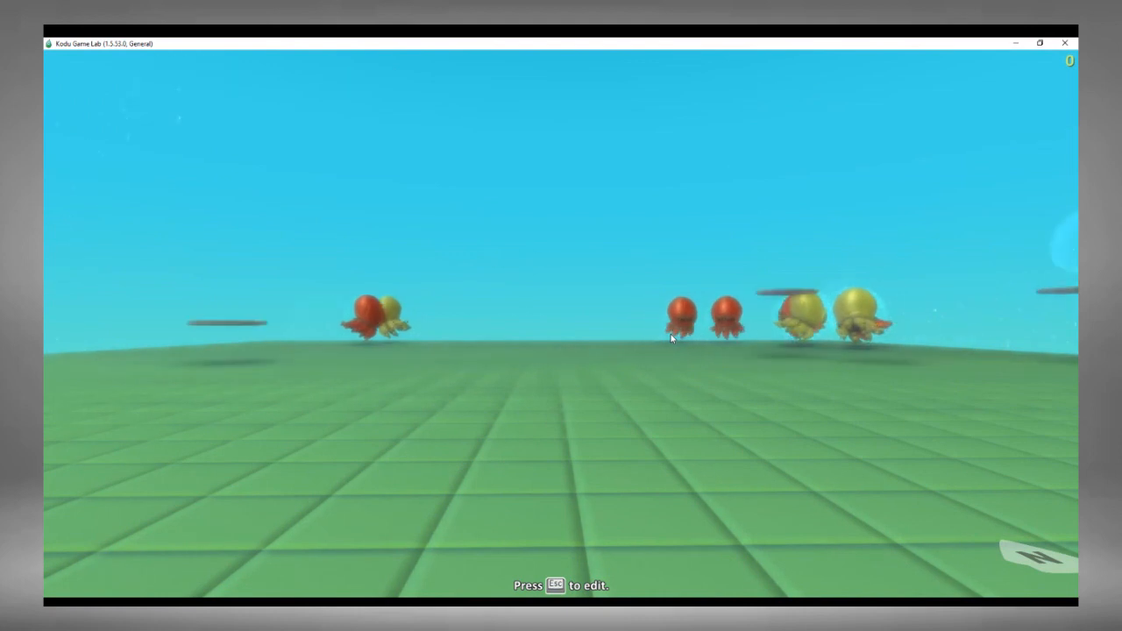
Play the first-person level by turning both ways and firing at the octopuses until the game ends.
{"action": "key", "text": "space"}
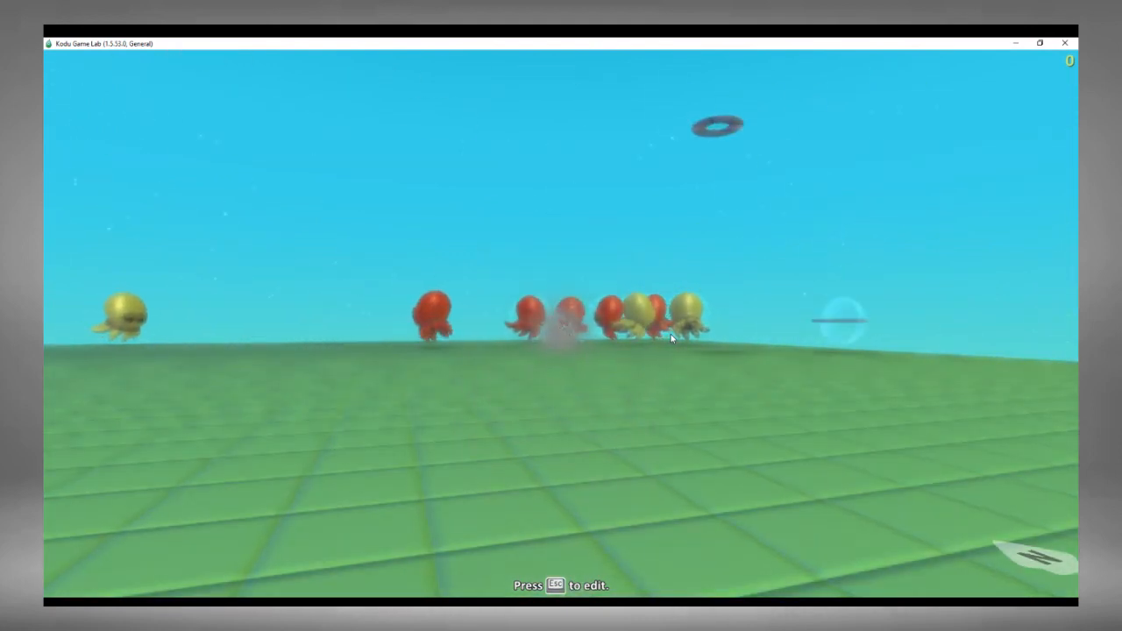
{"action": "key", "text": "Left"}
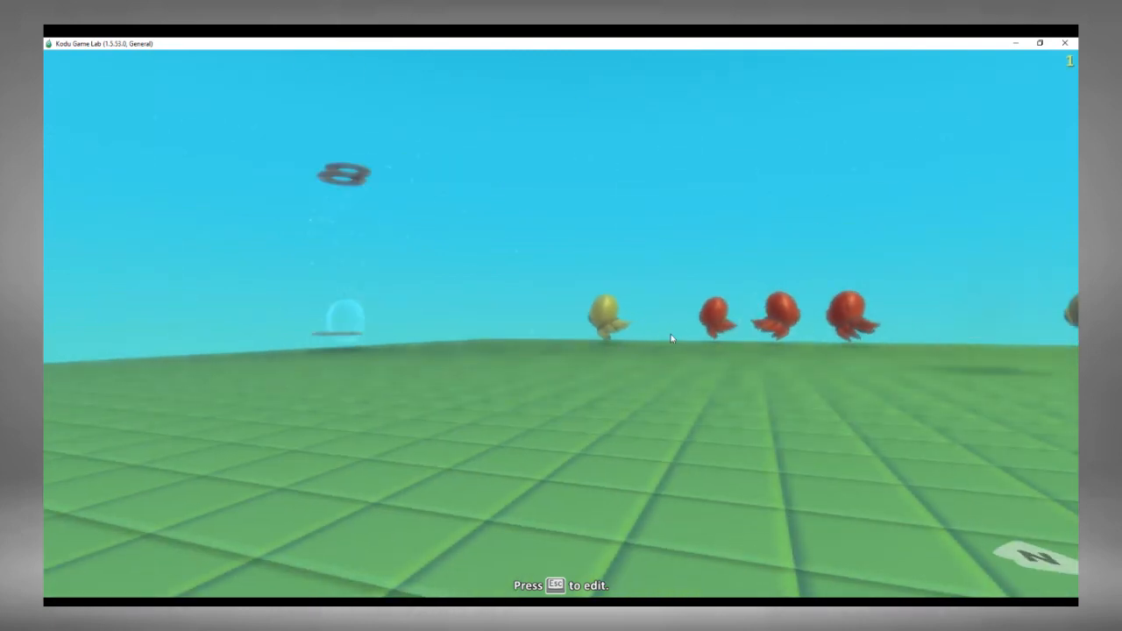
{"action": "key", "text": "Right"}
{"action": "key", "text": "Left"}
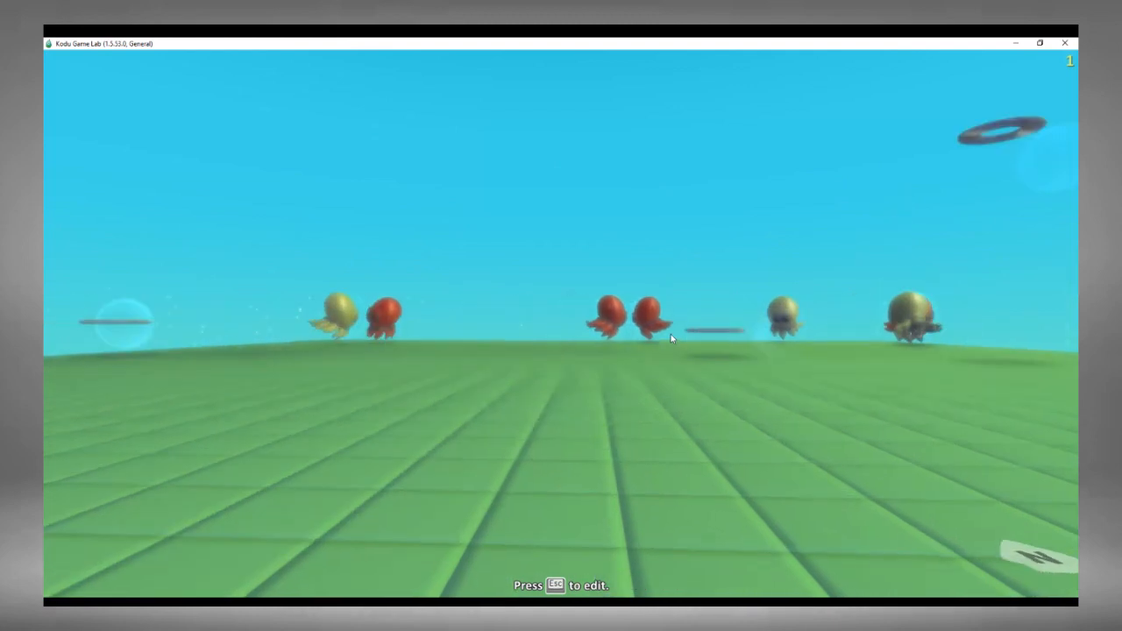
{"action": "key", "text": "space"}
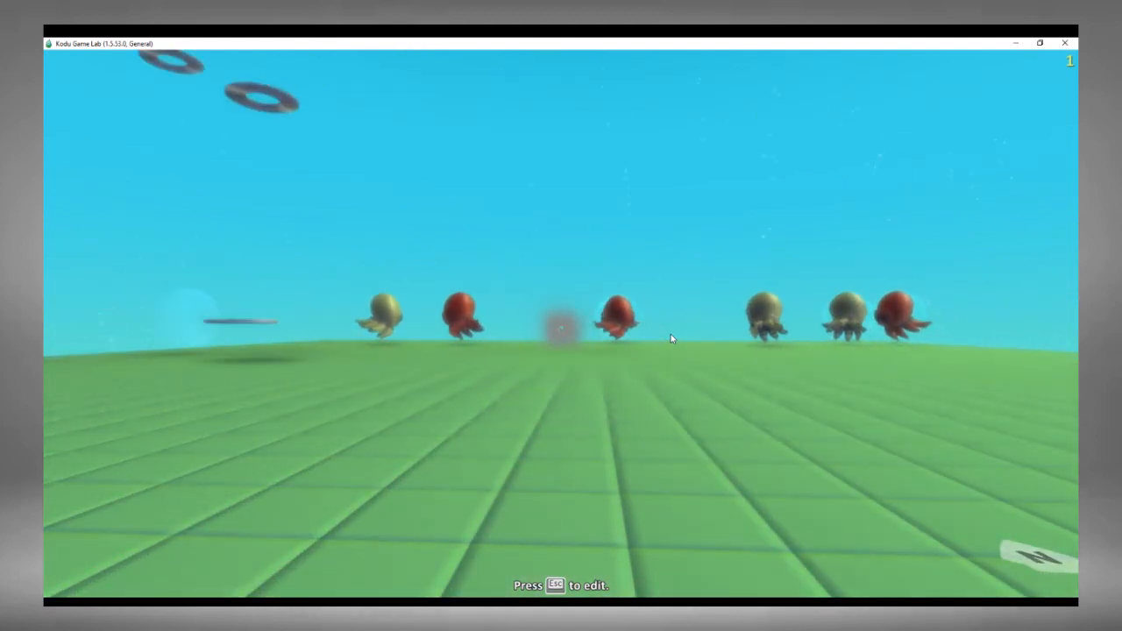
{"action": "key", "text": "Left"}
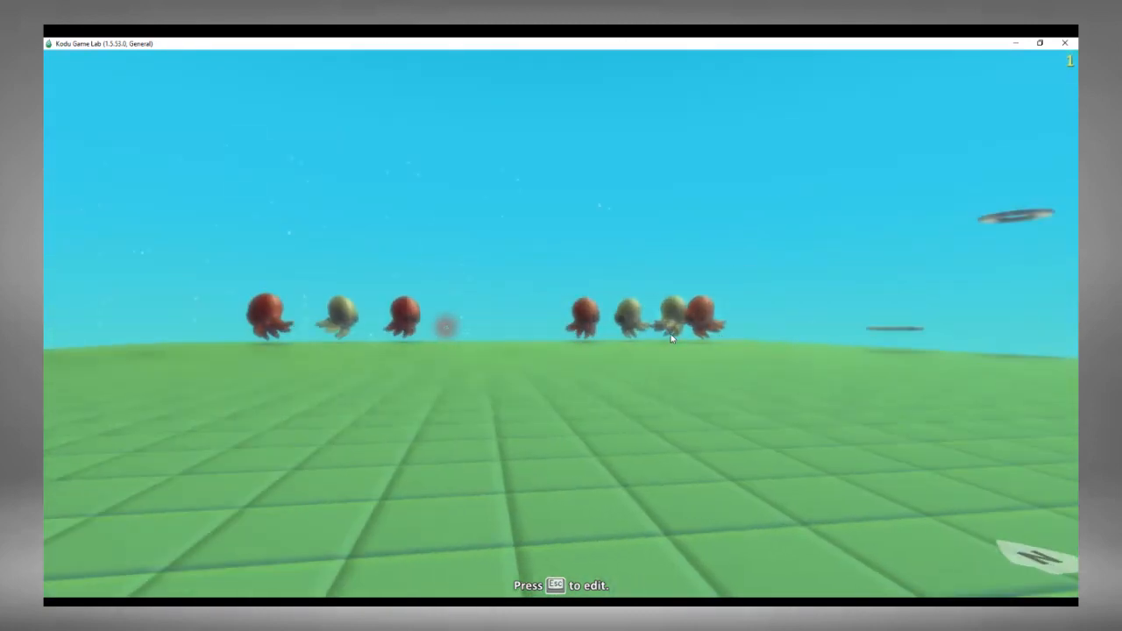
{"action": "key", "text": "Left"}
{"action": "key", "text": "space"}
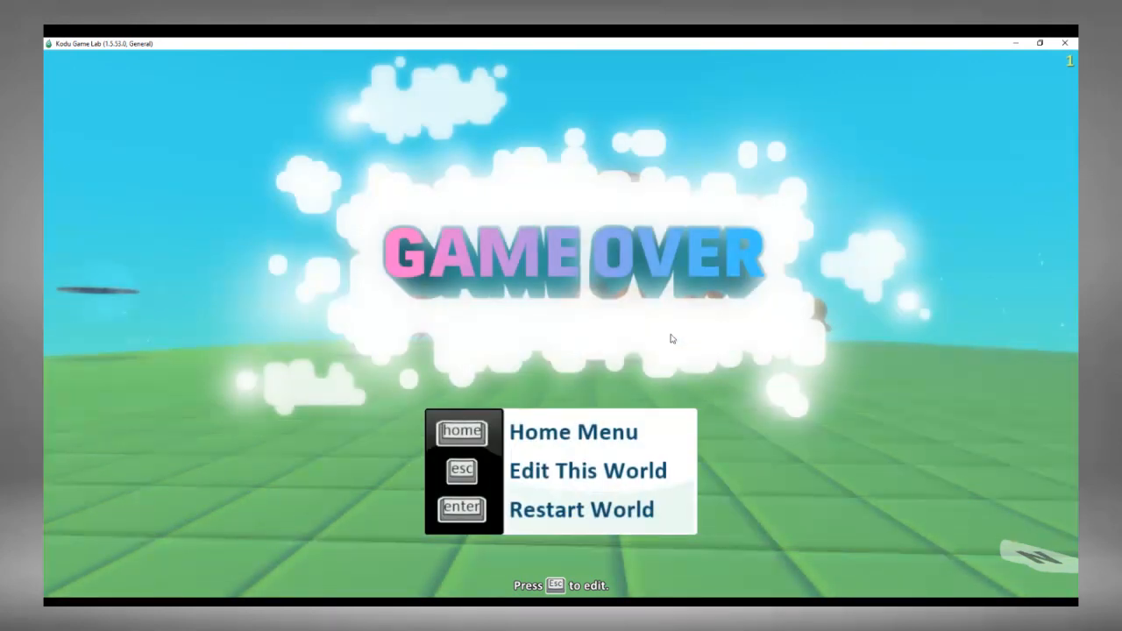
Open the finished level for editing, return to it through Edit world in the Home Menu, and briefly run it again.
{"action": "key", "text": "Escape"}
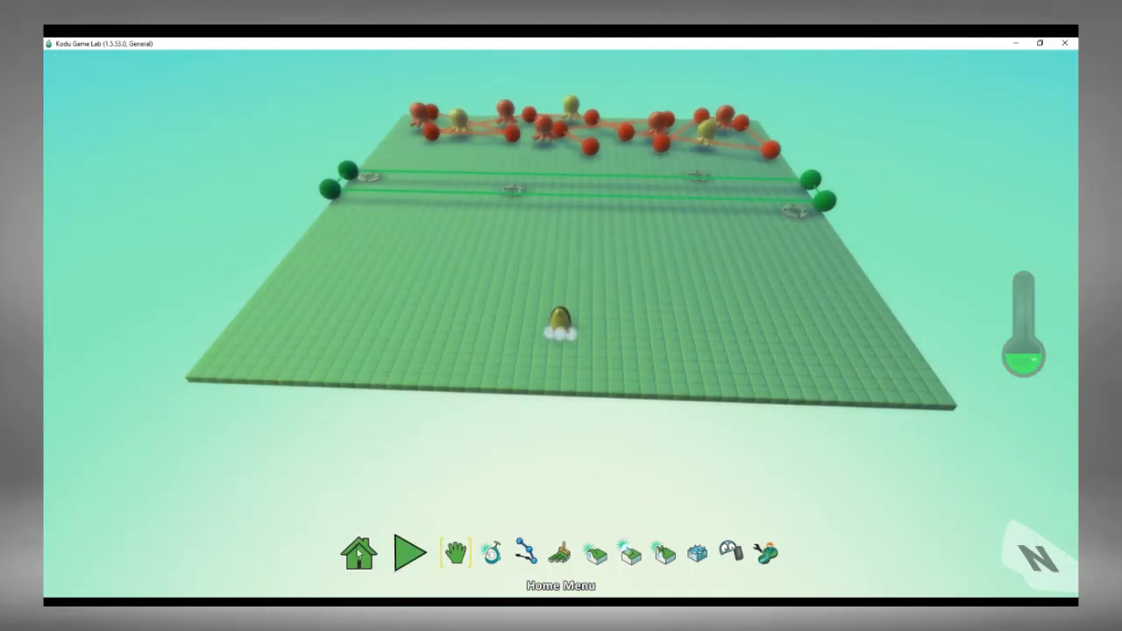
{"action": "left_click", "coordinate": [366, 542]}
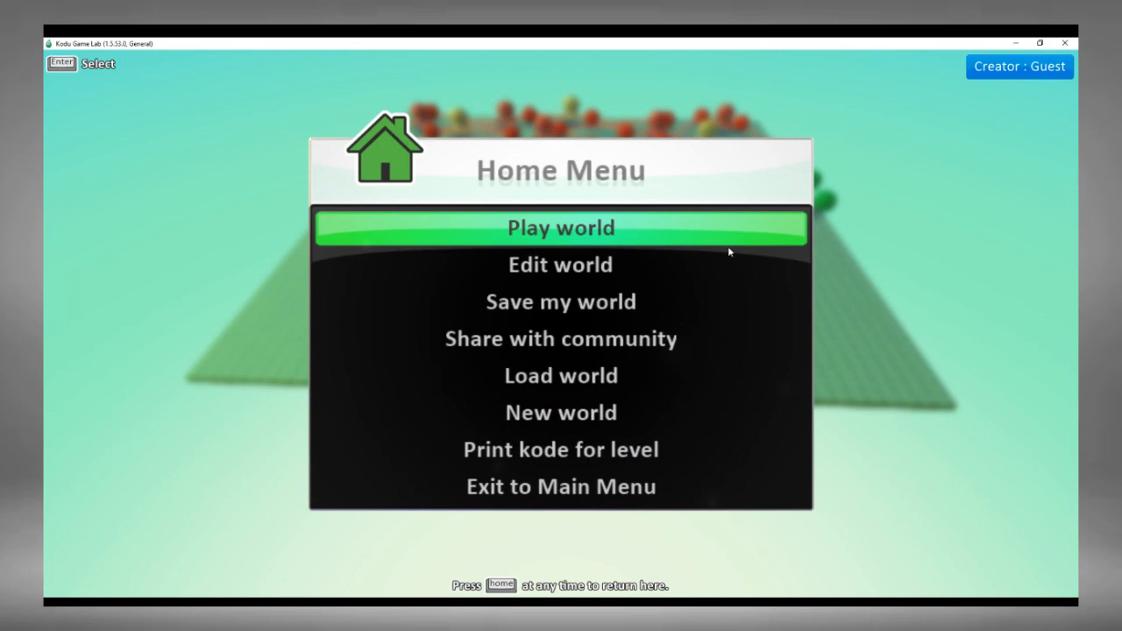
{"action": "left_click", "coordinate": [671, 259]}
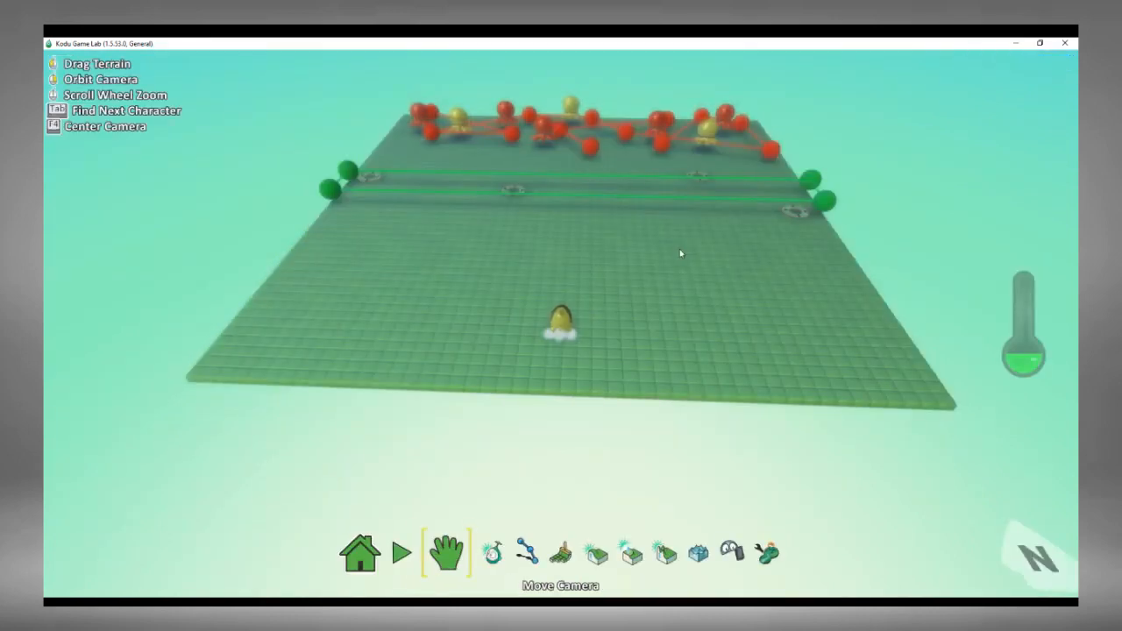
{"action": "key", "text": "Escape"}
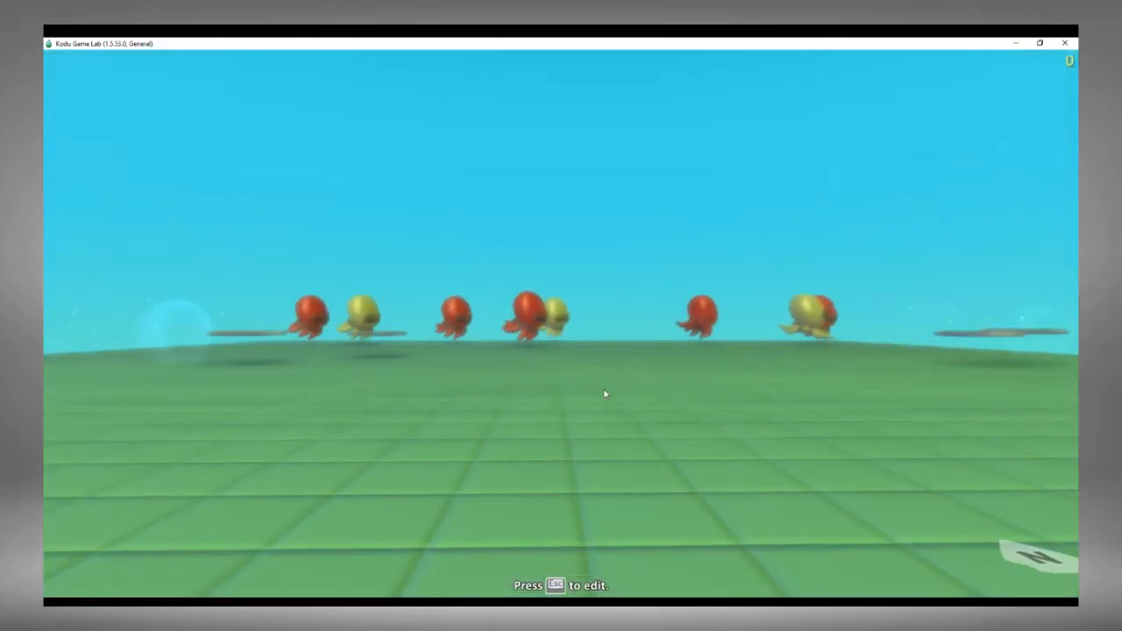
{"action": "key", "text": "Escape"}
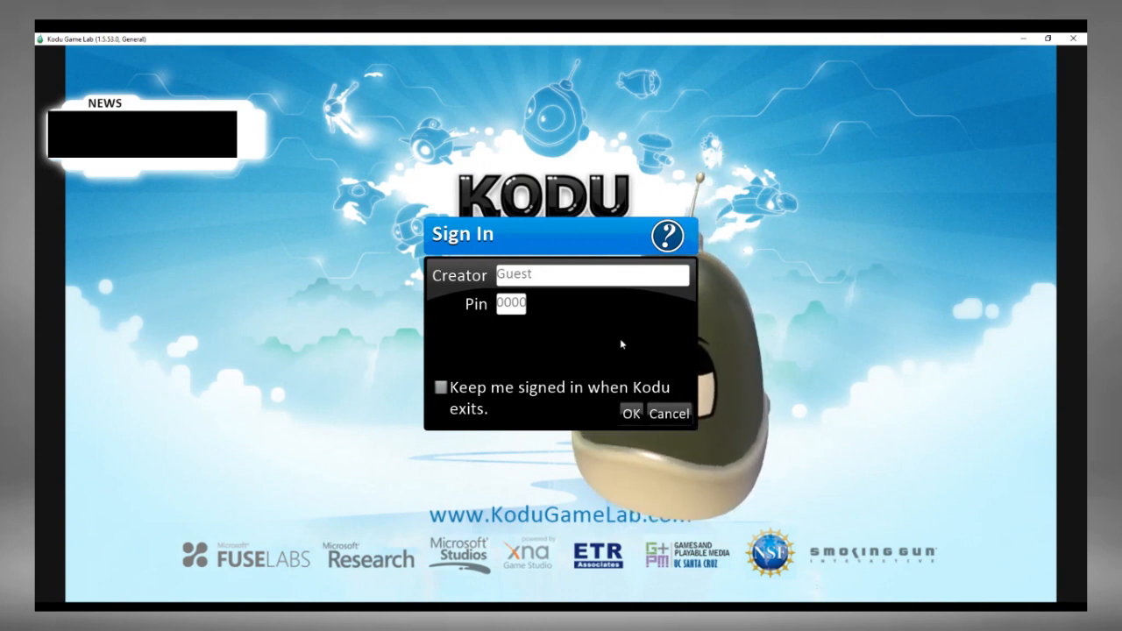
Sign in with the default Guest creator and create a new world from the empty flat green terrain.
{"action": "left_click", "coordinate": [629, 413]}
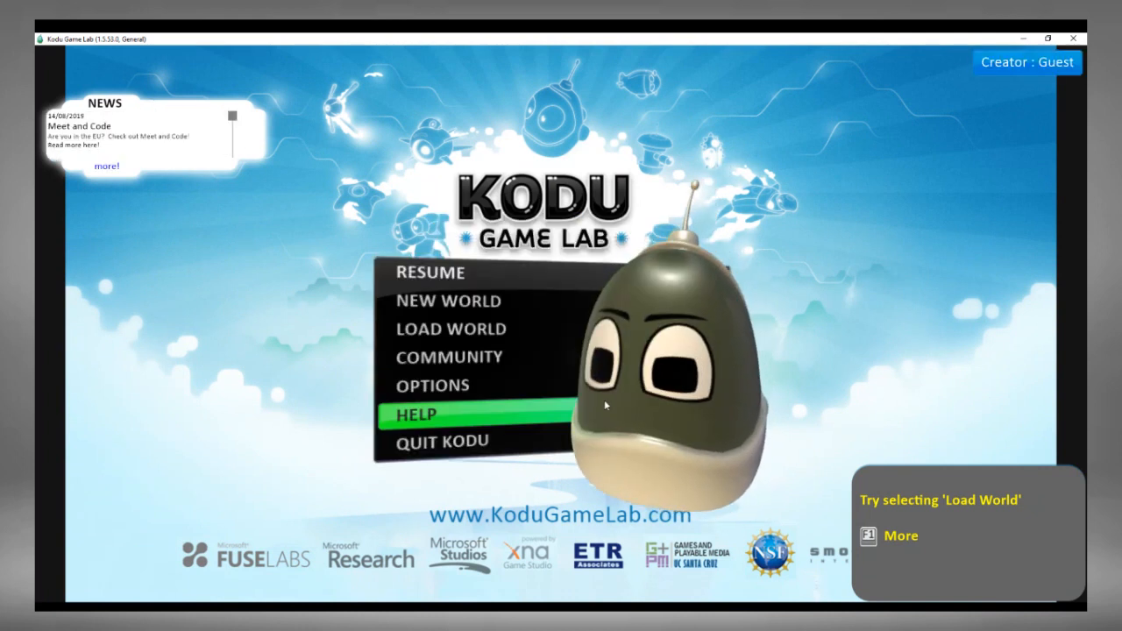
{"action": "left_click", "coordinate": [447, 302]}
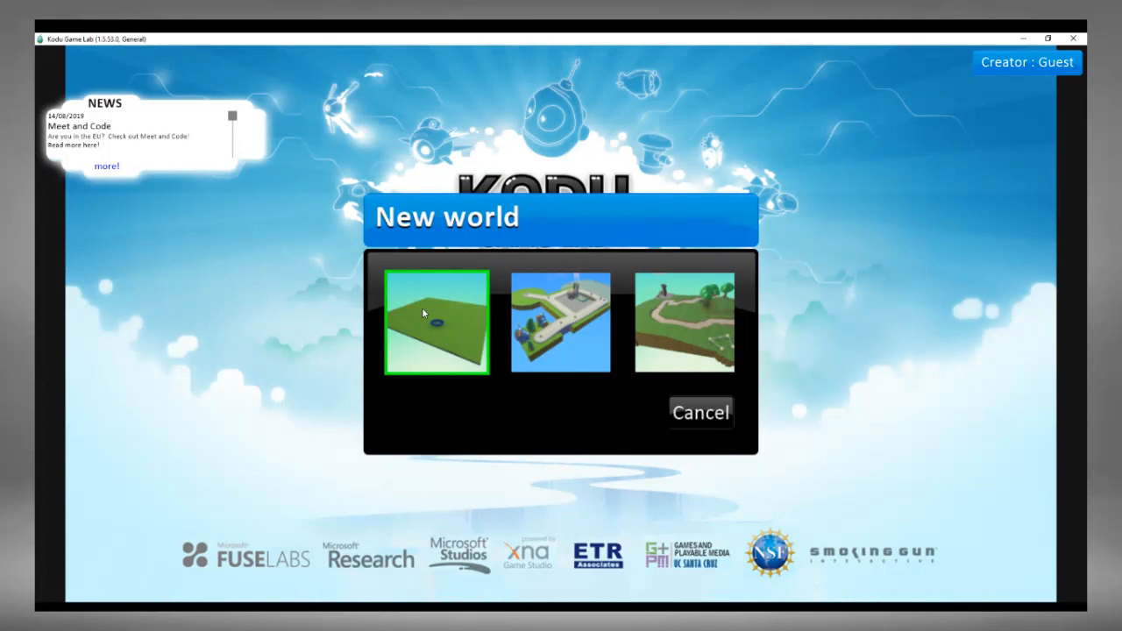
{"action": "left_click", "coordinate": [421, 307]}
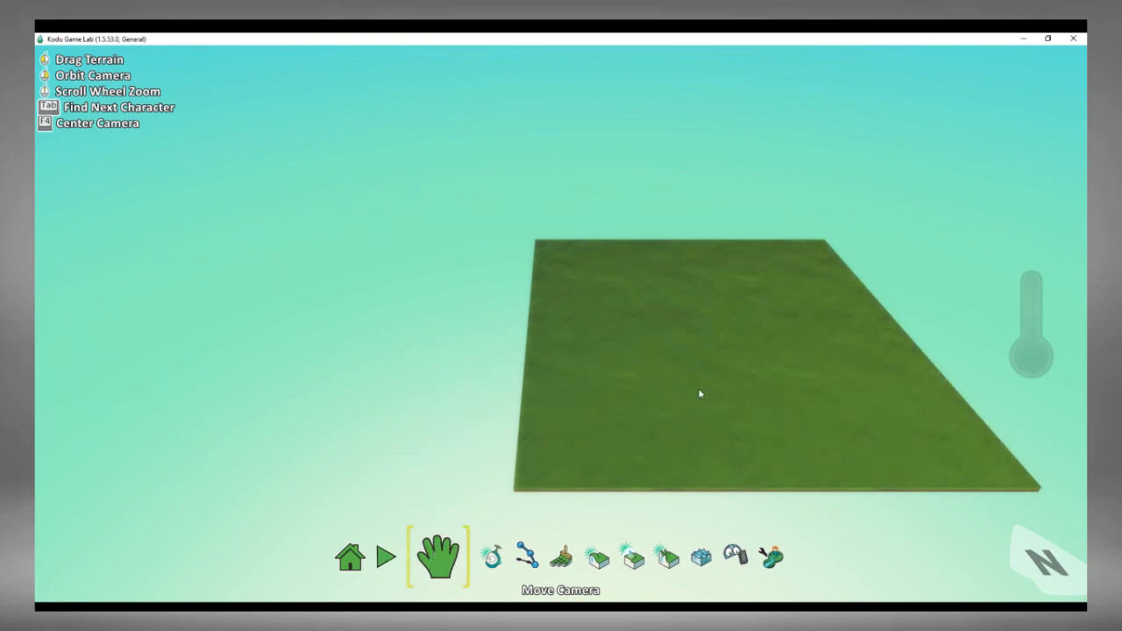
Examine the new terrain by panning, orbiting and zooming the camera so the whole green ground is in view.
{"action": "left_click_drag", "start_coordinate": [674, 391], "coordinate": [466, 368]}
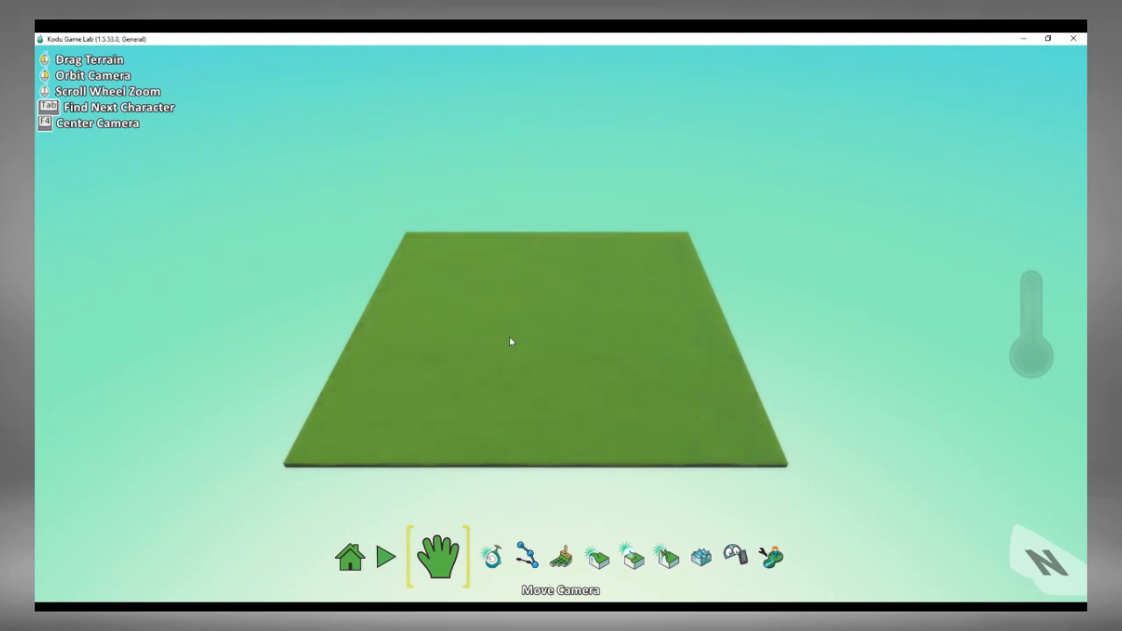
{"action": "right_click_drag", "start_coordinate": [524, 327], "coordinate": [536, 298]}
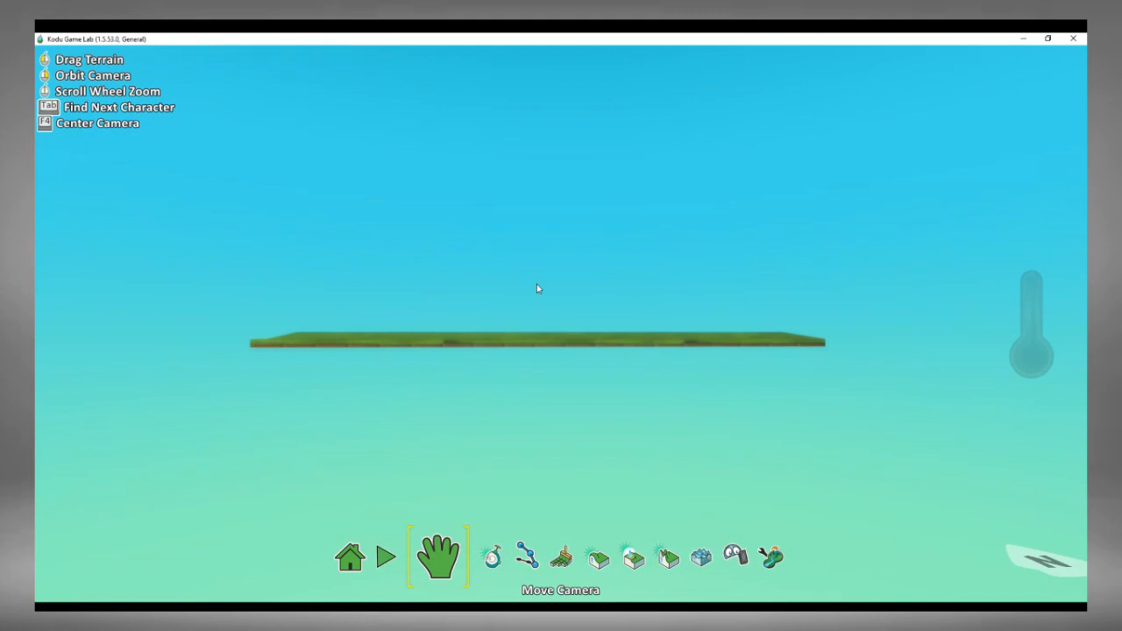
{"action": "right_click_drag", "start_coordinate": [536, 284], "coordinate": [524, 354]}
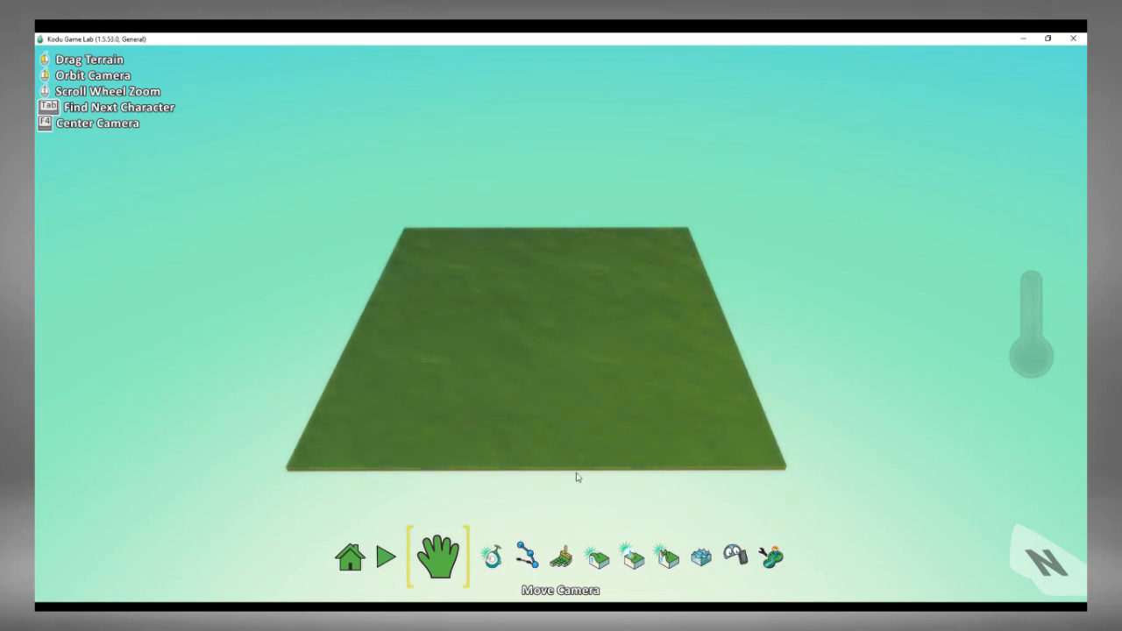
{"action": "right_click_drag", "start_coordinate": [506, 414], "coordinate": [497, 387]}
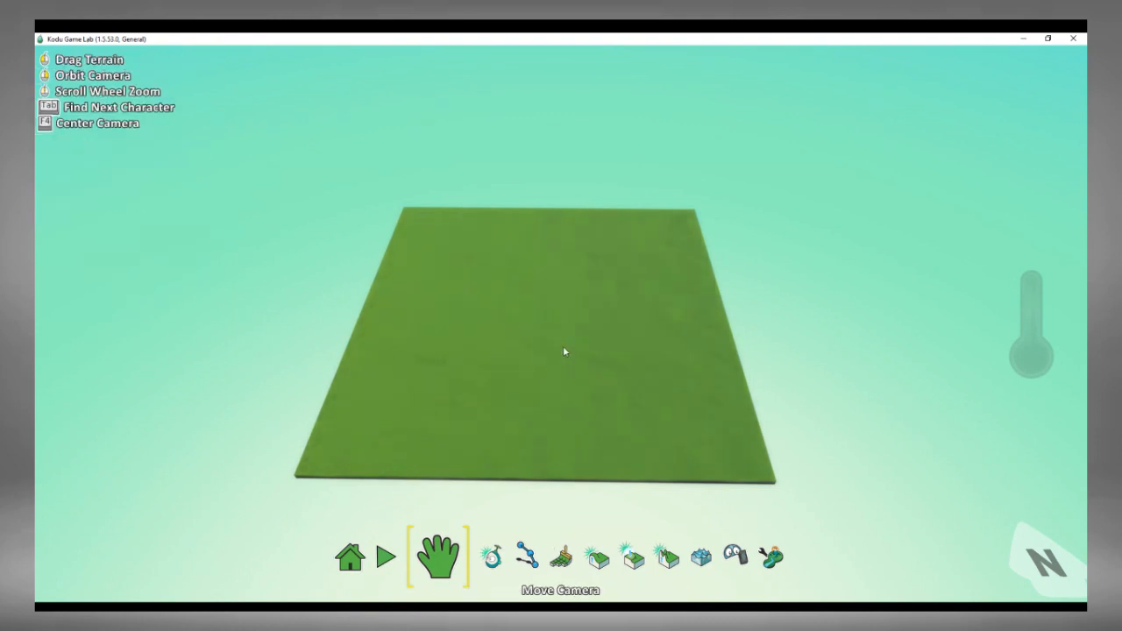
{"action": "scroll", "coordinate": [563, 351], "scroll_direction": "down", "scroll_amount": 5}
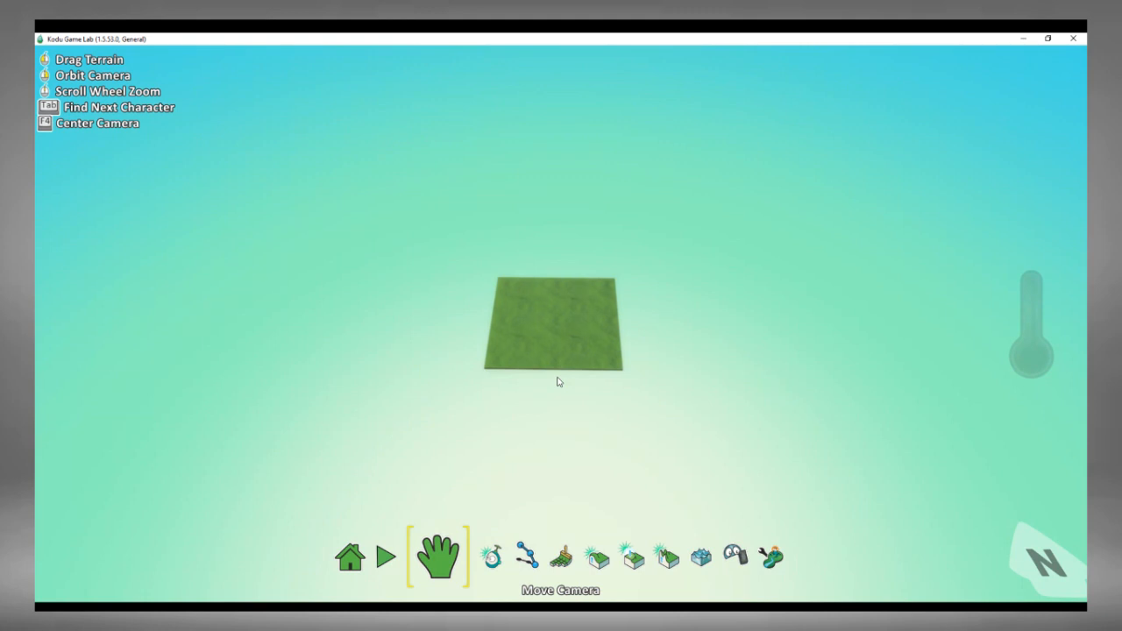
{"action": "scroll", "coordinate": [555, 379], "scroll_direction": "up", "scroll_amount": 5}
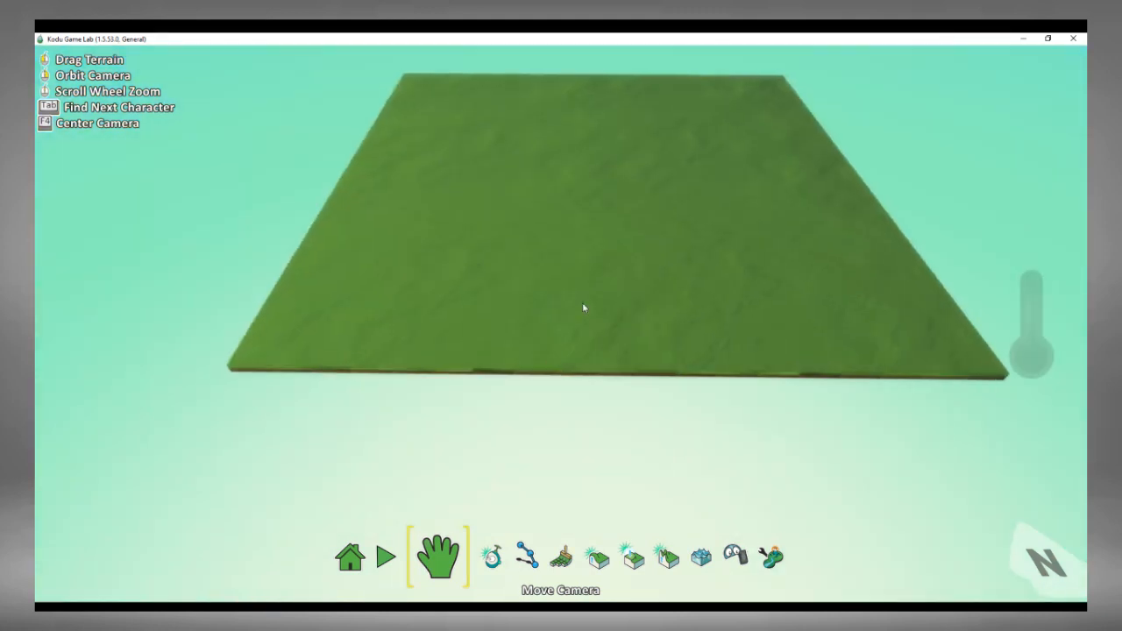
{"action": "left_click_drag", "start_coordinate": [583, 303], "coordinate": [532, 355]}
{"action": "scroll", "coordinate": [532, 356], "scroll_direction": "down", "scroll_amount": 3}
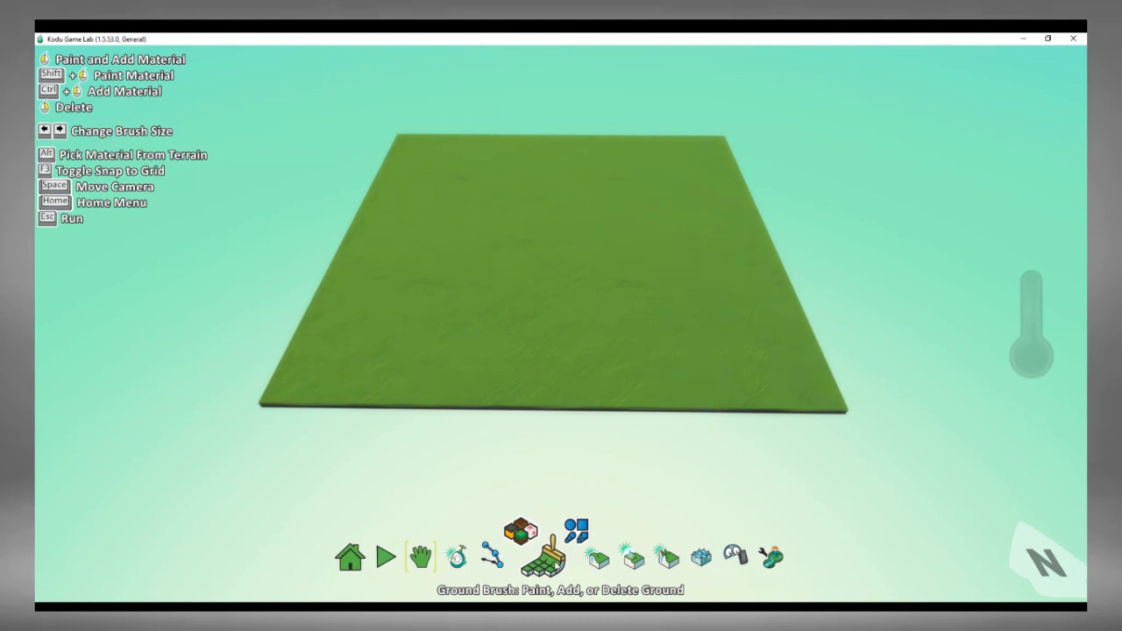
{"action": "scroll", "coordinate": [571, 403], "scroll_direction": "down", "scroll_amount": 3}
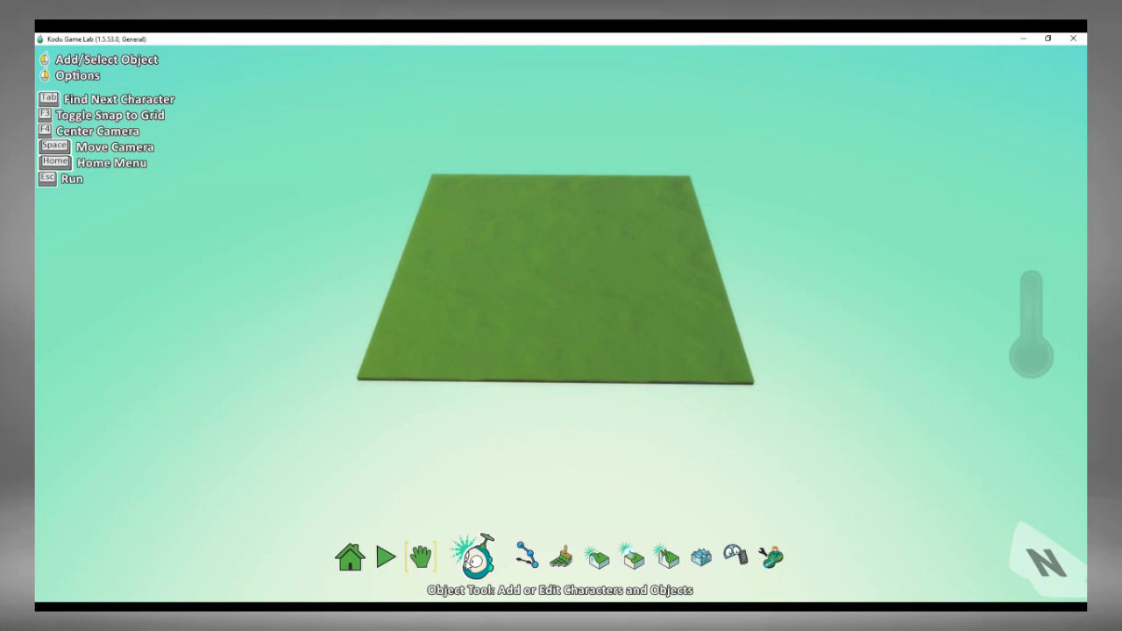
Activate the Ground Brush and set its material to the smooth-style blue material number 21.
{"action": "left_click", "coordinate": [561, 556]}
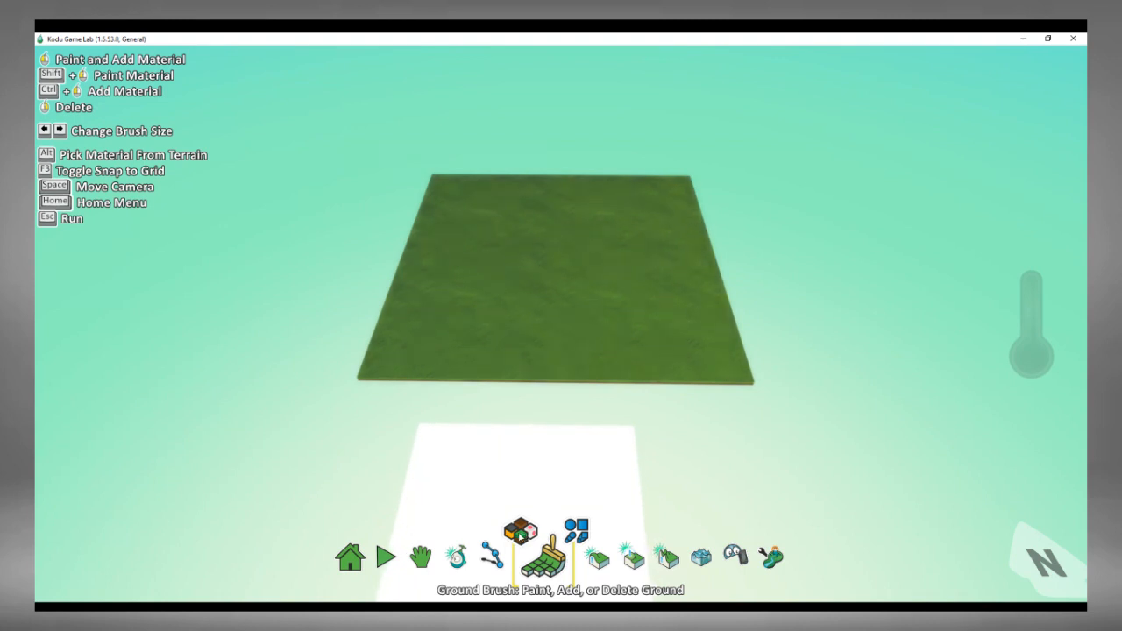
{"action": "left_click", "coordinate": [521, 533]}
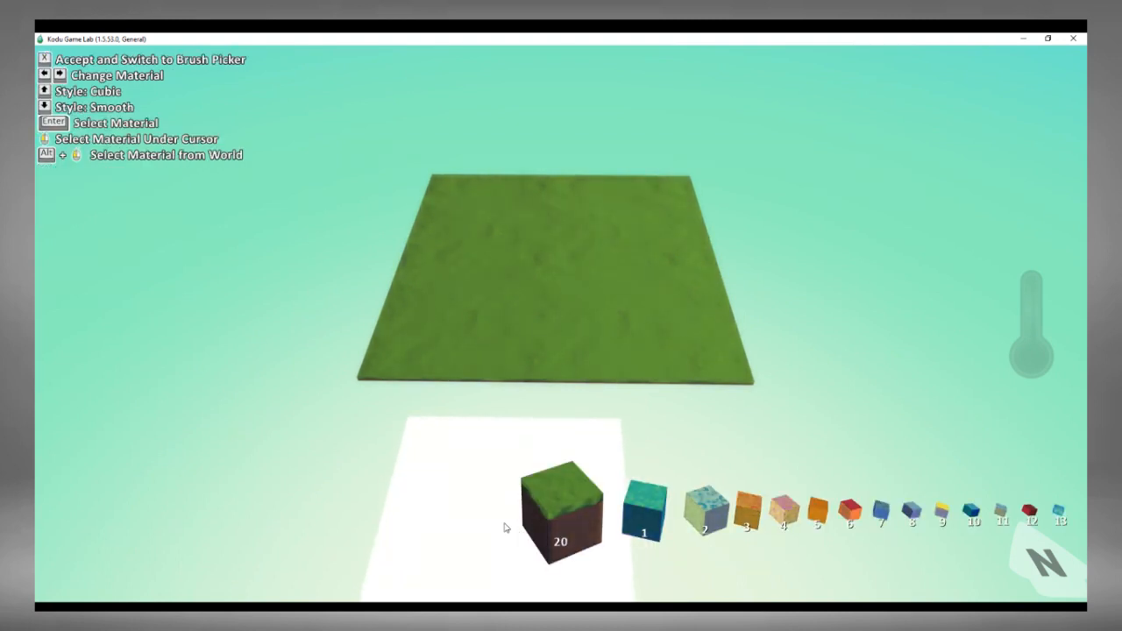
{"action": "key", "text": "Down"}
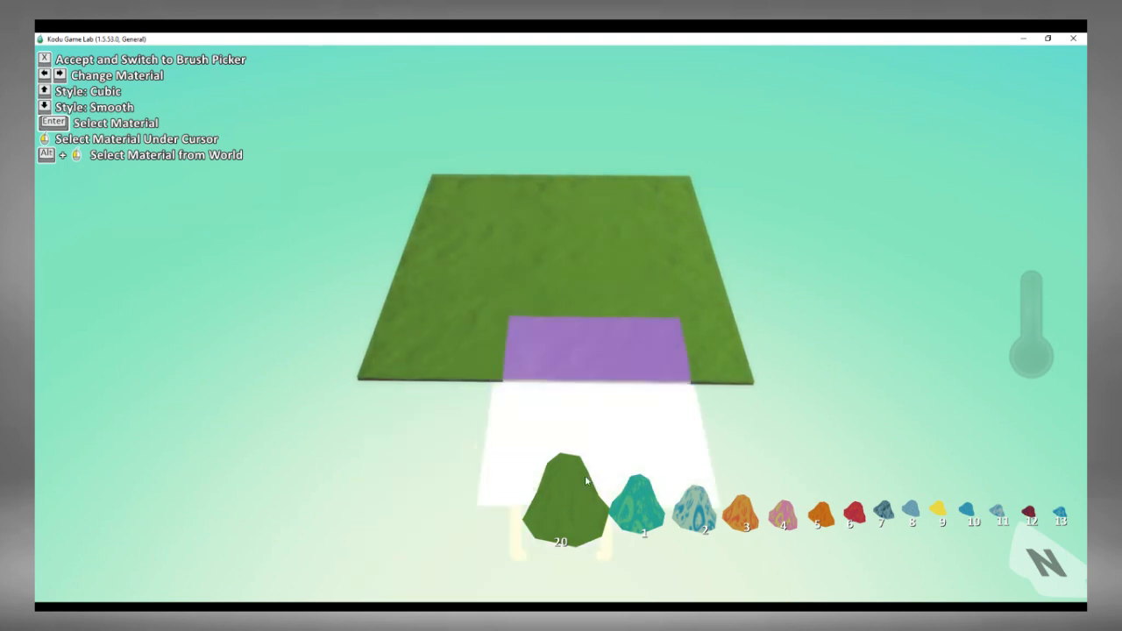
{"action": "key", "text": "Right"}
{"action": "key", "text": "Right"}
{"action": "key", "text": "Right"}
{"action": "key", "text": "Right"}
{"action": "key", "text": "Right"}
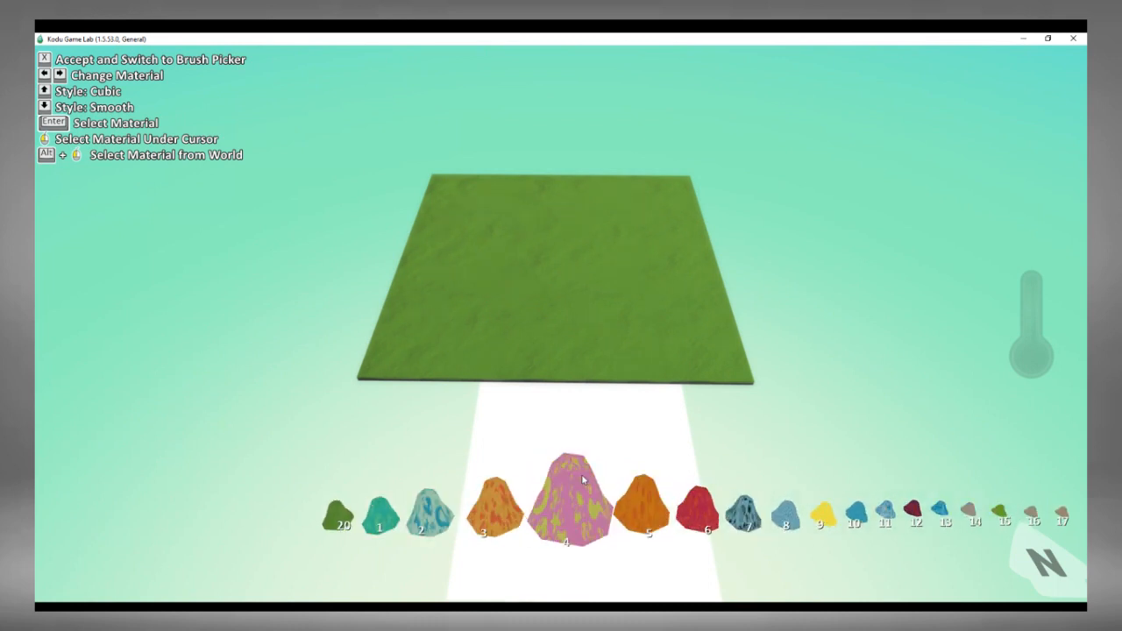
{"action": "key", "text": "Right"}
{"action": "key", "text": "Right"}
{"action": "key", "text": "Right"}
{"action": "key", "text": "Right"}
{"action": "key", "text": "Right"}
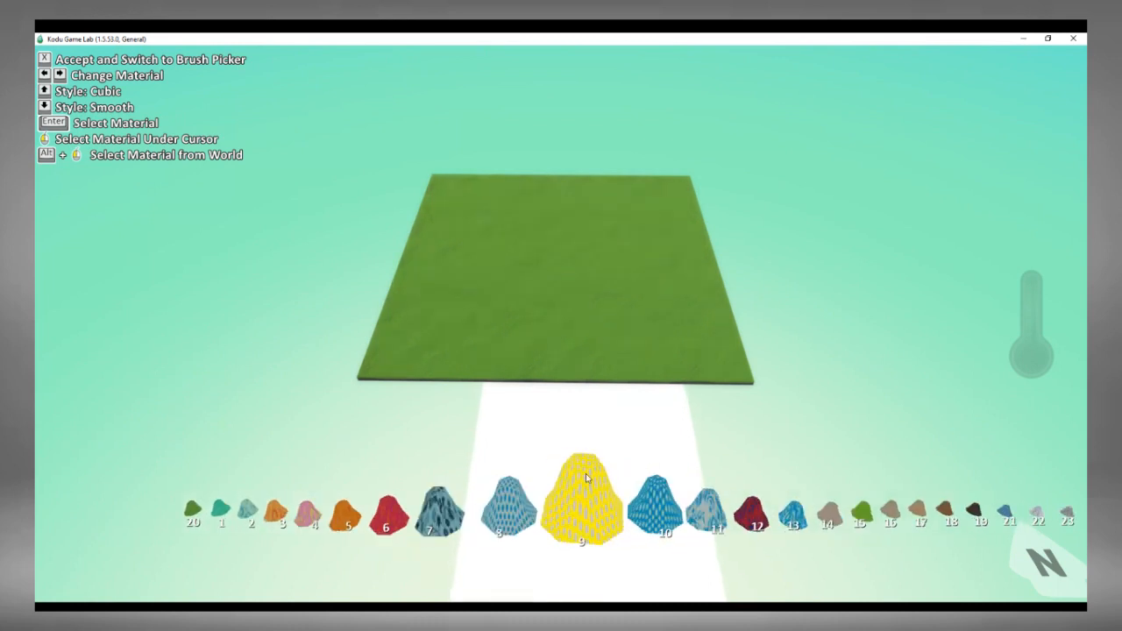
{"action": "key", "text": "Right"}
{"action": "key", "text": "Right"}
{"action": "key", "text": "Right"}
{"action": "key", "text": "Right"}
{"action": "key", "text": "Right"}
{"action": "key", "text": "Right"}
{"action": "key", "text": "Right"}
{"action": "key", "text": "Right"}
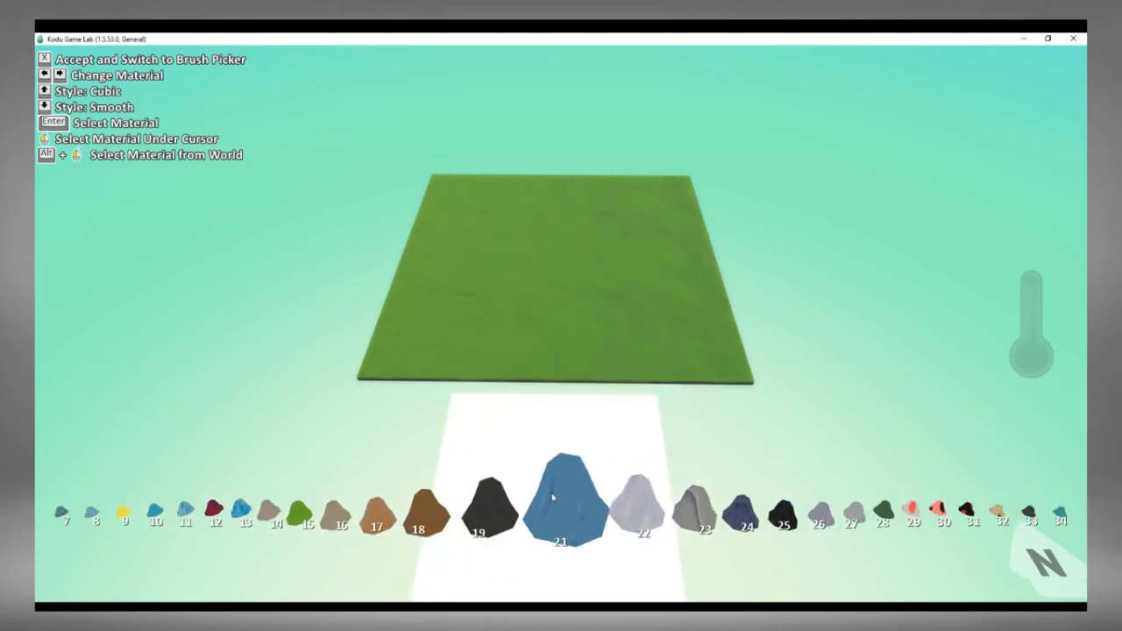
{"action": "key", "text": "Return"}
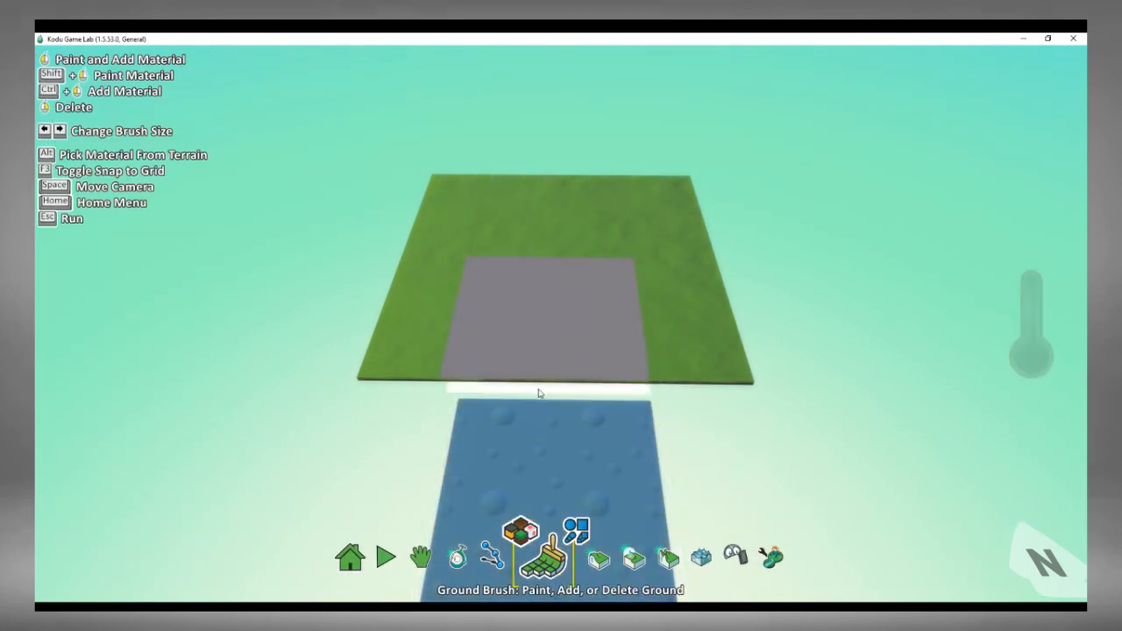
Erase the blue patch in front of the green terrain and enlarge the Ground Brush until it extends well beyond the terrain.
{"action": "right_click", "coordinate": [546, 498]}
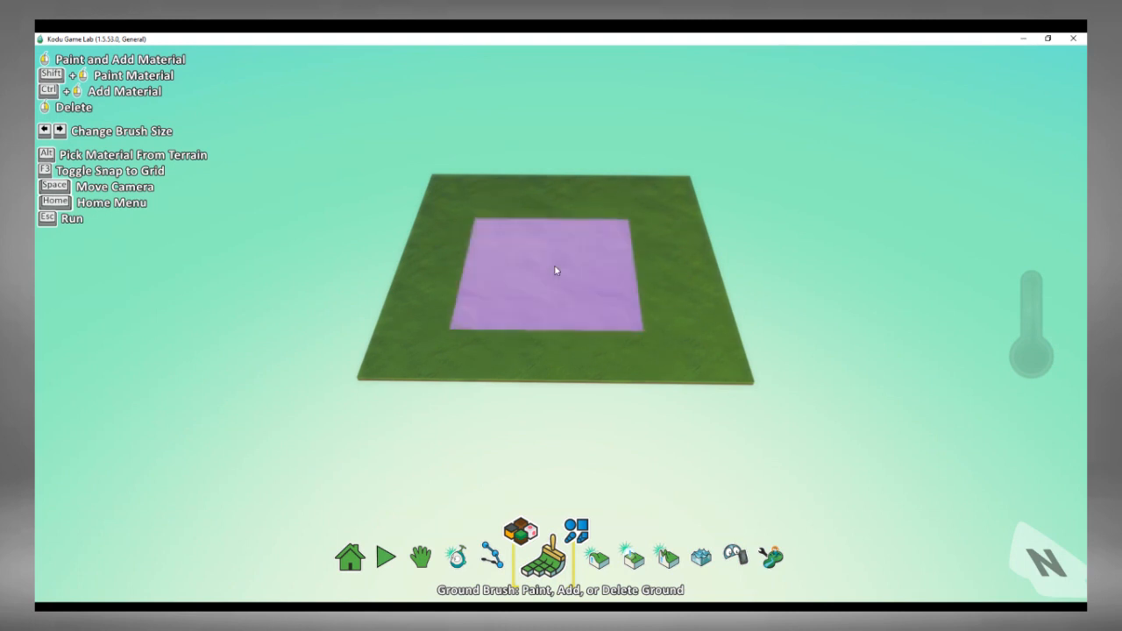
{"action": "key", "text": "Right"}
{"action": "key", "text": "Right"}
{"action": "key", "text": "Right"}
{"action": "key", "text": "Right"}
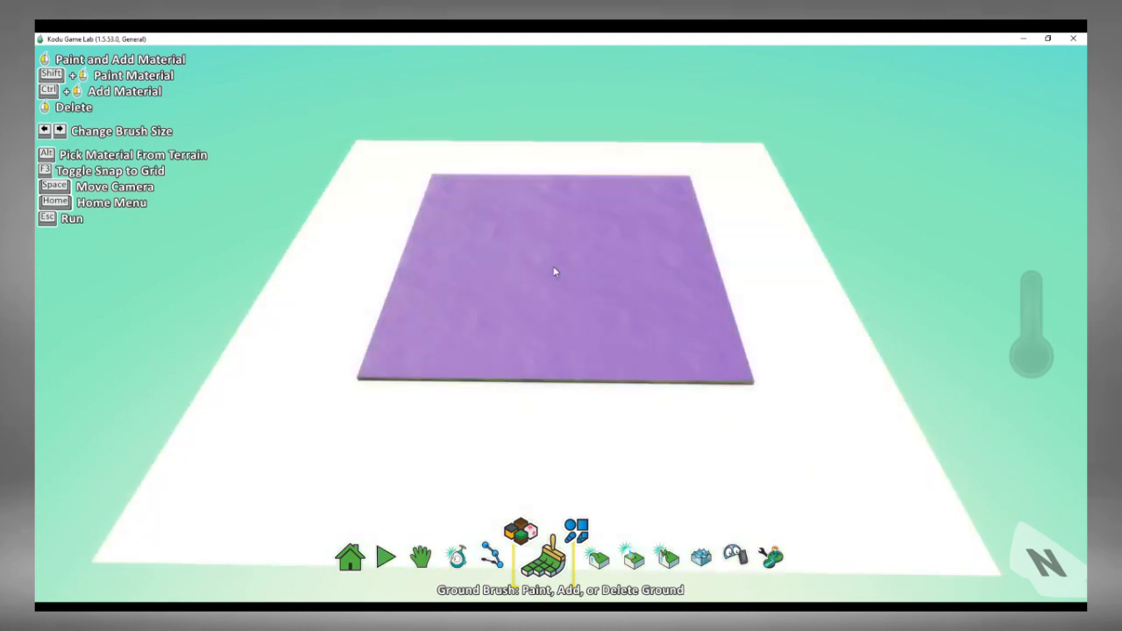
{"action": "key", "text": "Left"}
{"action": "key", "text": "Left"}
{"action": "key", "text": "Right"}
{"action": "key", "text": "Right"}
{"action": "key", "text": "Right"}
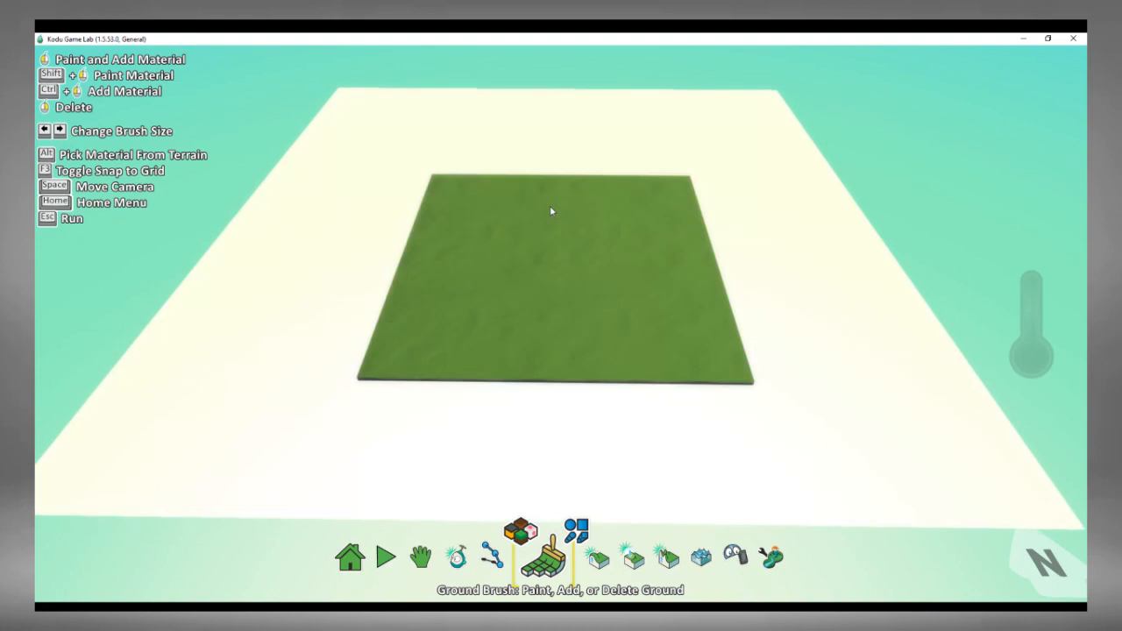
Cover the whole terrain with the blue material, erase that ground, and paint one large blue ground again.
{"action": "left_click", "coordinate": [551, 212]}
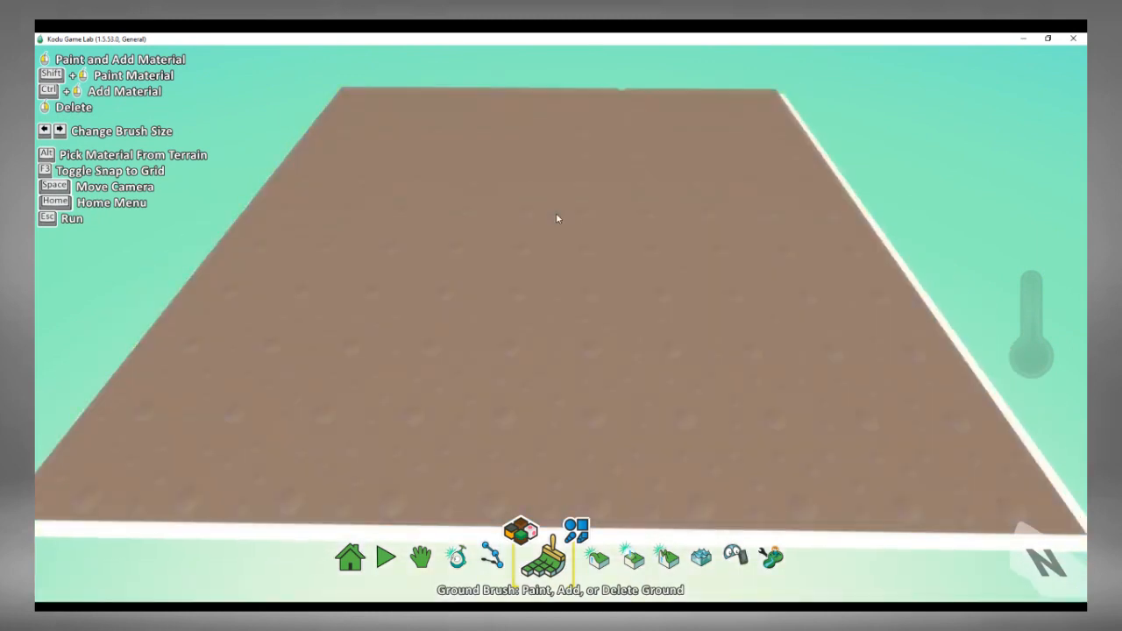
{"action": "right_click", "coordinate": [555, 213]}
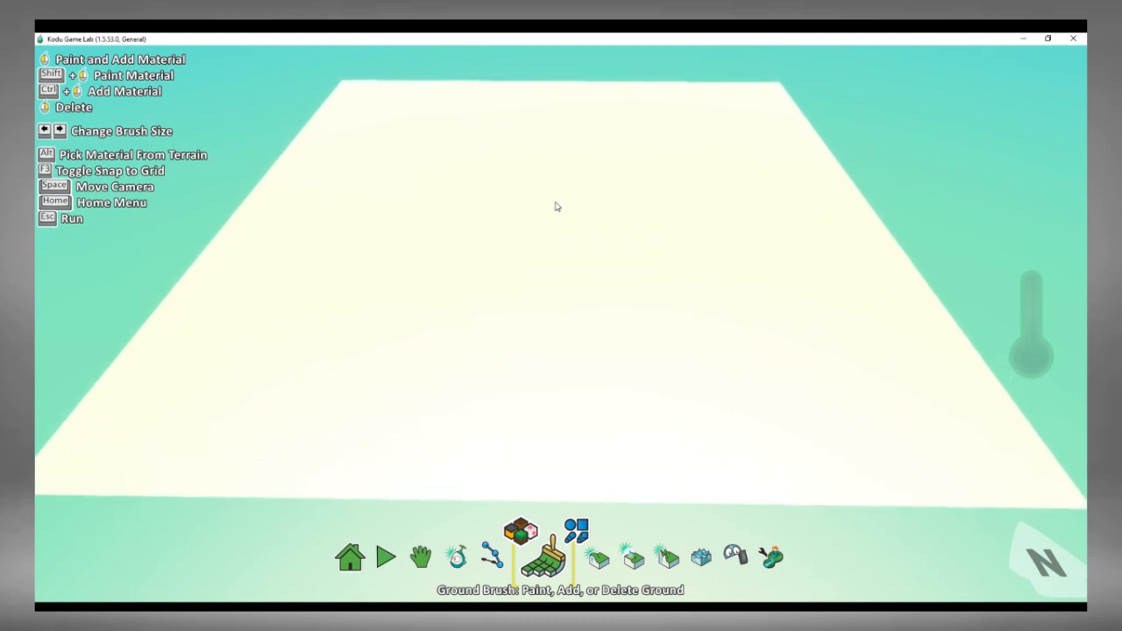
{"action": "left_click", "coordinate": [555, 204]}
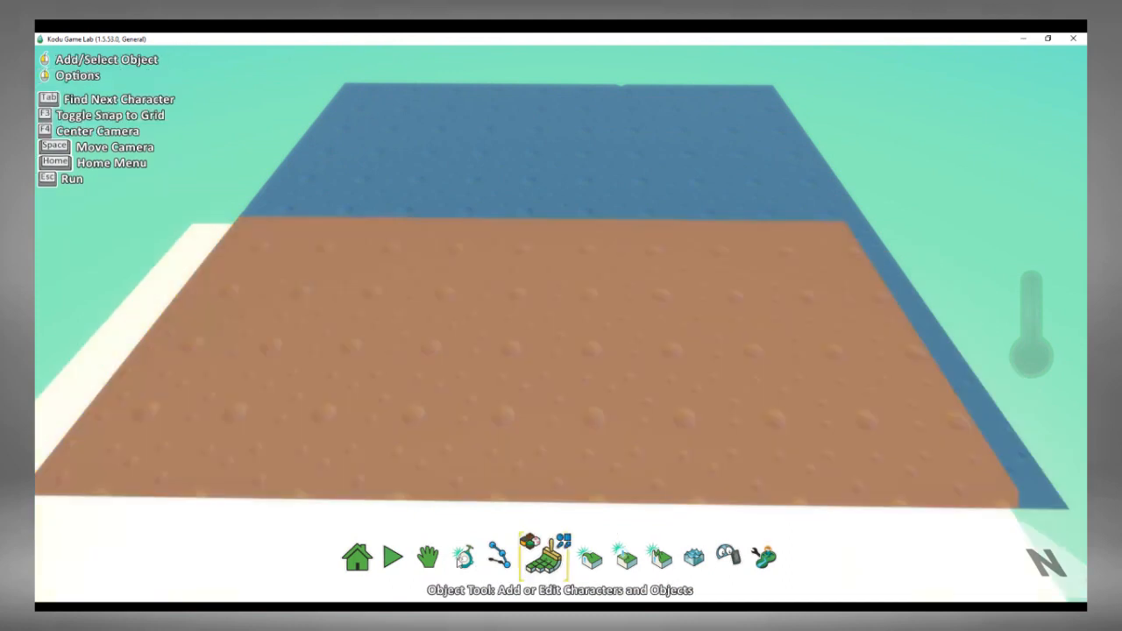
Add a Kodu character near the middle of the blue ground's front edge with the Object Tool.
{"action": "left_click", "coordinate": [463, 559]}
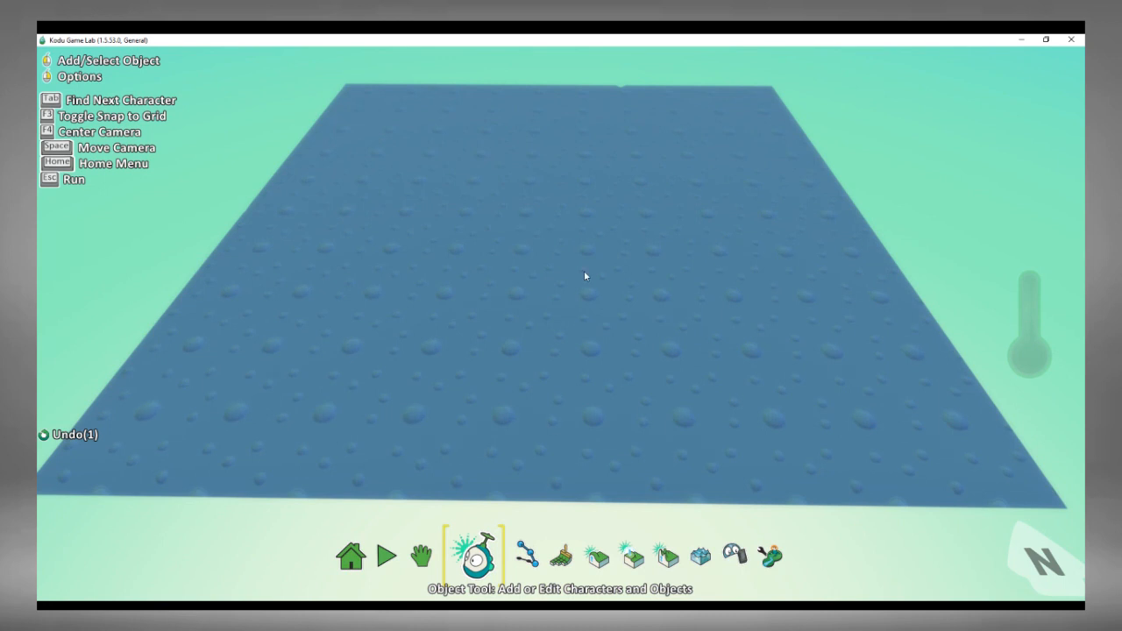
{"action": "left_click", "coordinate": [564, 455]}
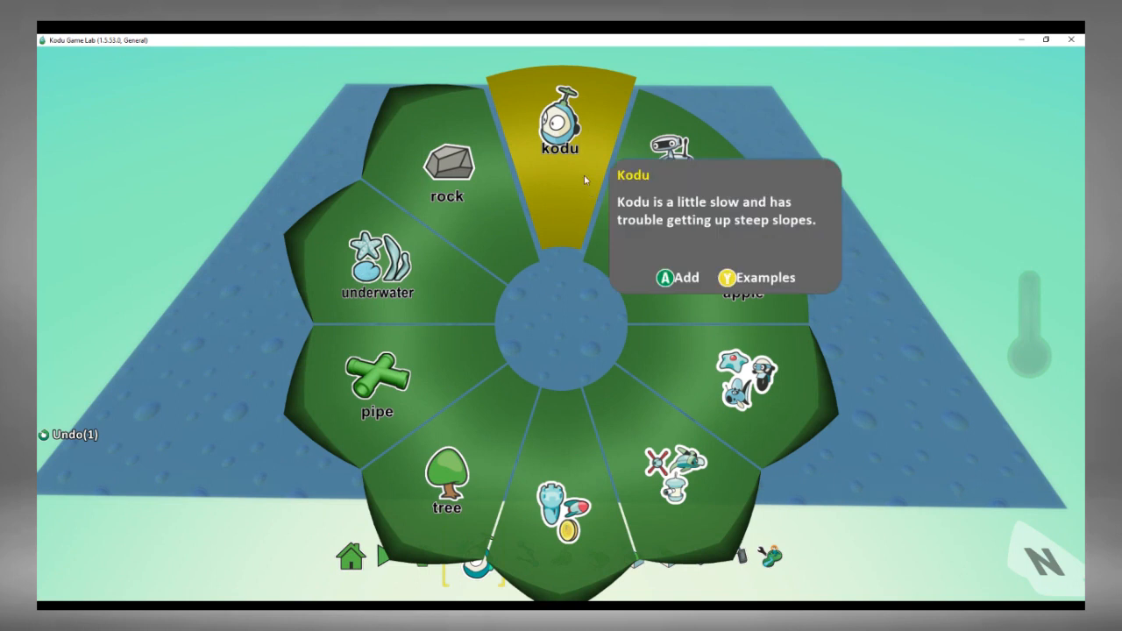
{"action": "left_click", "coordinate": [560, 124]}
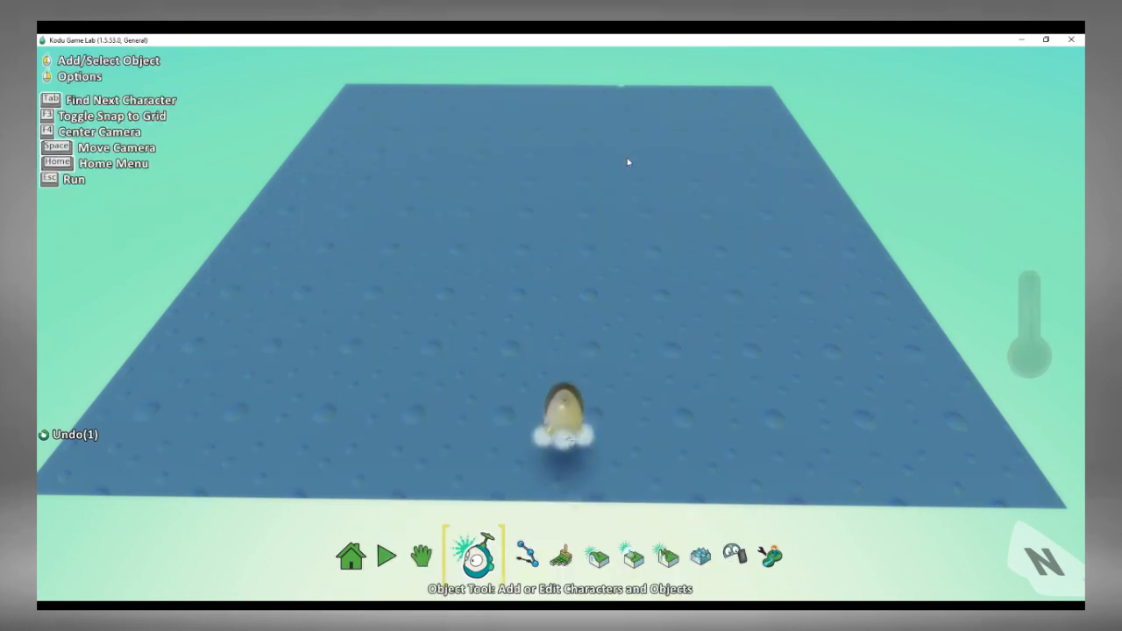
{"action": "left_click", "coordinate": [588, 401]}
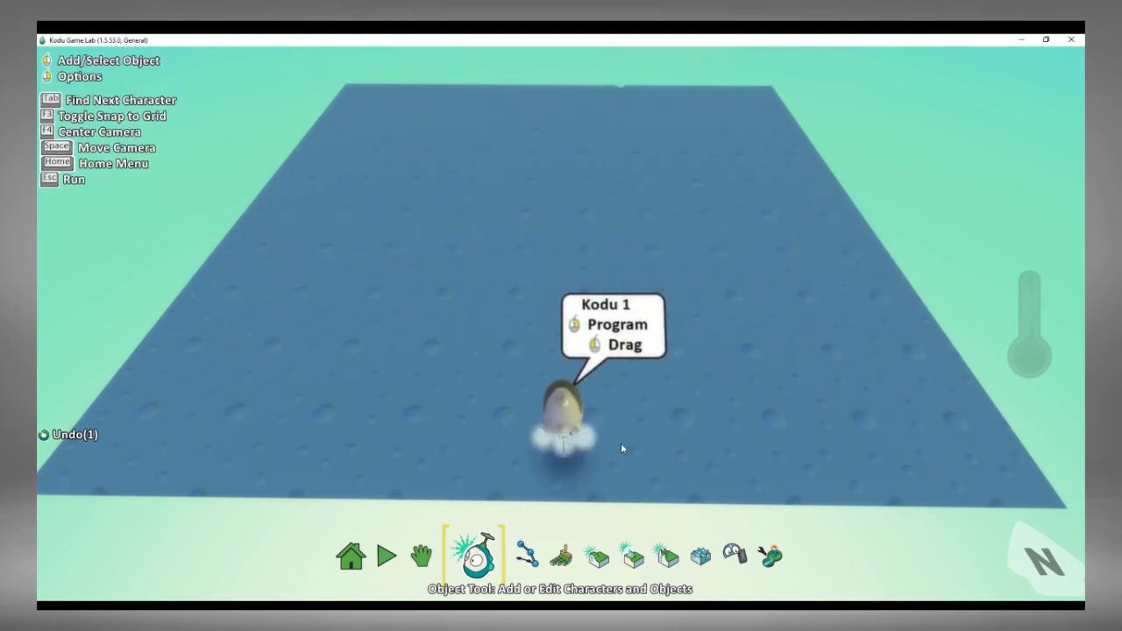
Shrink the Kodu character to size 0.7.
{"action": "left_click", "coordinate": [438, 550]}
{"action": "left_click_drag", "start_coordinate": [690, 474], "coordinate": [701, 403]}
{"action": "right_click_drag", "start_coordinate": [701, 403], "coordinate": [684, 438]}
{"action": "scroll", "coordinate": [693, 394], "scroll_direction": "down", "scroll_amount": 3}
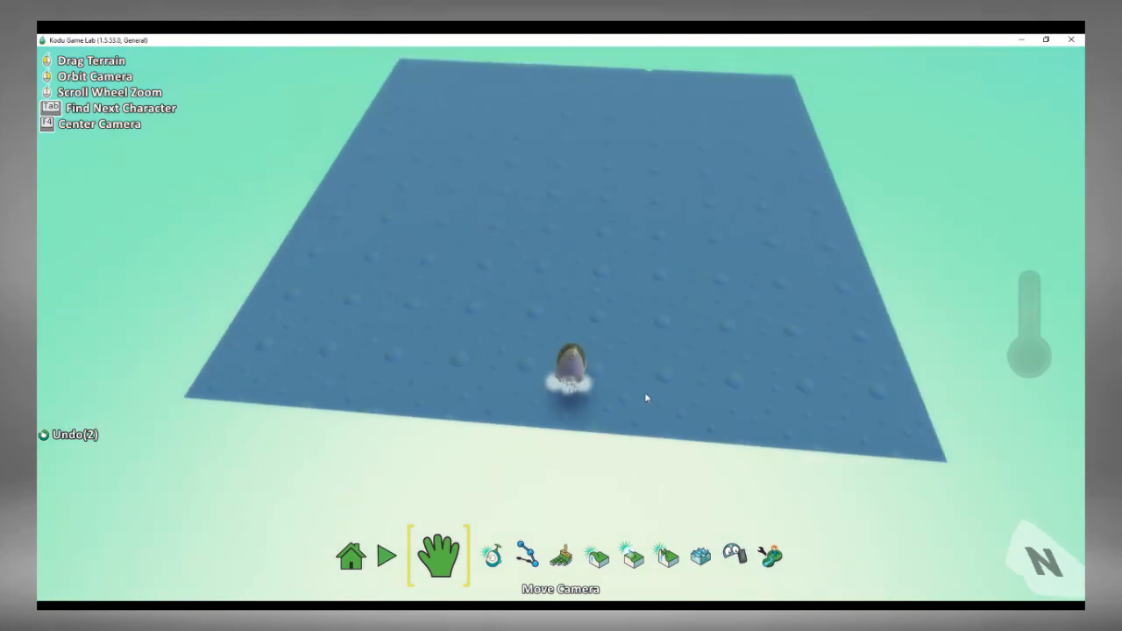
{"action": "left_click_drag", "start_coordinate": [383, 420], "coordinate": [489, 565]}
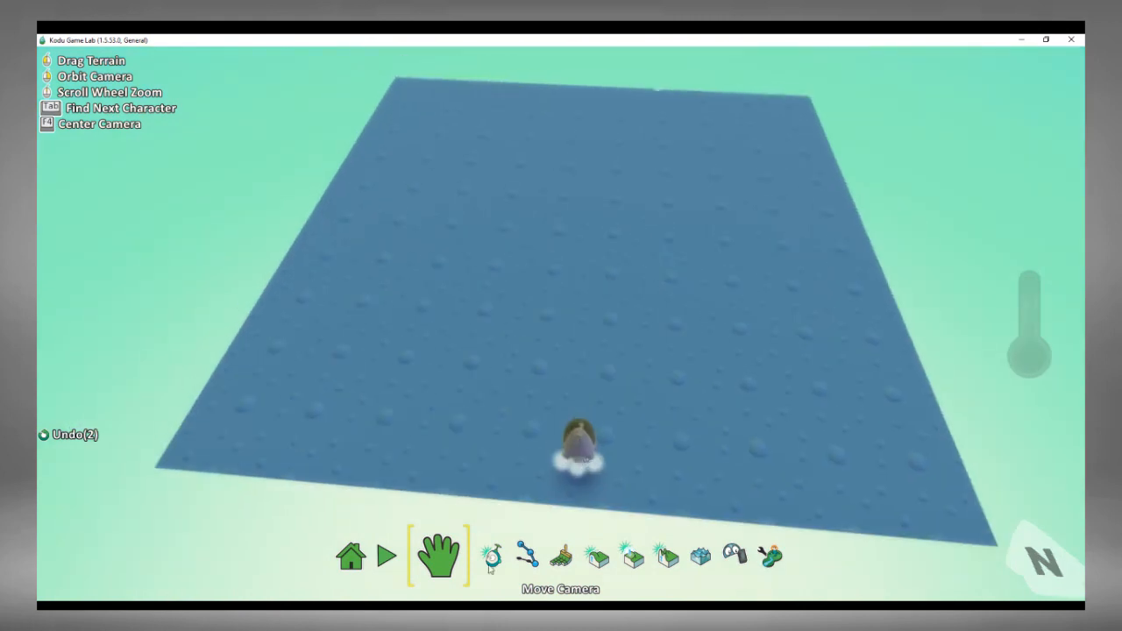
{"action": "left_click", "coordinate": [489, 560]}
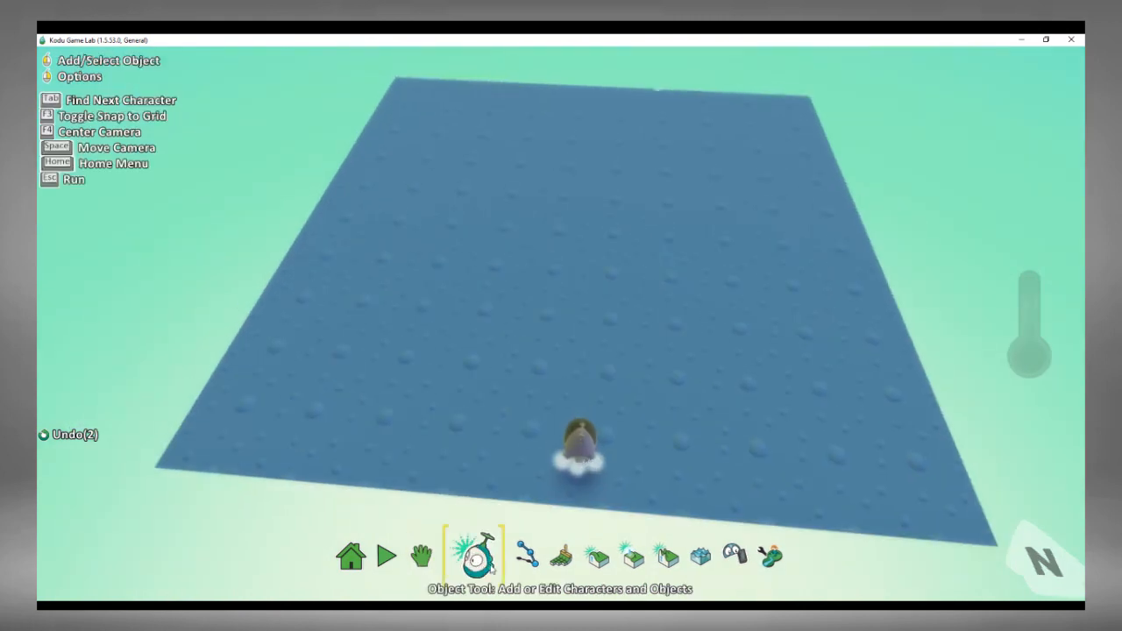
{"action": "right_click", "coordinate": [581, 429]}
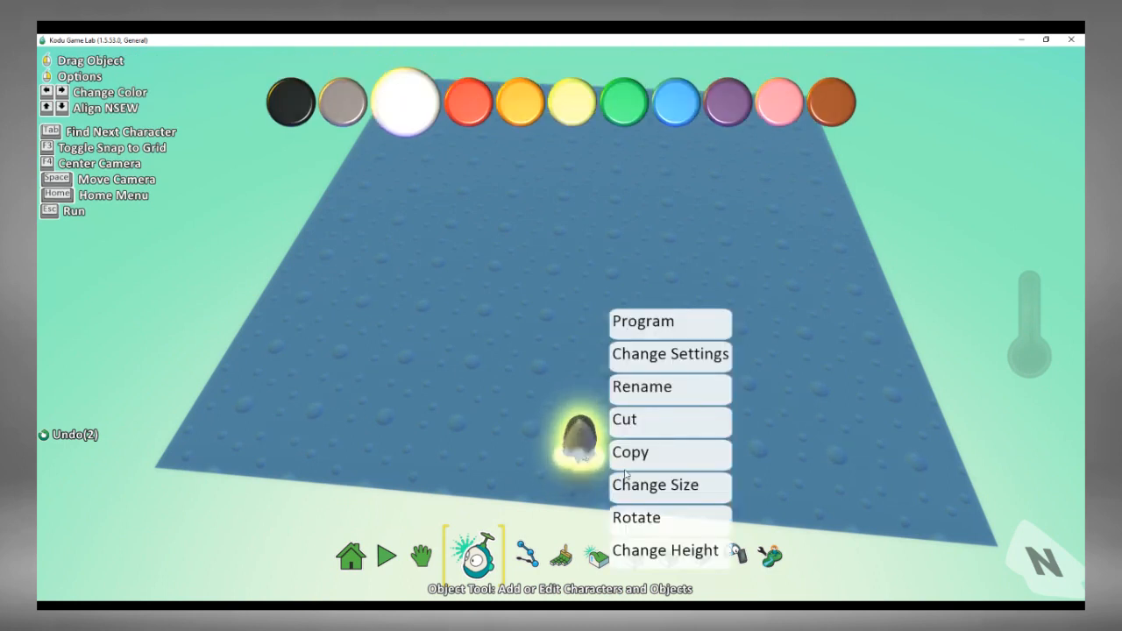
{"action": "left_click", "coordinate": [649, 493]}
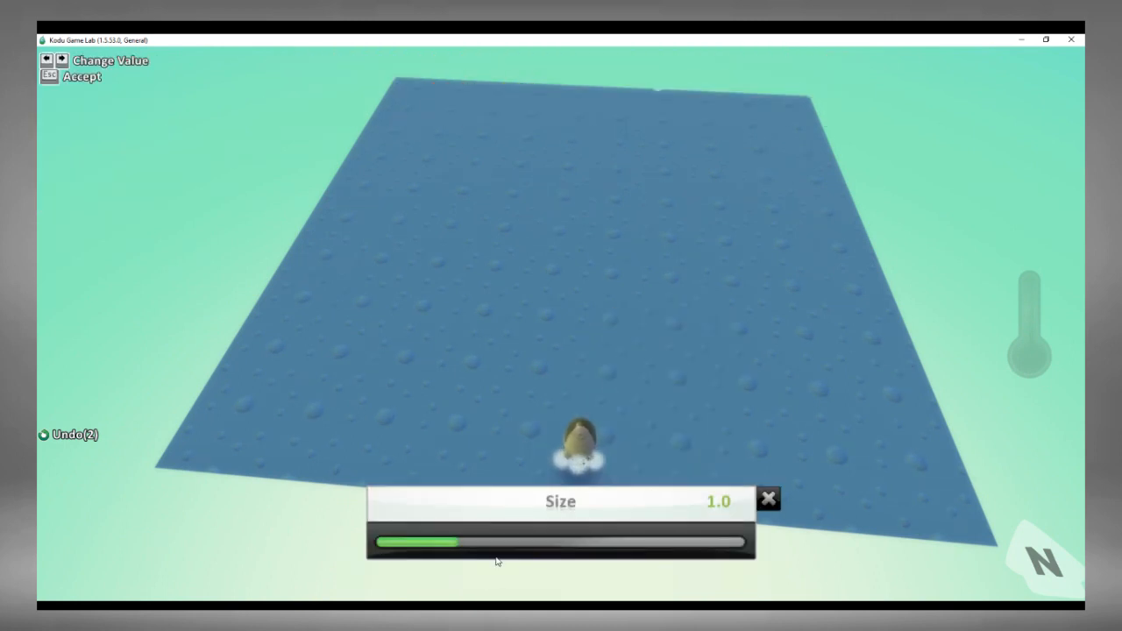
{"action": "mouse_move", "coordinate": [445, 545]}
{"action": "left_mouse_down"}
{"action": "mouse_move", "coordinate": [375, 544]}
{"action": "mouse_move", "coordinate": [466, 543]}
{"action": "left_mouse_up"}
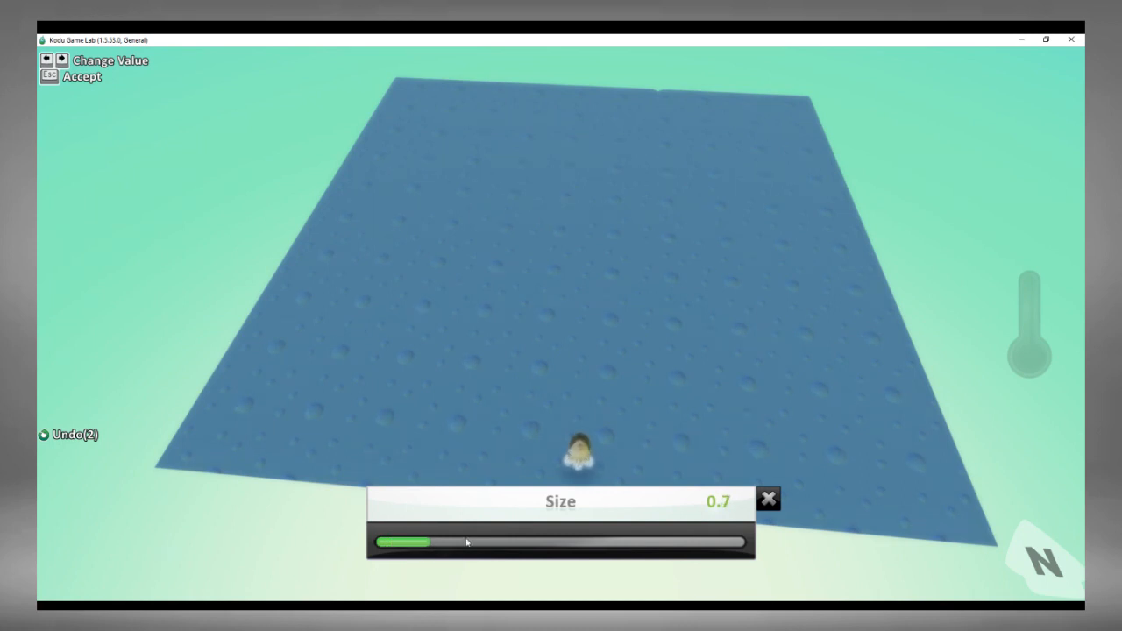
{"action": "left_click", "coordinate": [771, 498]}
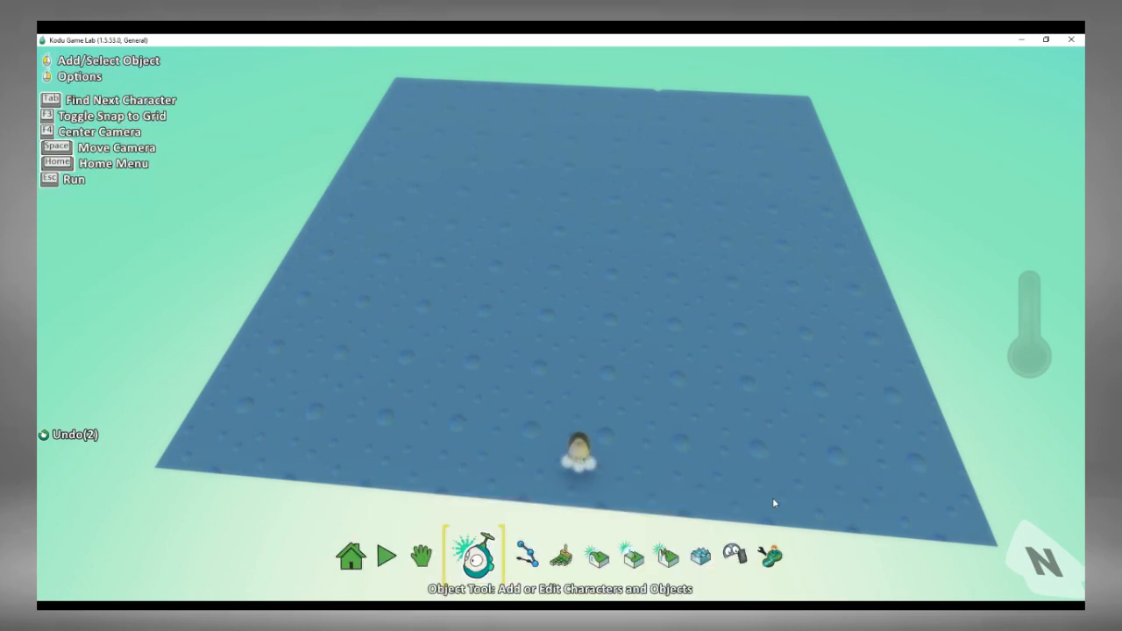
Try raising the Kodu character high above the ground, and set its height to 0.42.
{"action": "right_click", "coordinate": [571, 447]}
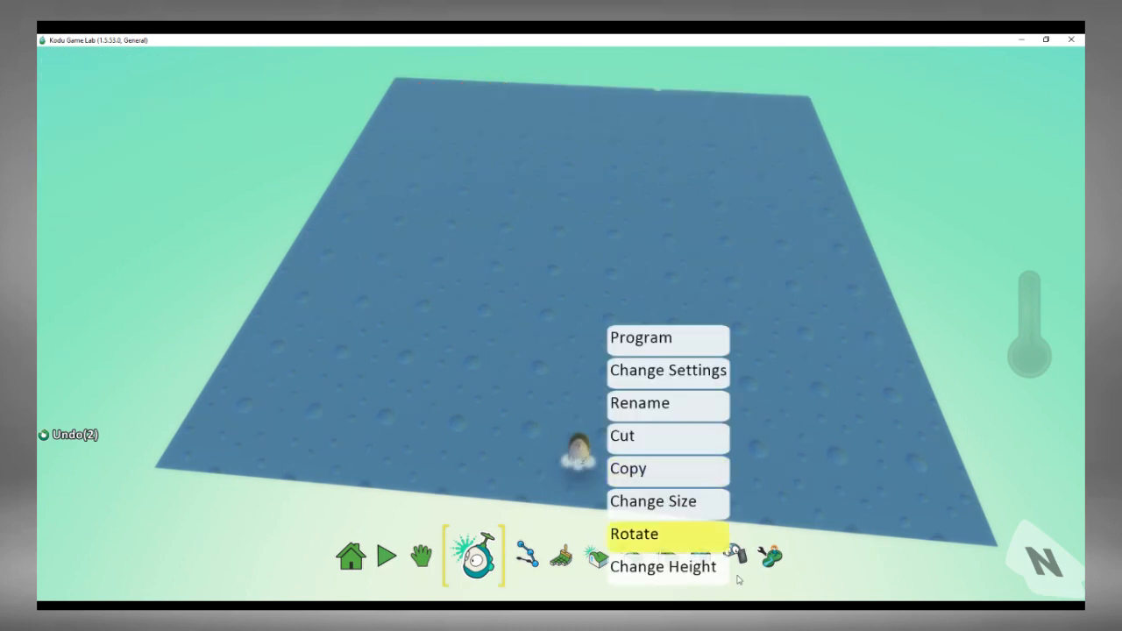
{"action": "left_click", "coordinate": [692, 567]}
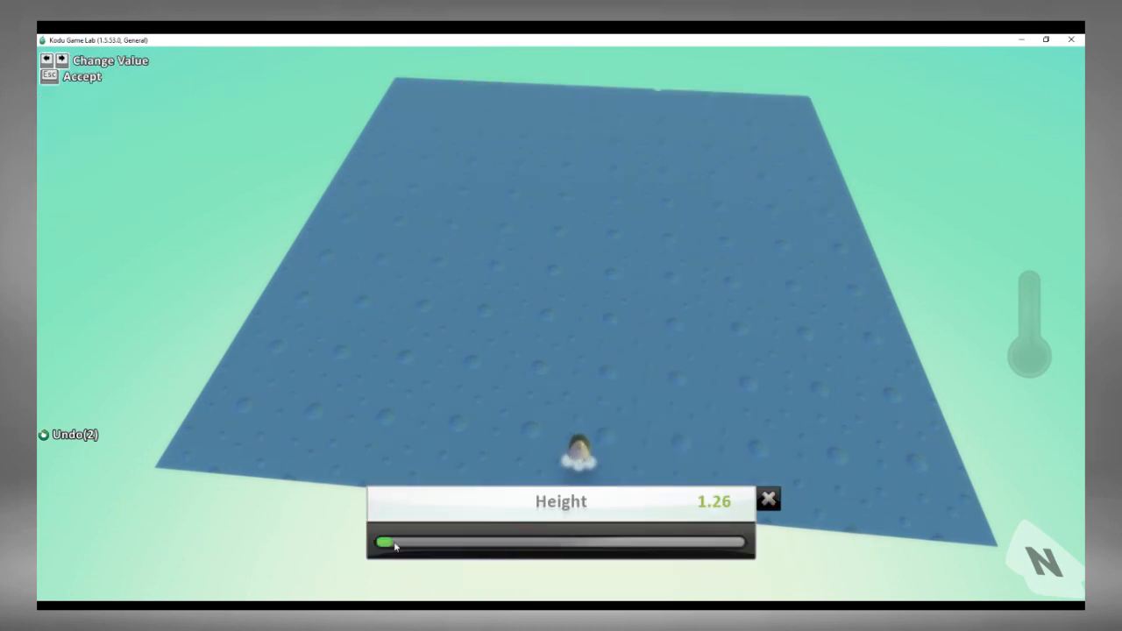
{"action": "left_click_drag", "start_coordinate": [431, 545], "coordinate": [621, 546]}
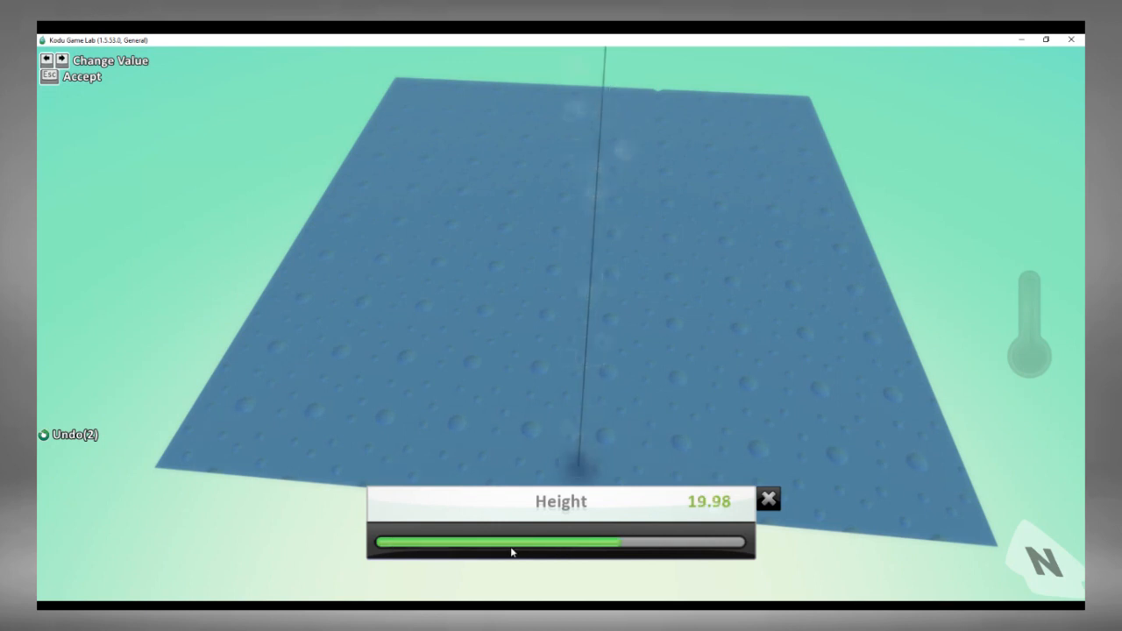
{"action": "left_click_drag", "start_coordinate": [412, 547], "coordinate": [351, 536]}
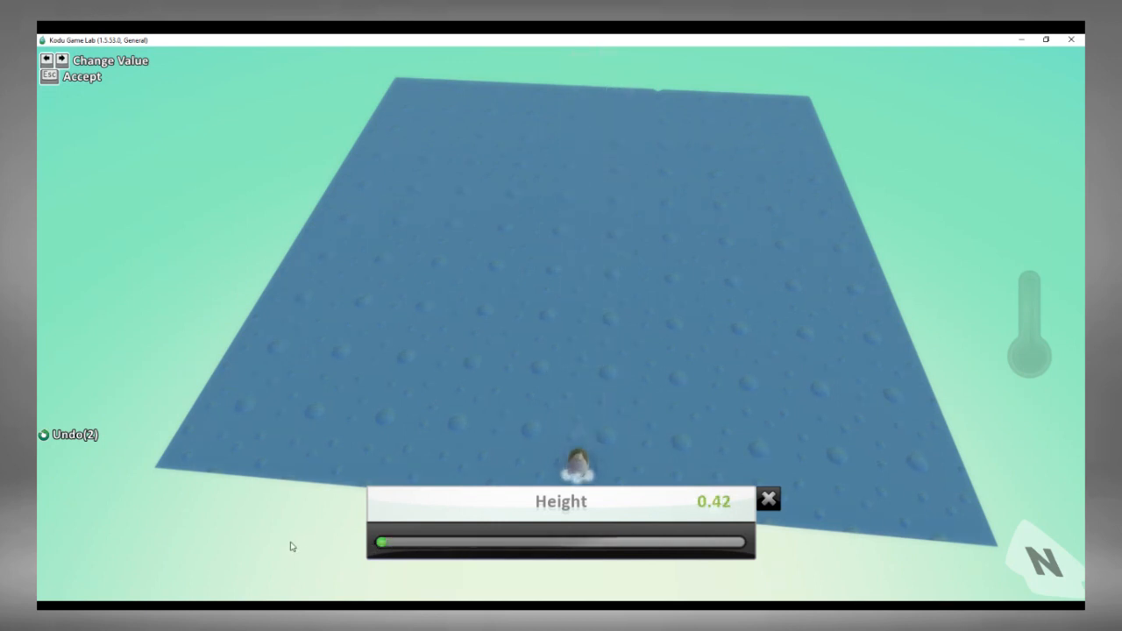
{"action": "left_click", "coordinate": [771, 495]}
Add an octopus character in the far-left corner of the blue ground.
{"action": "left_click", "coordinate": [438, 555]}
{"action": "mouse_move", "coordinate": [766, 483]}
{"action": "right_mouse_down"}
{"action": "mouse_move", "coordinate": [769, 423]}
{"action": "mouse_move", "coordinate": [791, 396]}
{"action": "mouse_move", "coordinate": [787, 488]}
{"action": "right_mouse_up"}
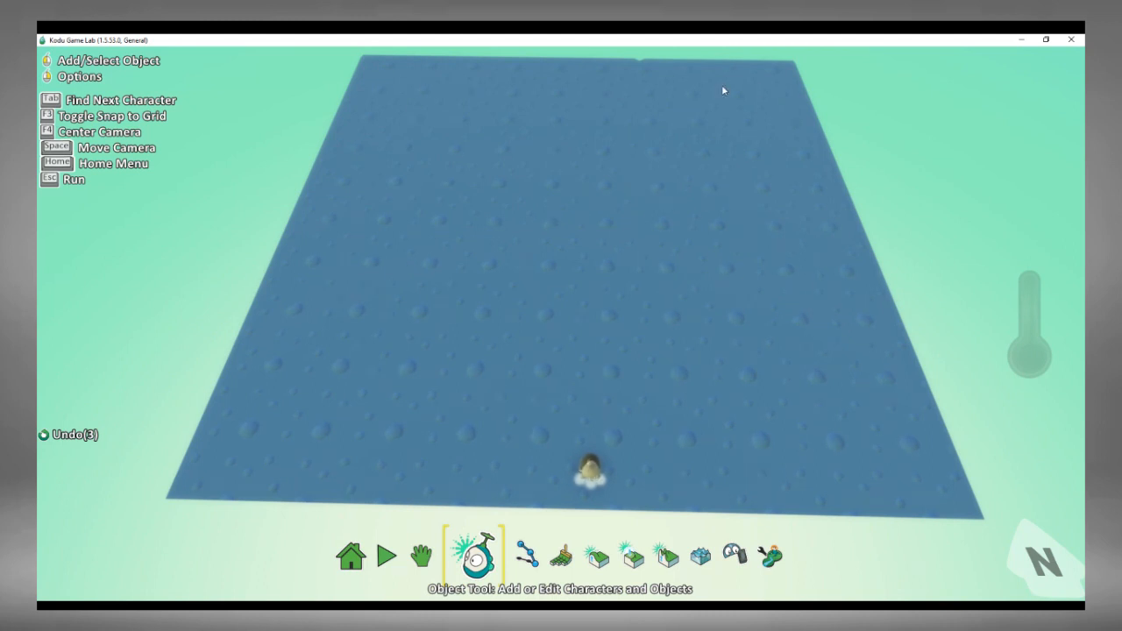
{"action": "left_click", "coordinate": [390, 78]}
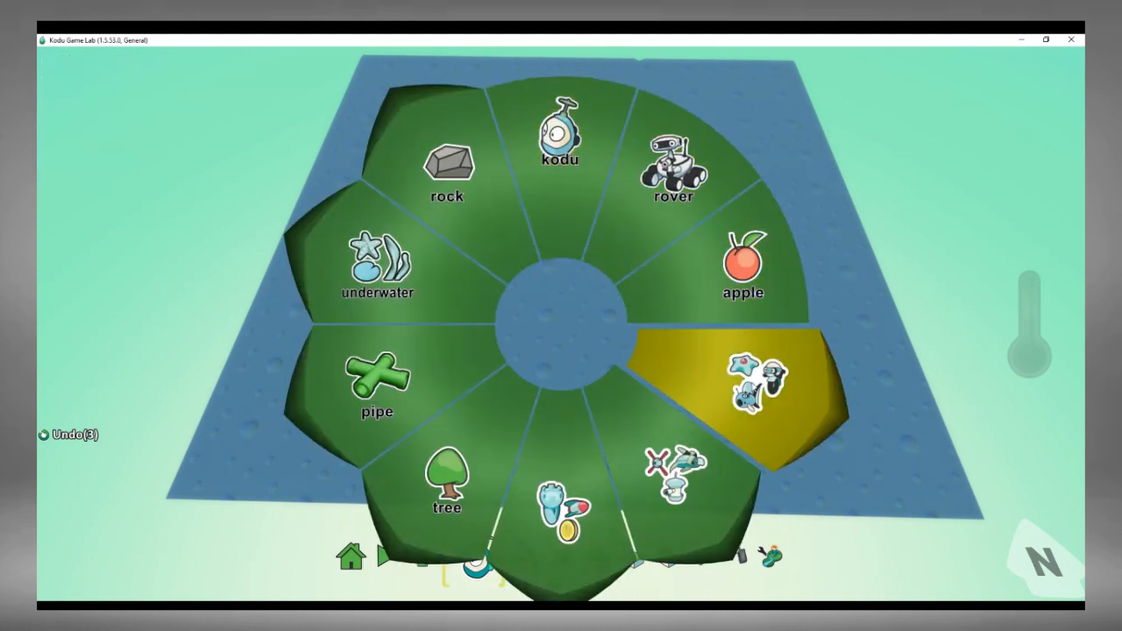
{"action": "left_click", "coordinate": [751, 386]}
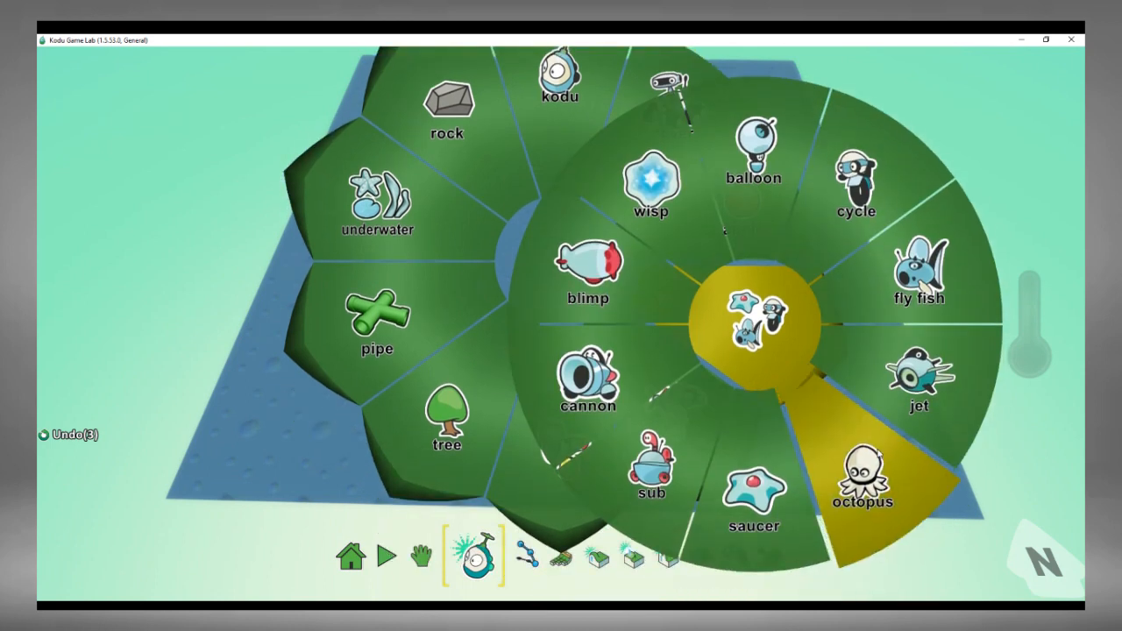
{"action": "left_click", "coordinate": [875, 455]}
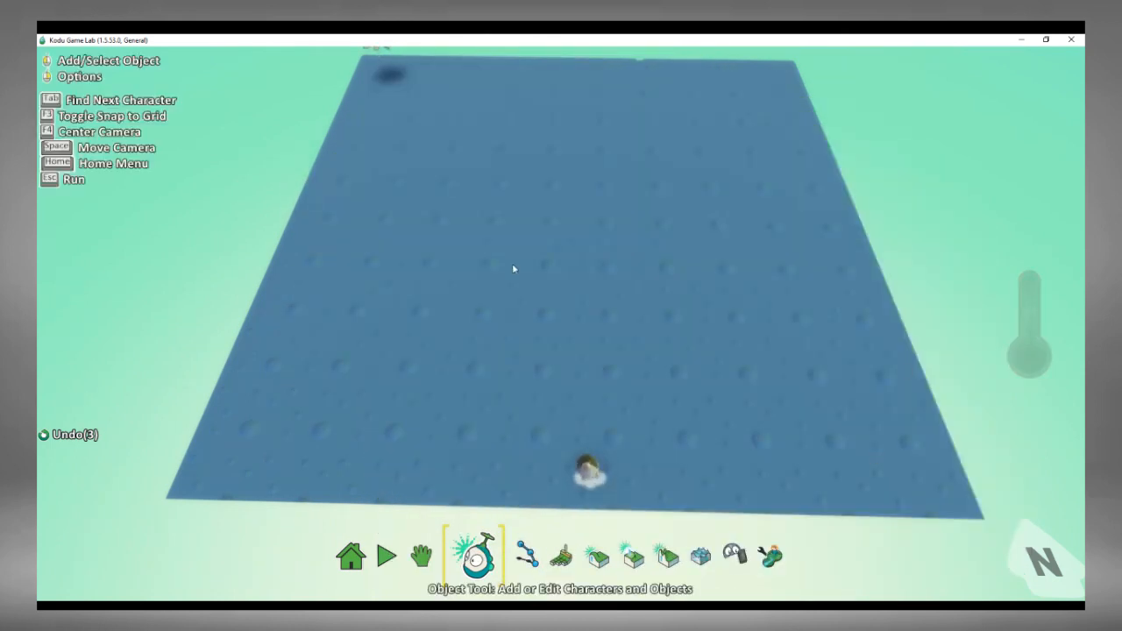
Lower the octopus to a height of 1.00.
{"action": "scroll", "coordinate": [531, 408], "scroll_direction": "down", "scroll_amount": 2}
{"action": "mouse_move", "coordinate": [420, 101]}
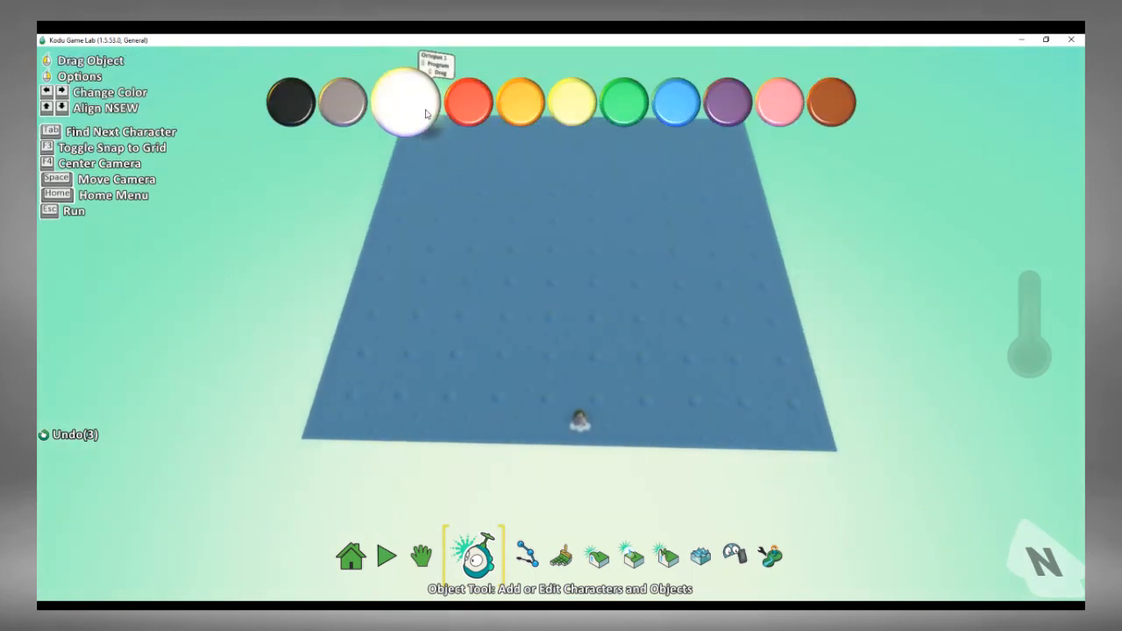
{"action": "right_click", "coordinate": [426, 115]}
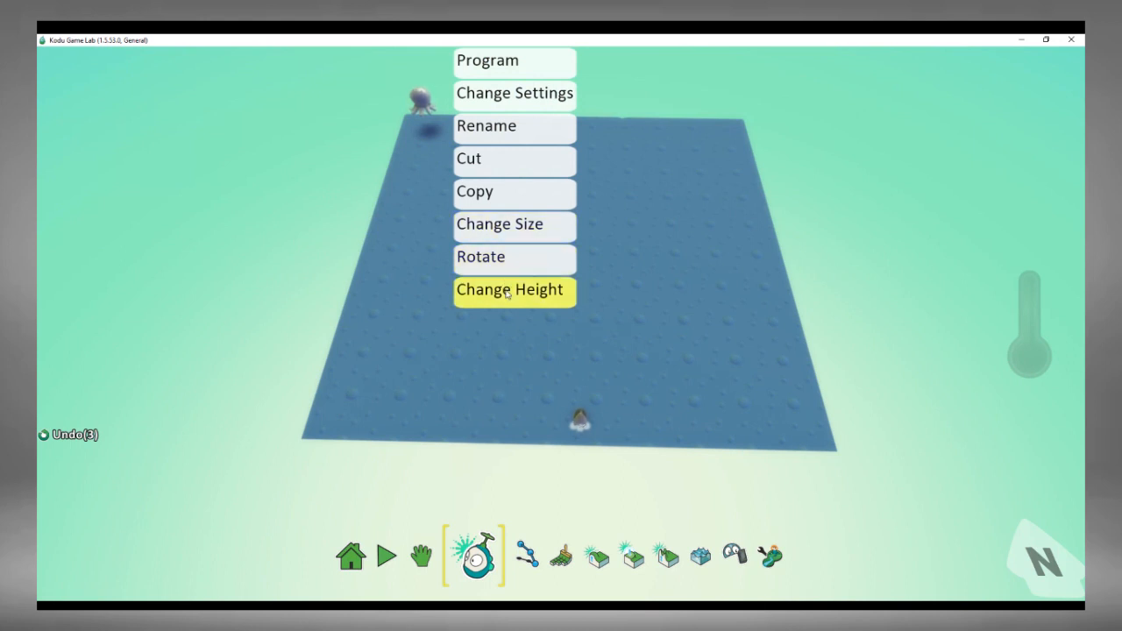
{"action": "left_click", "coordinate": [508, 291]}
{"action": "left_click_drag", "start_coordinate": [388, 542], "coordinate": [311, 547]}
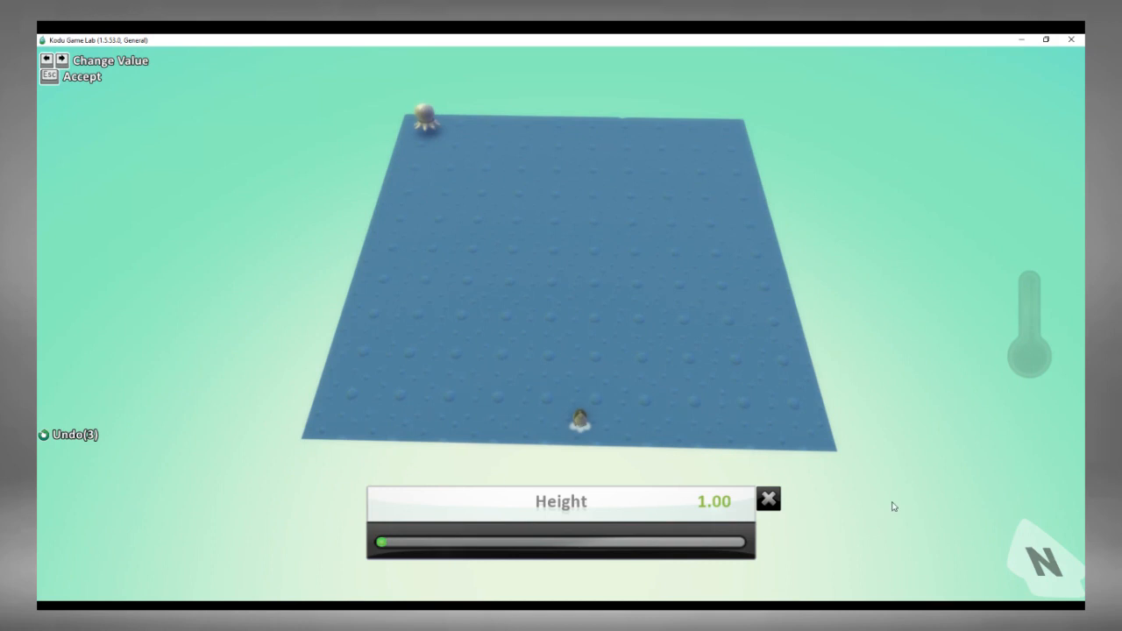
{"action": "left_click", "coordinate": [767, 498]}
Change the octopus's size to 0.7.
{"action": "left_click", "coordinate": [427, 548]}
{"action": "left_click_drag", "start_coordinate": [467, 184], "coordinate": [473, 233]}
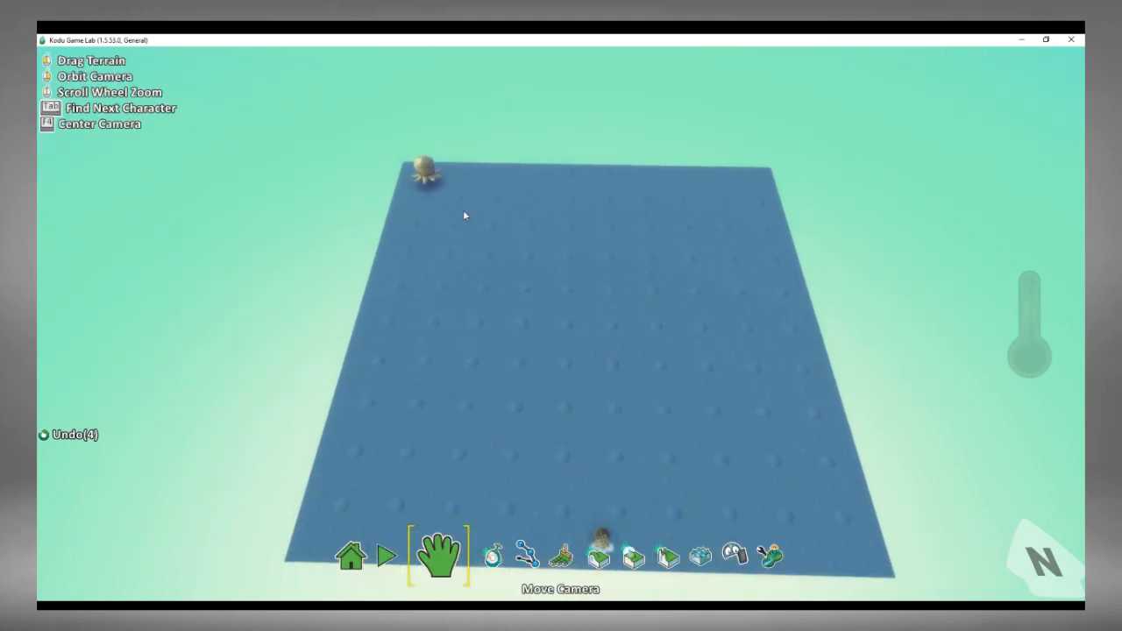
{"action": "left_click", "coordinate": [493, 561]}
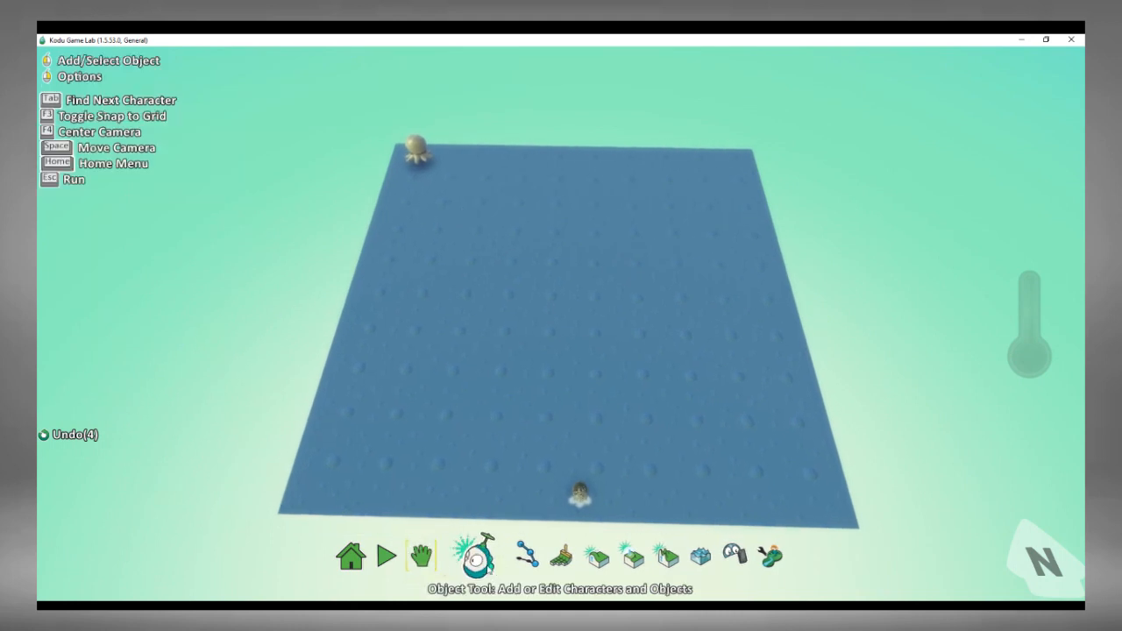
{"action": "right_click", "coordinate": [412, 147]}
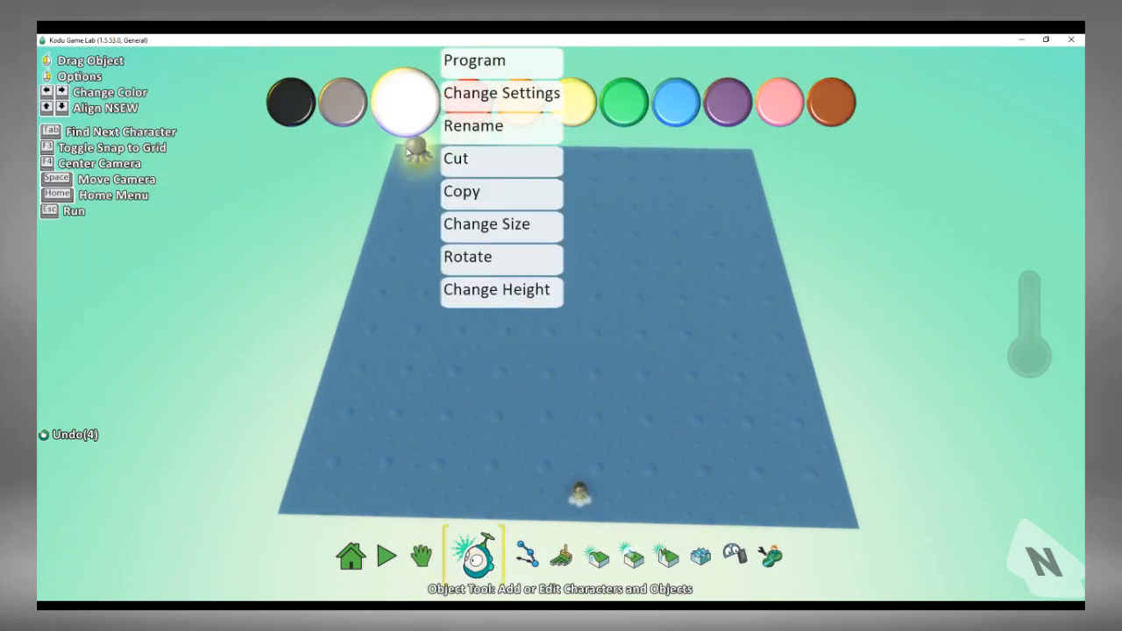
{"action": "left_click", "coordinate": [484, 226]}
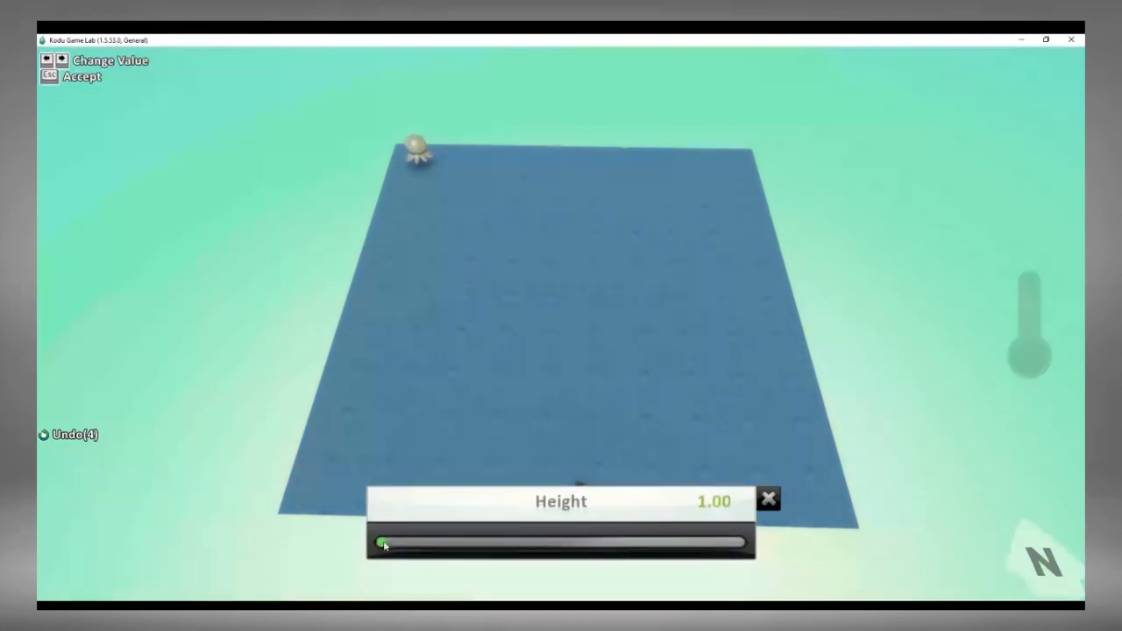
{"action": "left_click_drag", "start_coordinate": [383, 544], "coordinate": [362, 541]}
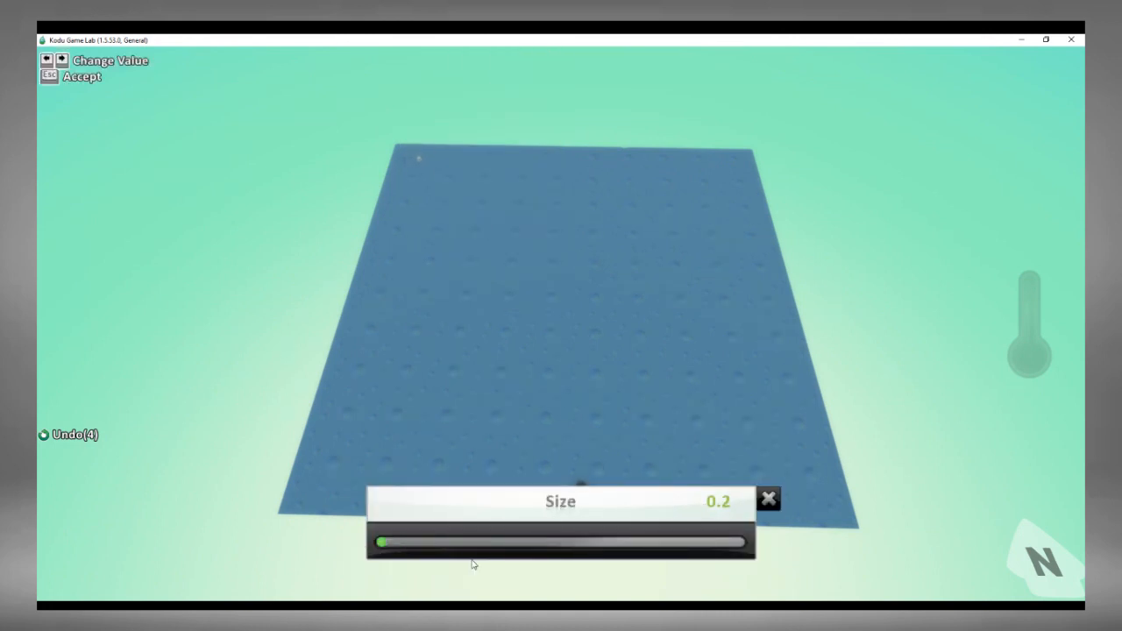
{"action": "left_click_drag", "start_coordinate": [385, 546], "coordinate": [427, 553]}
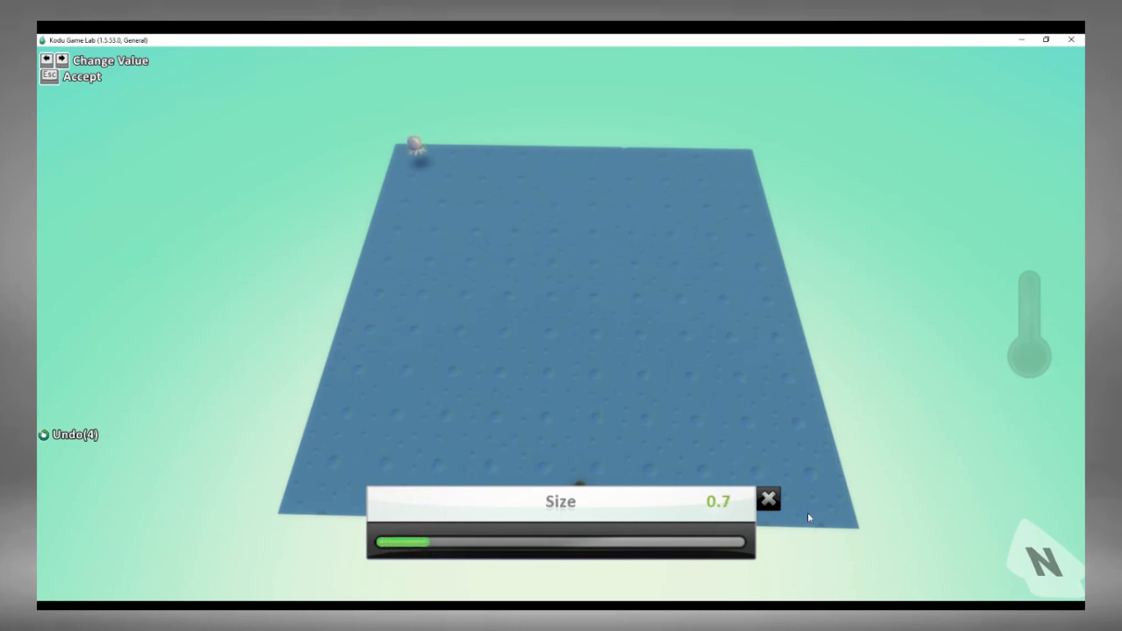
{"action": "left_click", "coordinate": [769, 499]}
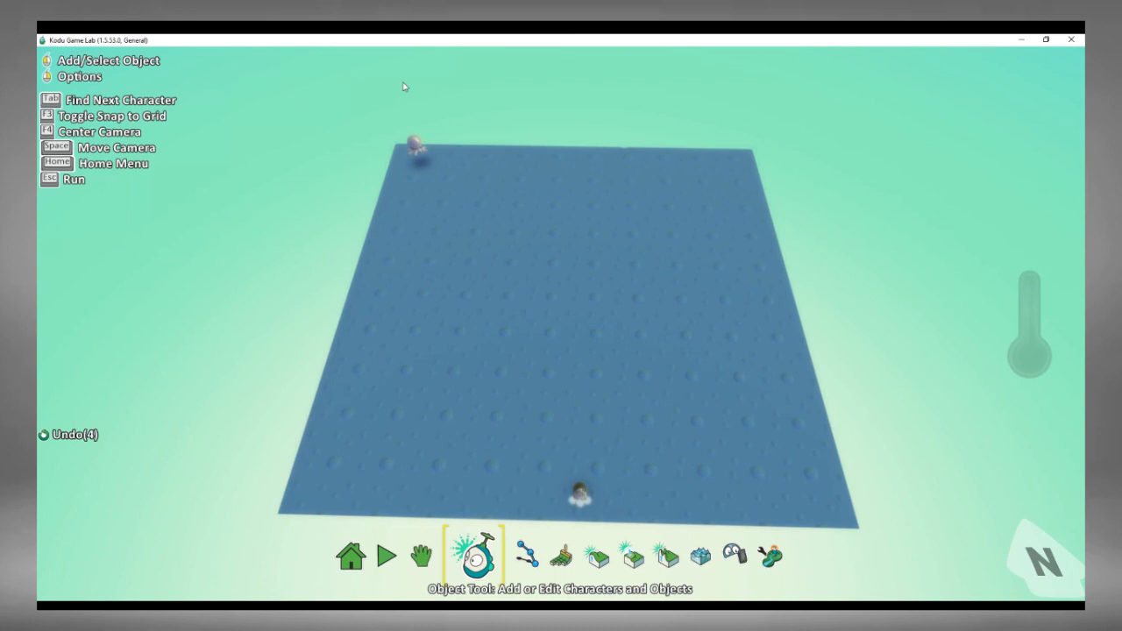
Change the octopus's colour to red and the Kodu character's colour to yellow.
{"action": "mouse_move", "coordinate": [415, 148]}
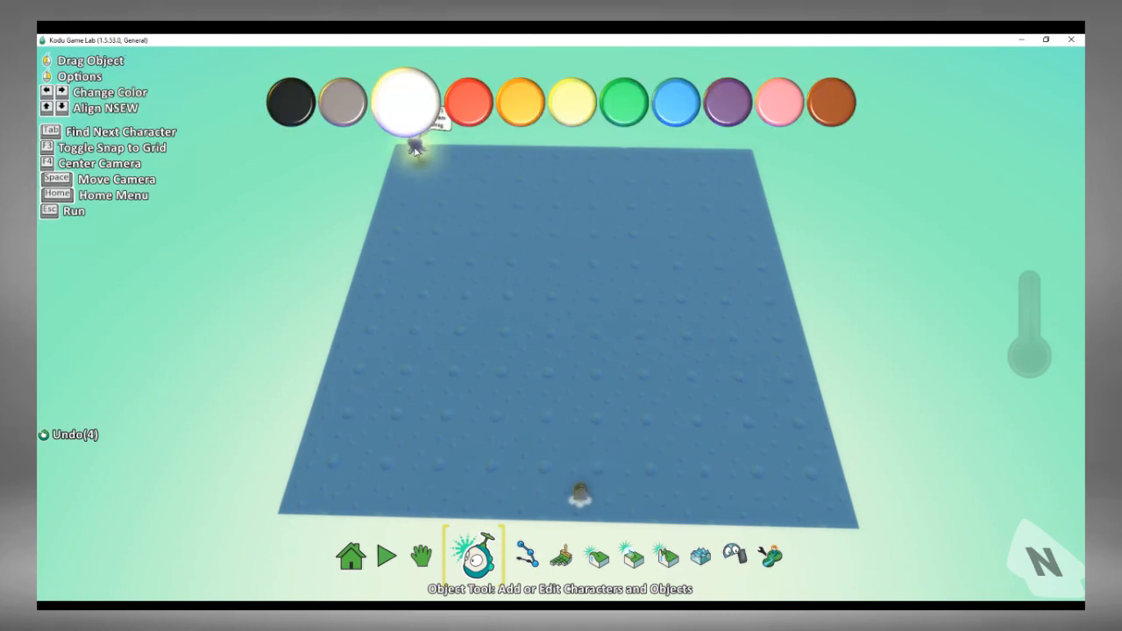
{"action": "key", "text": "Right"}
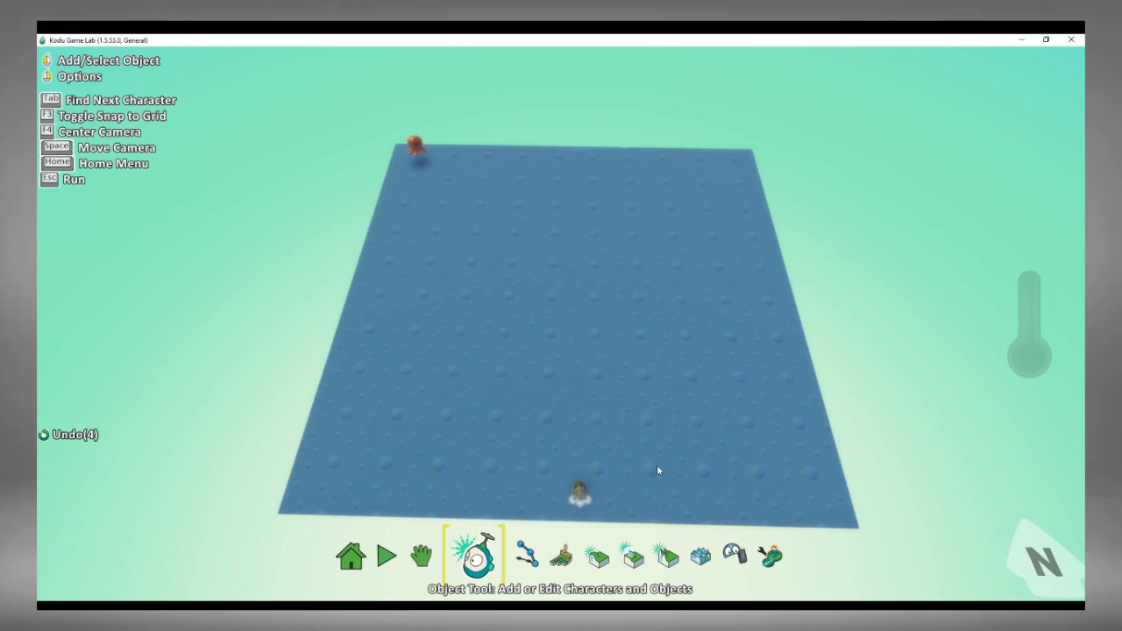
{"action": "mouse_move", "coordinate": [583, 493]}
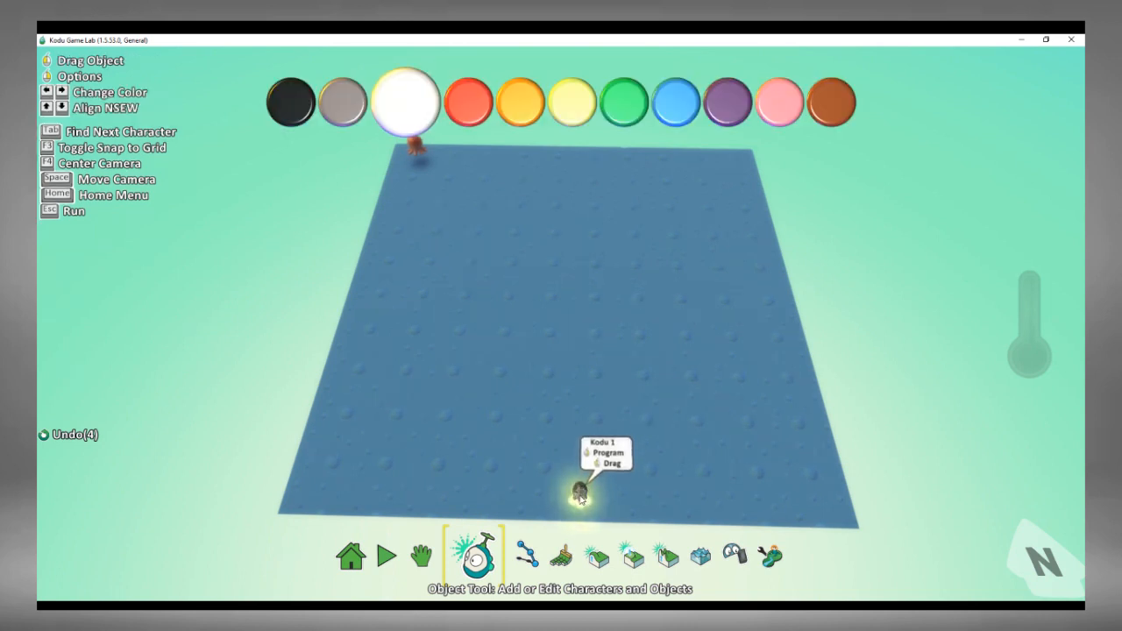
{"action": "key", "text": "Right"}
{"action": "key", "text": "Right"}
{"action": "key", "text": "Right"}
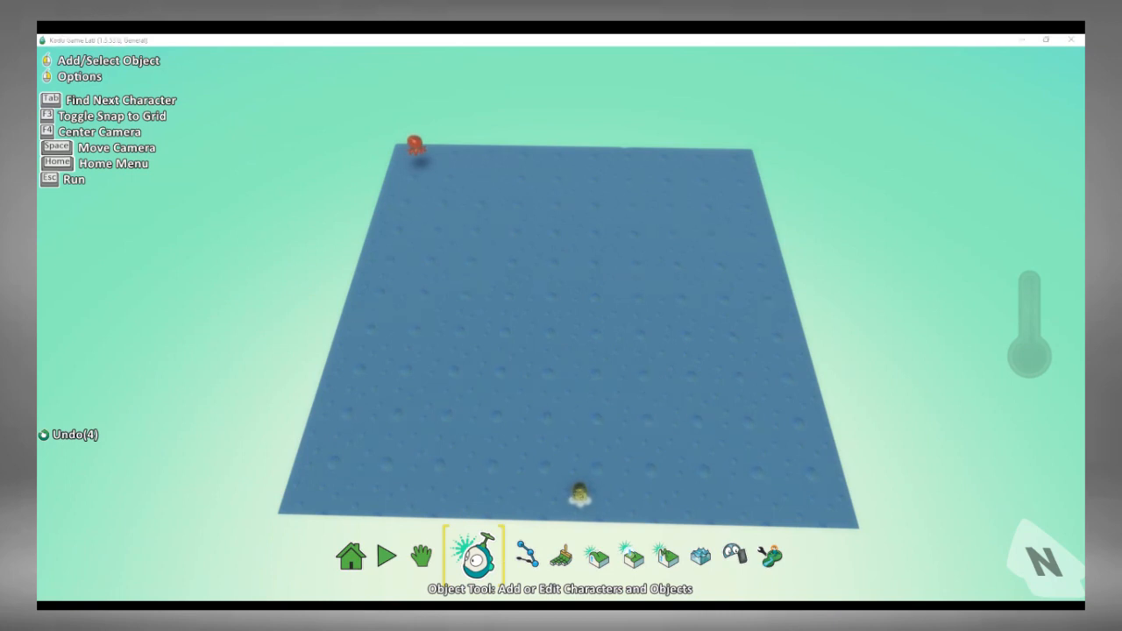
Lower the octopus closer to the blue ground.
{"action": "left_click", "coordinate": [412, 225]}
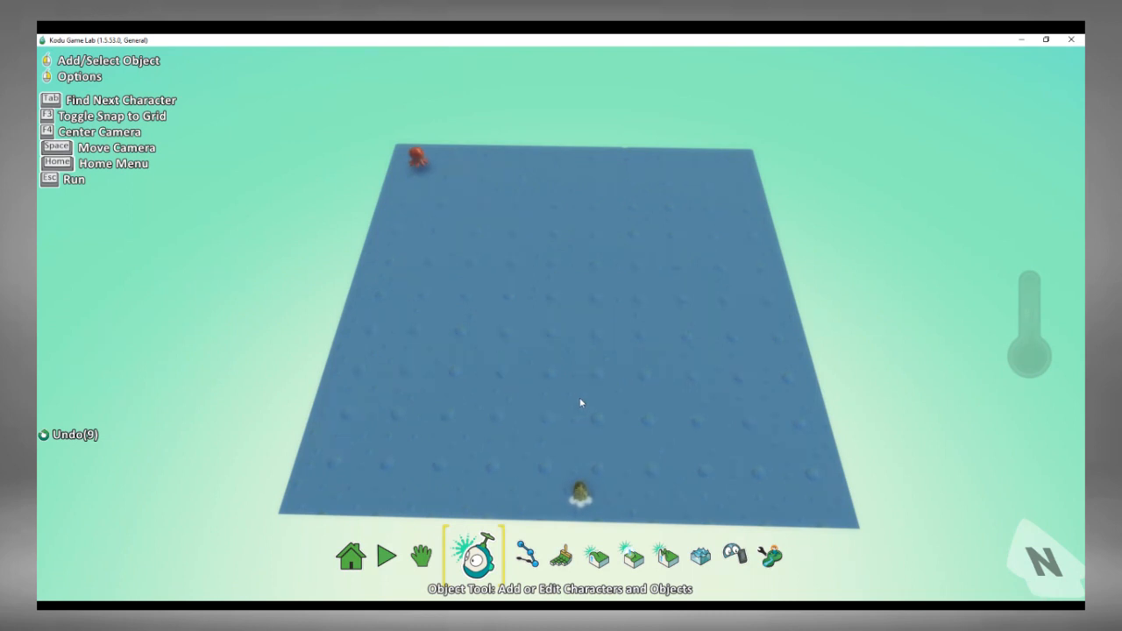
Start a path with its first node in the far-right corner of the blue ground and colour it red.
{"action": "left_click", "coordinate": [527, 554]}
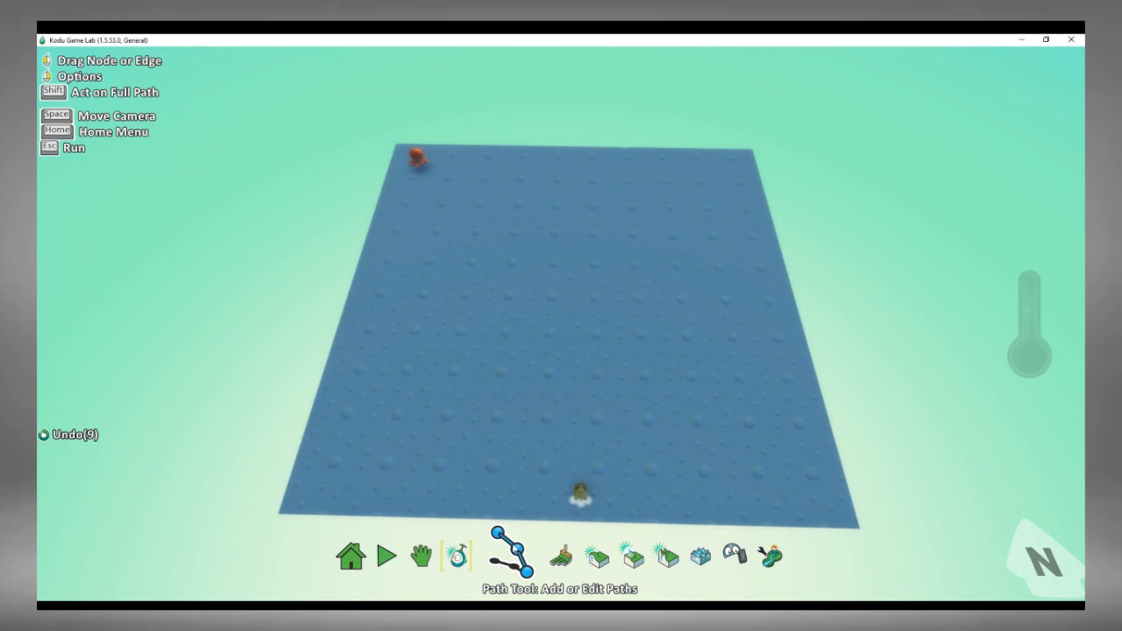
{"action": "left_click", "coordinate": [521, 559]}
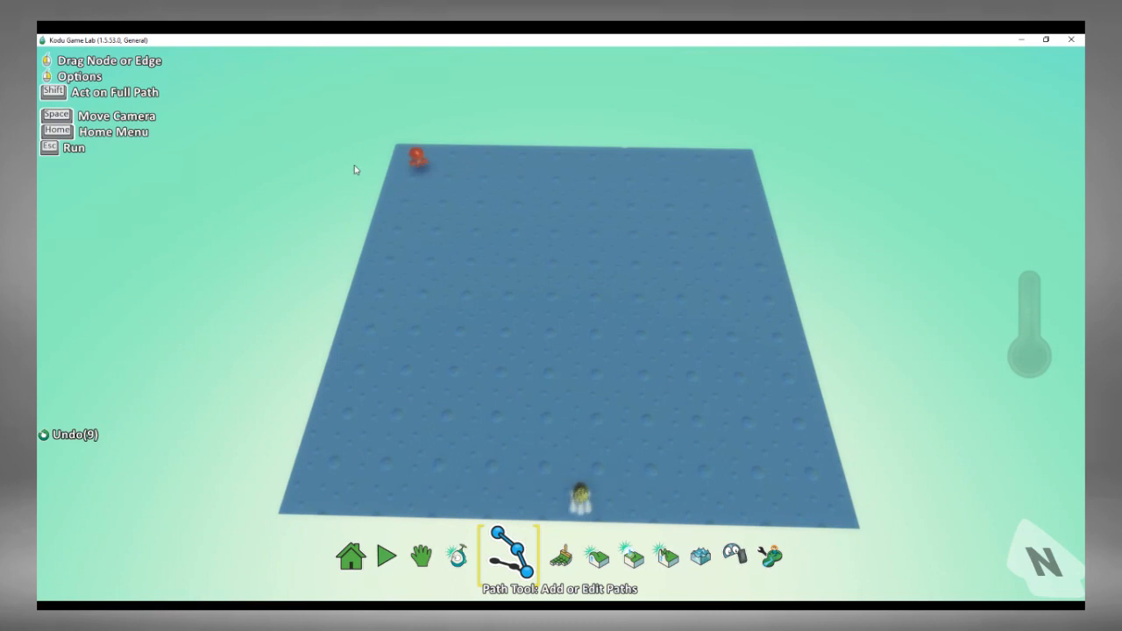
{"action": "left_click", "coordinate": [731, 158]}
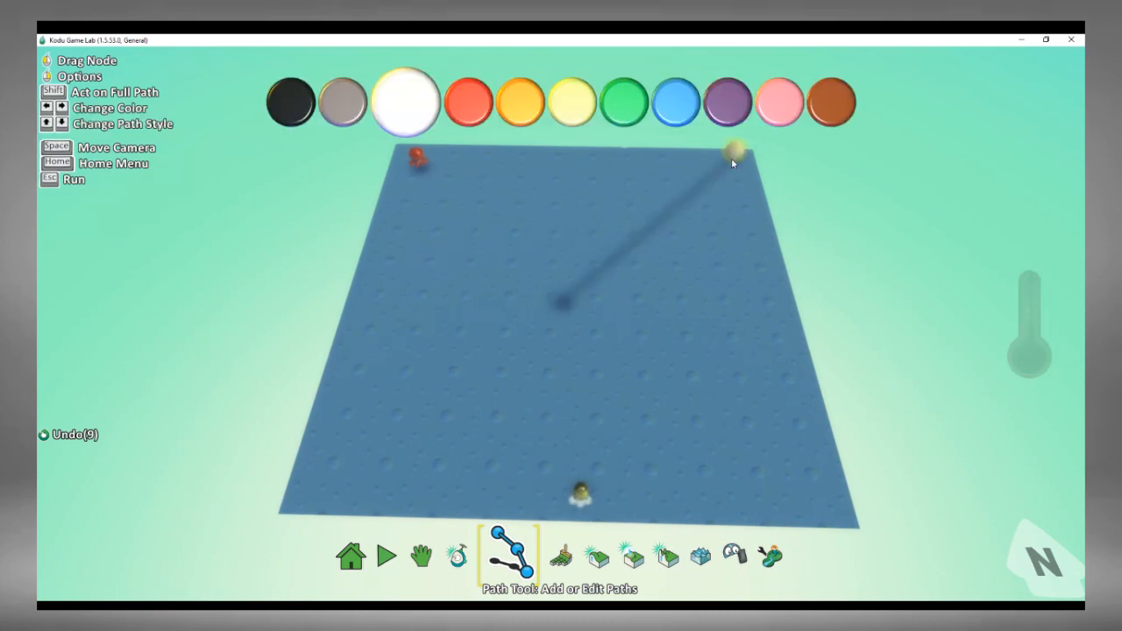
{"action": "key", "text": "Right"}
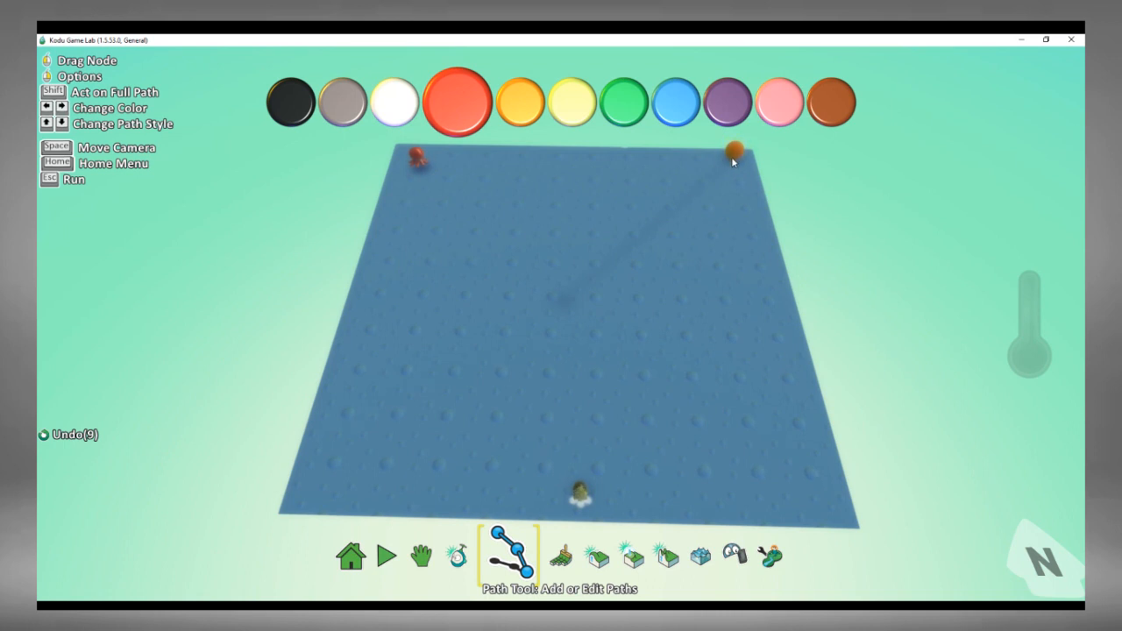
Extend the red path with 13 more nodes zigzagging along the ground's far edge, and end it on an existing node near the middle.
{"action": "left_click", "coordinate": [659, 181]}
{"action": "left_click", "coordinate": [748, 184]}
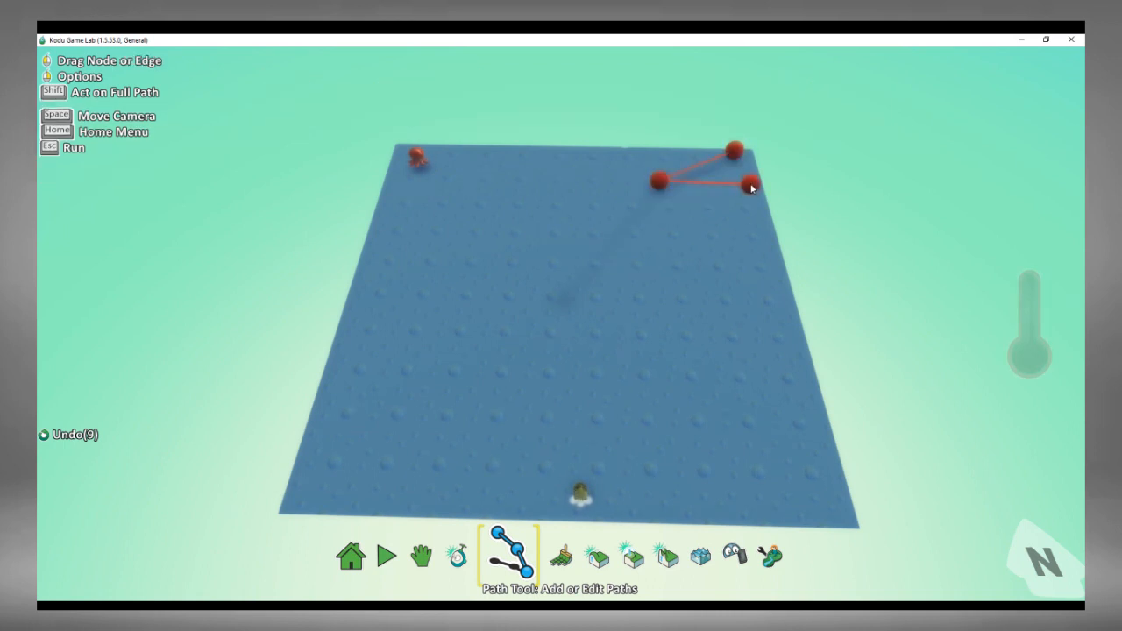
{"action": "left_click", "coordinate": [638, 153]}
{"action": "left_click", "coordinate": [523, 176]}
{"action": "left_click", "coordinate": [605, 191]}
{"action": "left_click", "coordinate": [584, 150]}
{"action": "left_click", "coordinate": [450, 166]}
{"action": "left_click", "coordinate": [523, 201]}
{"action": "left_click", "coordinate": [491, 155]}
{"action": "left_click", "coordinate": [402, 182]}
{"action": "left_click", "coordinate": [706, 201]}
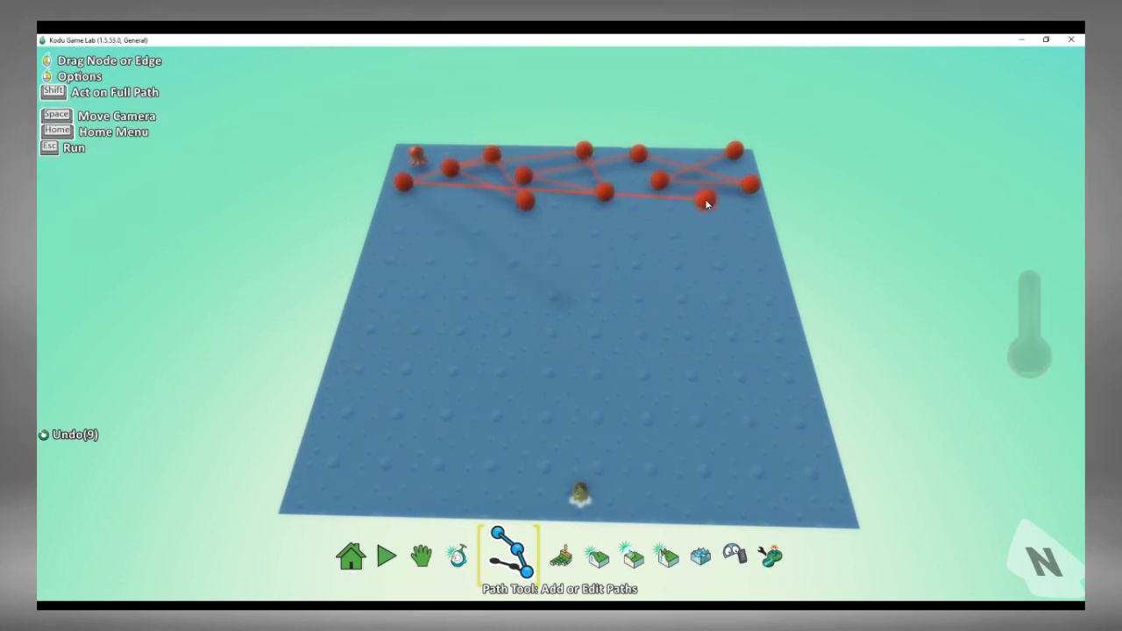
{"action": "left_click", "coordinate": [693, 157]}
{"action": "left_click", "coordinate": [582, 175]}
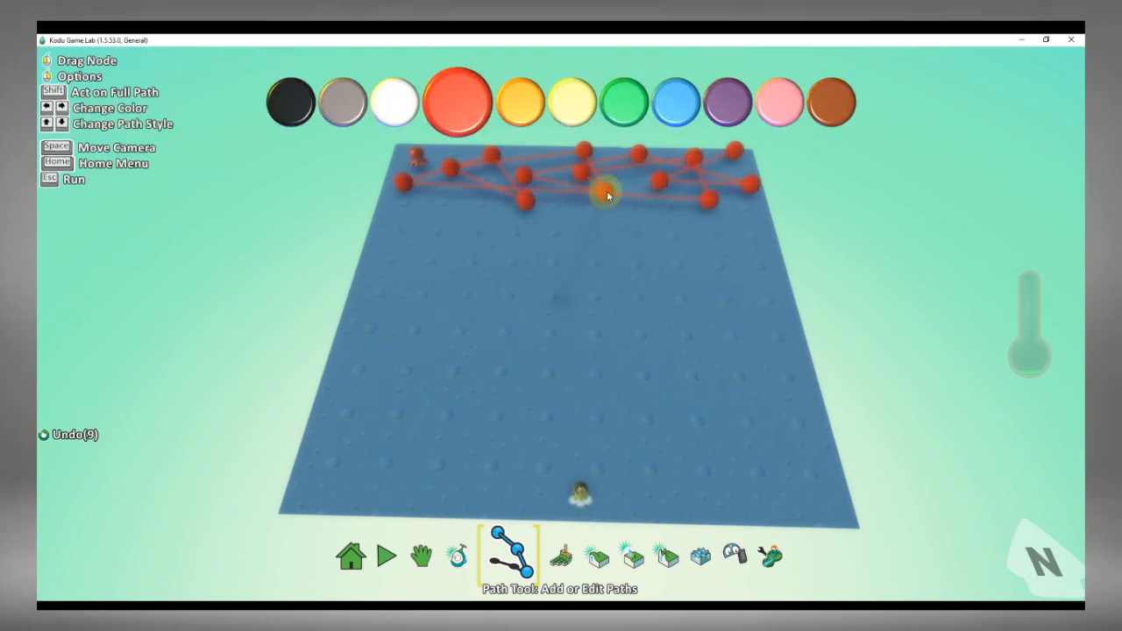
{"action": "left_click", "coordinate": [605, 195]}
{"action": "key", "text": "Escape"}
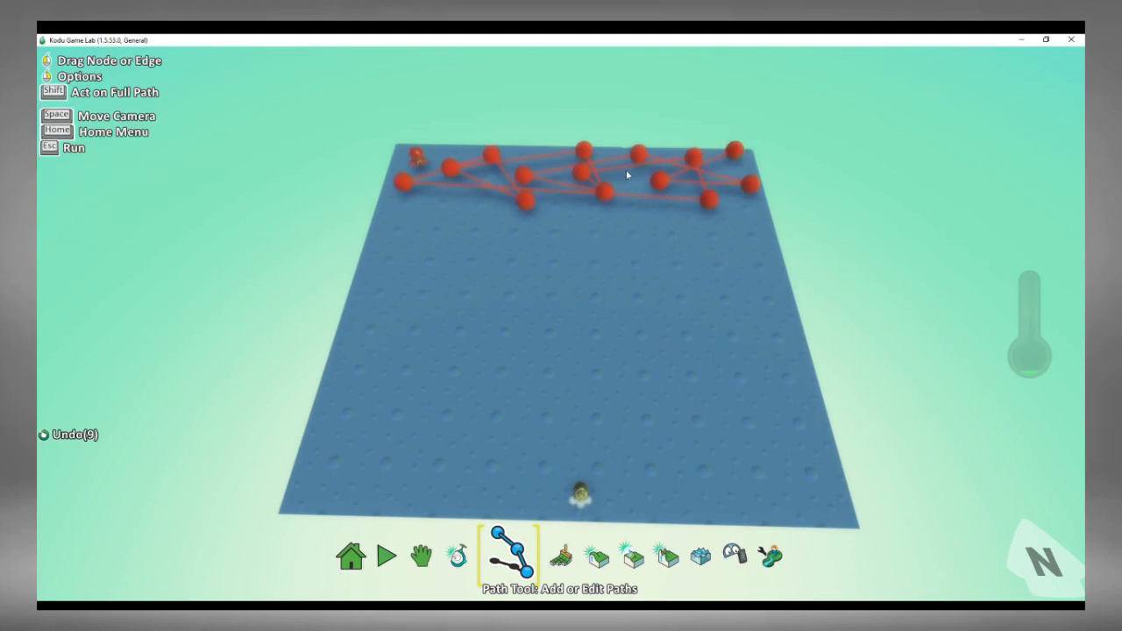
Open the octopus's program and set the first rule's WHEN condition to always.
{"action": "left_click", "coordinate": [457, 552]}
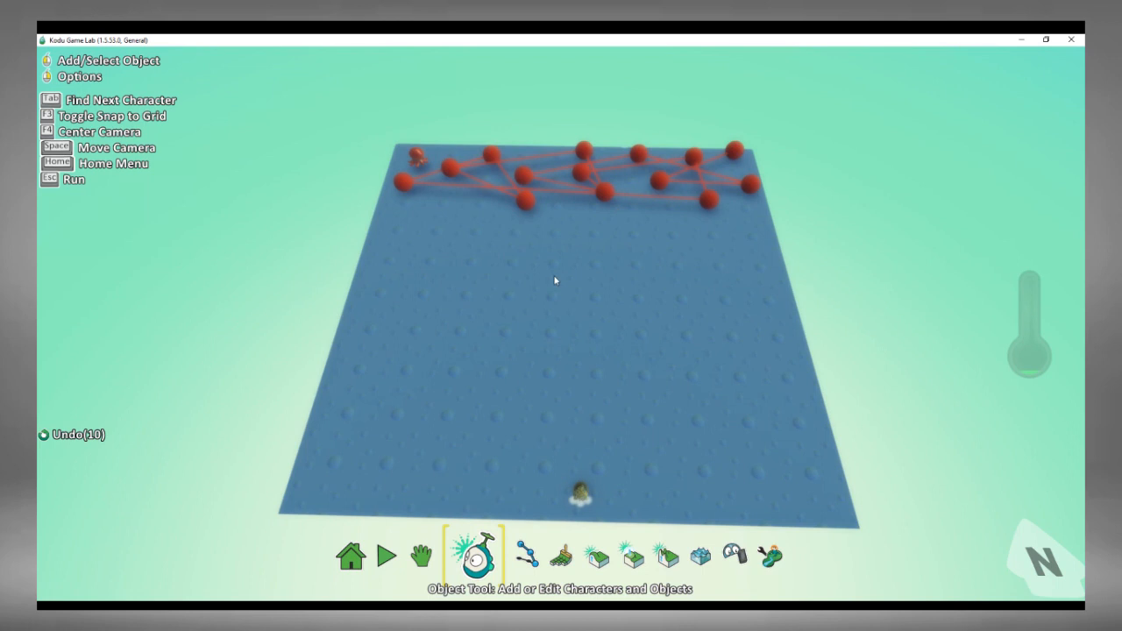
{"action": "right_click", "coordinate": [417, 158]}
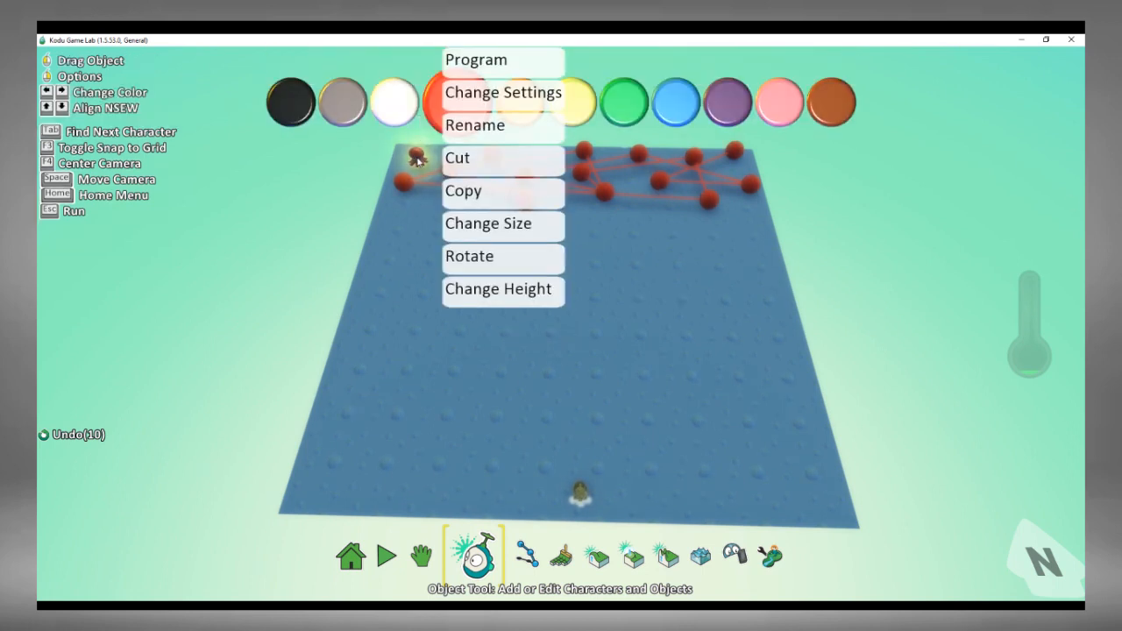
{"action": "left_click", "coordinate": [480, 62]}
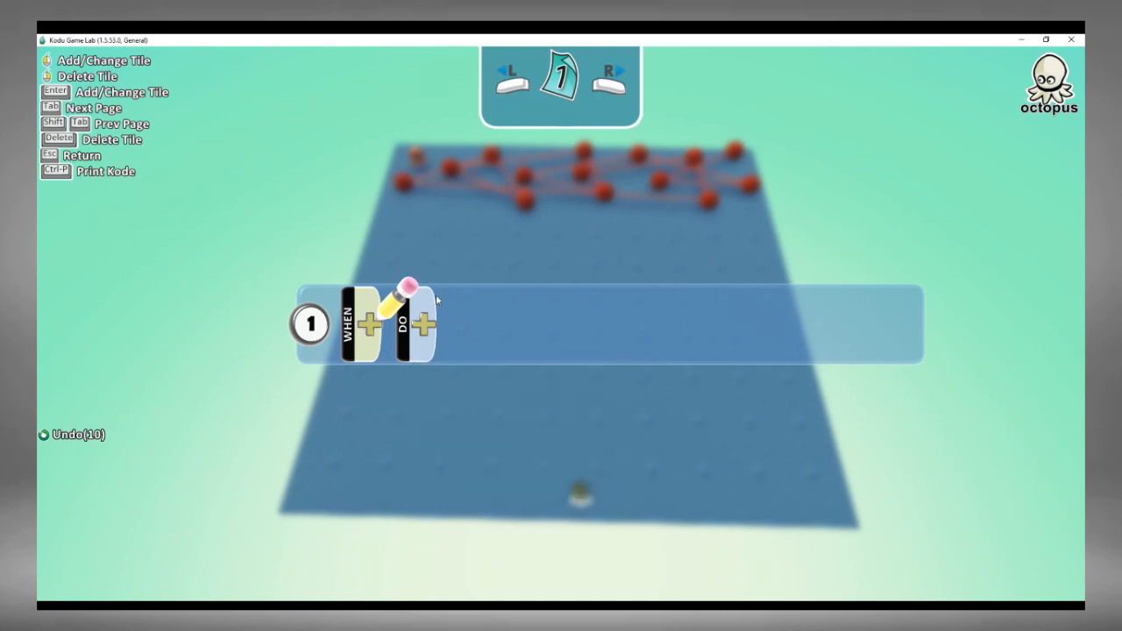
{"action": "left_click", "coordinate": [369, 324]}
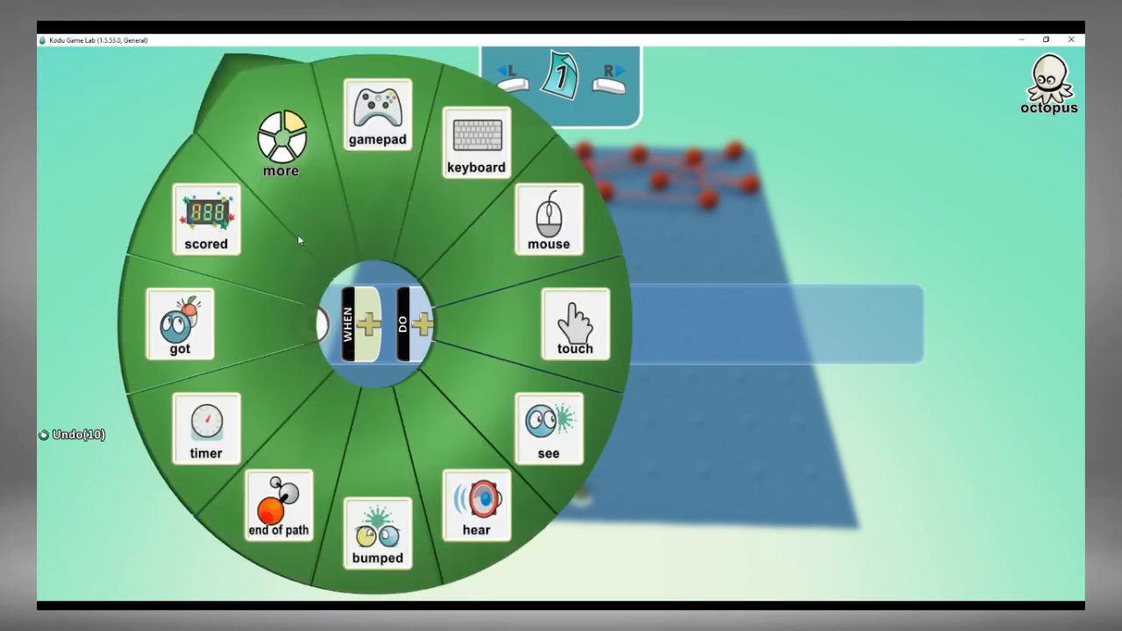
{"action": "left_click", "coordinate": [308, 175]}
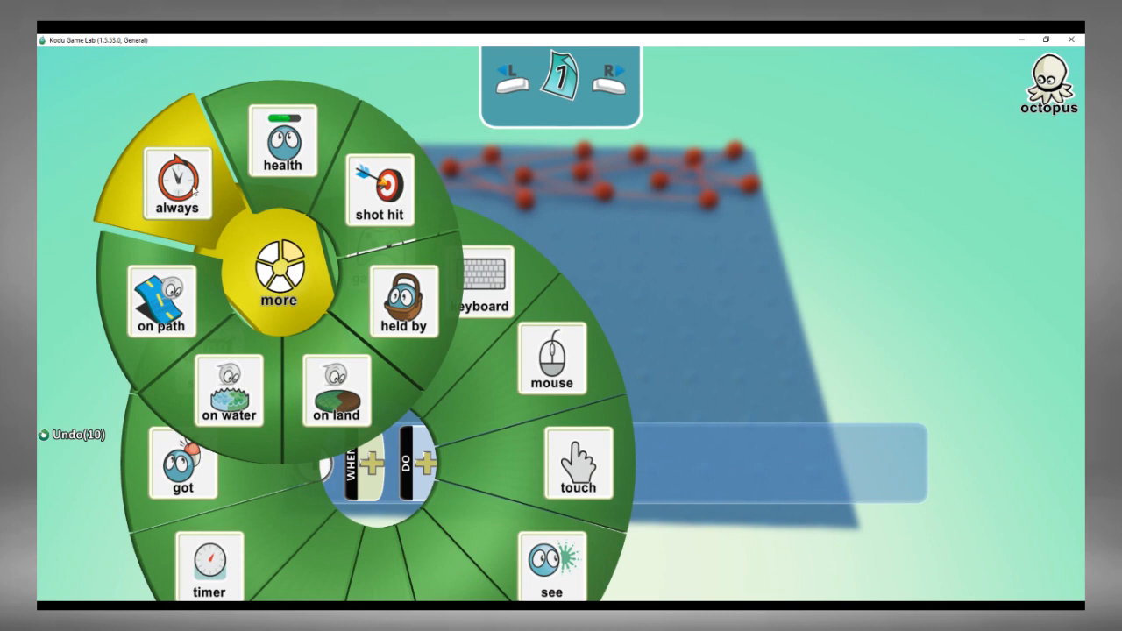
{"action": "left_click", "coordinate": [194, 189]}
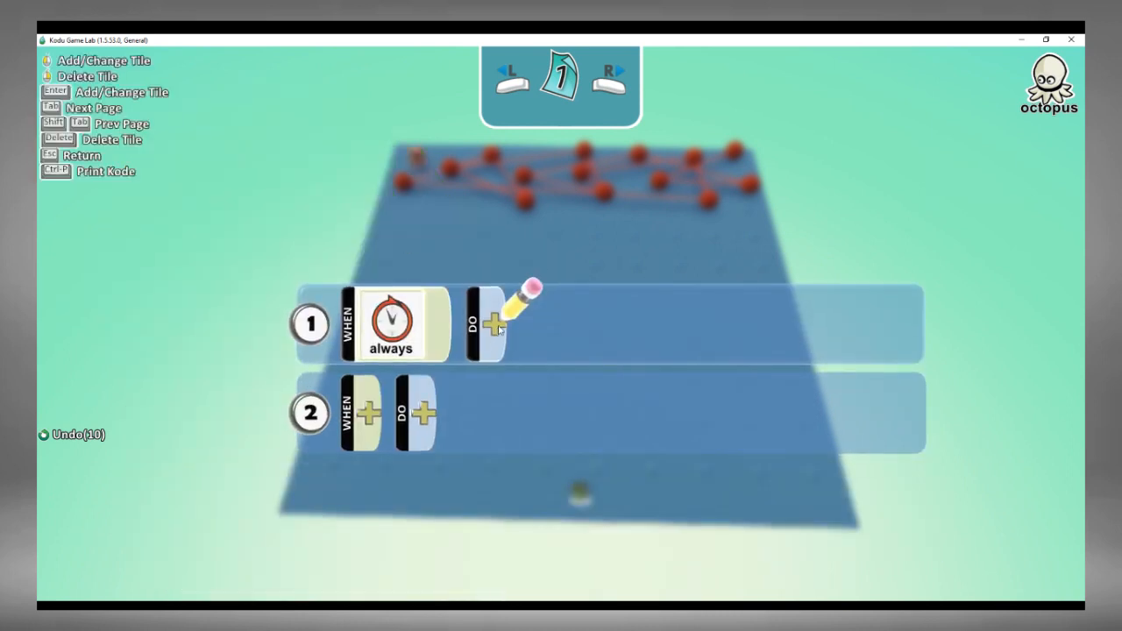
Set the first rule's DO action to move on path, red path, quickly.
{"action": "left_click", "coordinate": [495, 324]}
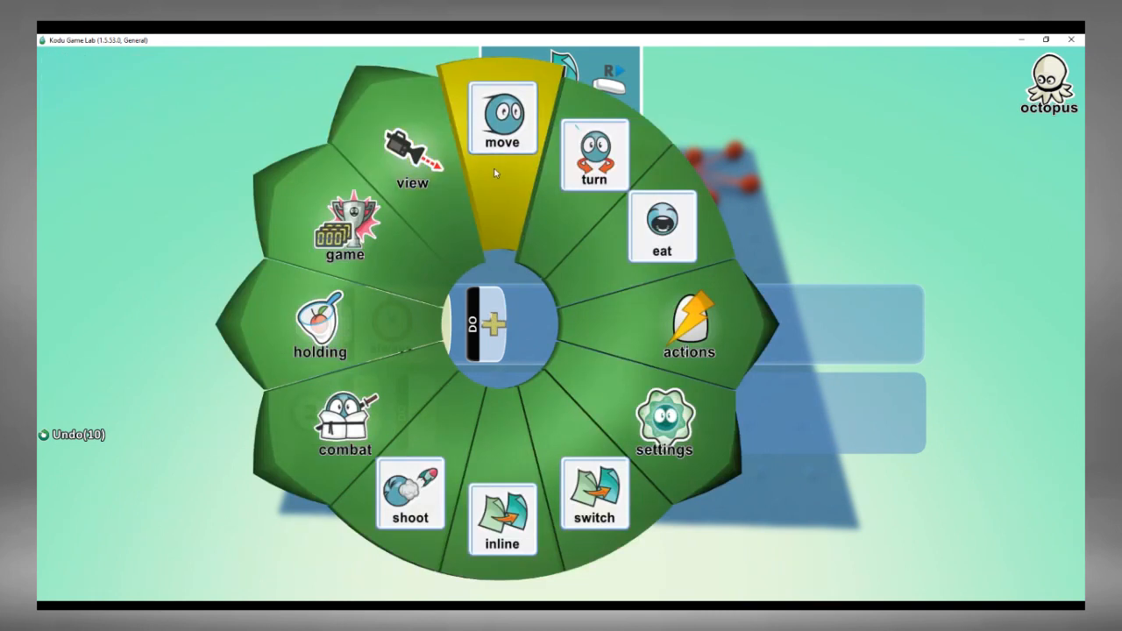
{"action": "left_click", "coordinate": [496, 160]}
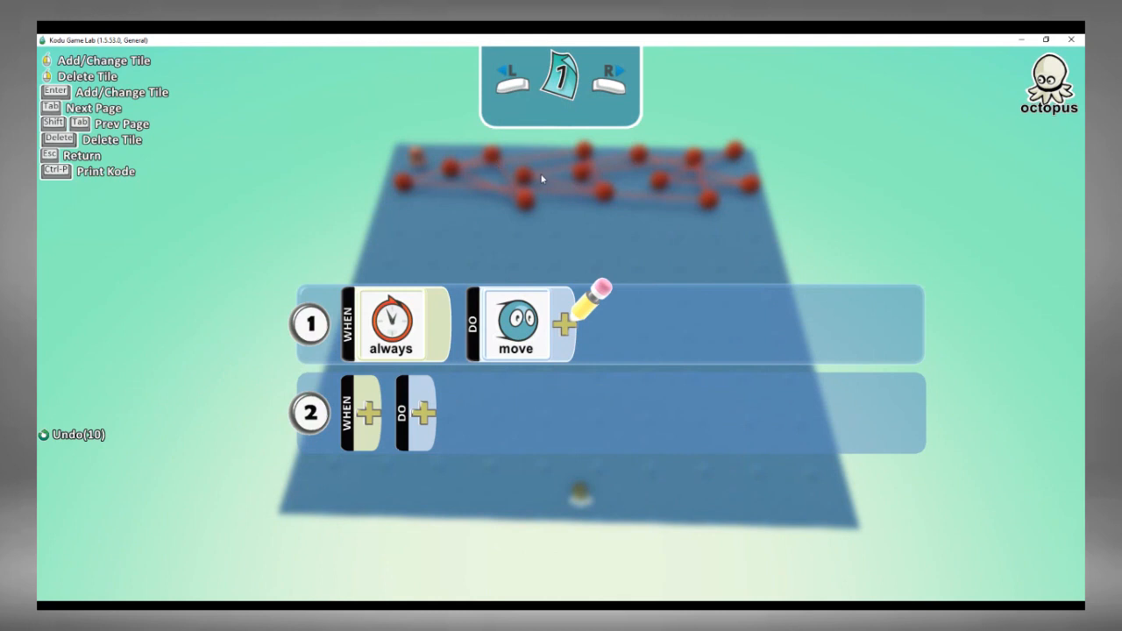
{"action": "left_click", "coordinate": [570, 330]}
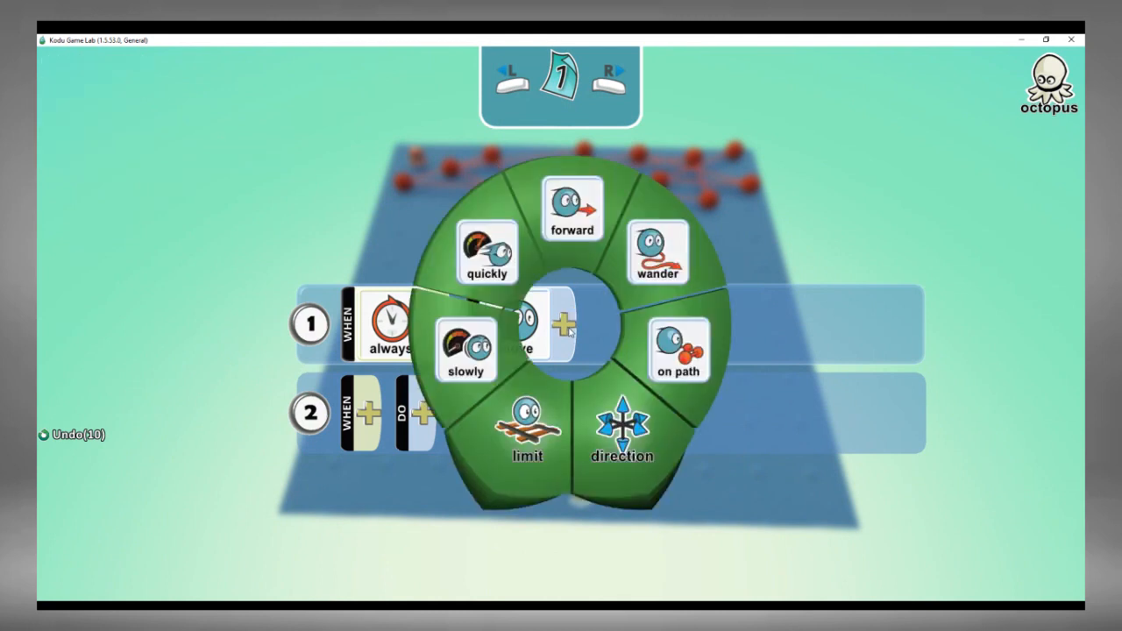
{"action": "left_click", "coordinate": [714, 362]}
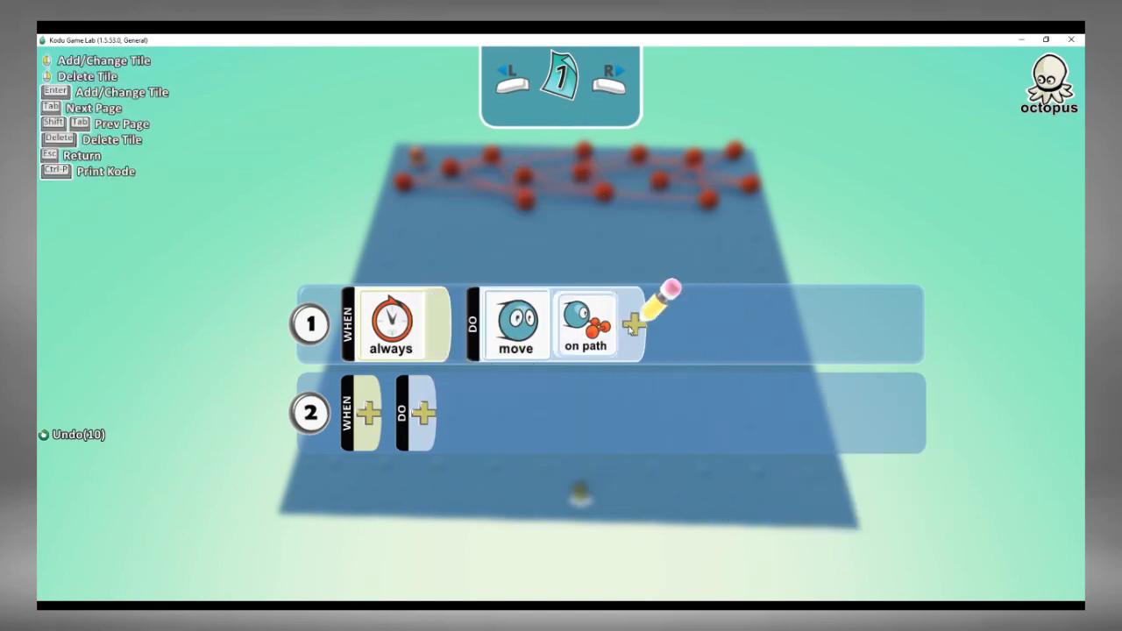
{"action": "left_click", "coordinate": [632, 326]}
{"action": "left_click", "coordinate": [644, 438]}
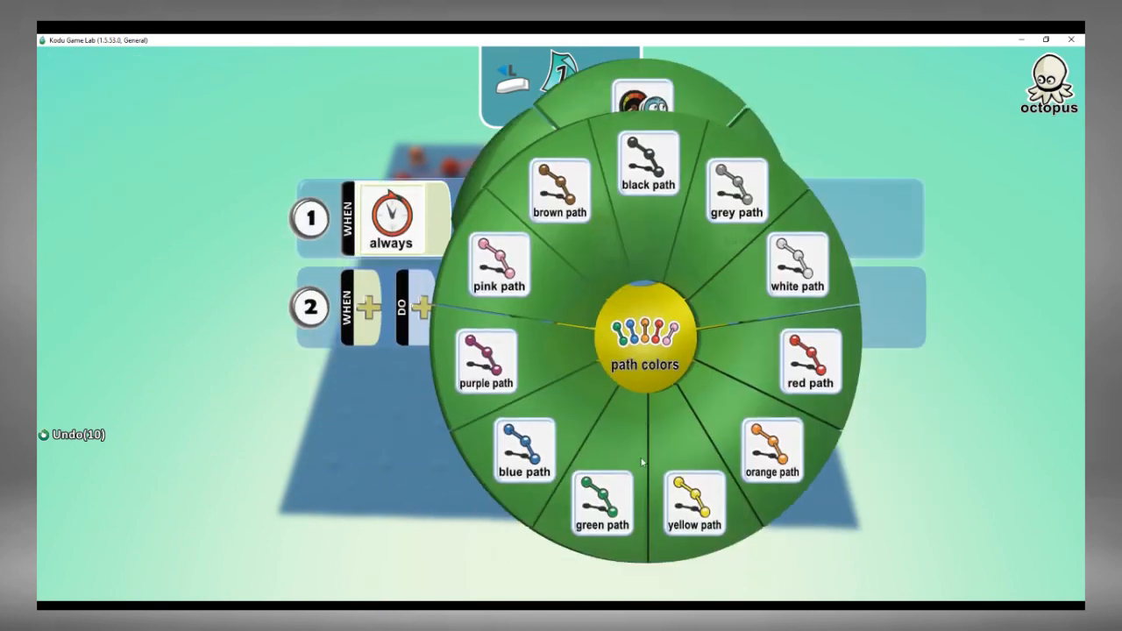
{"action": "left_click", "coordinate": [817, 370]}
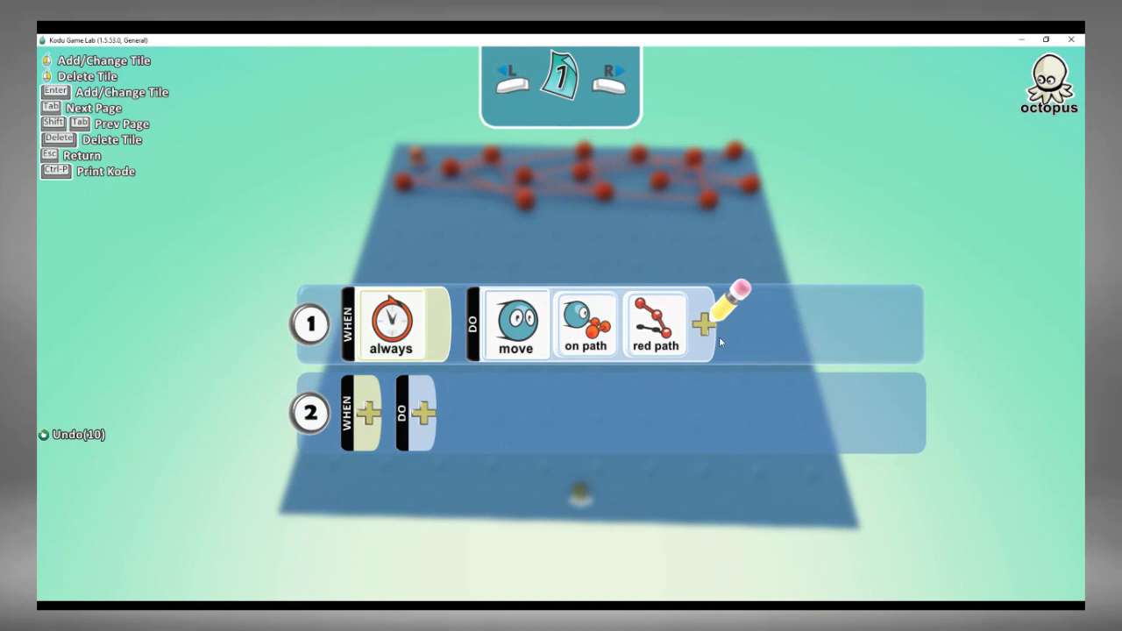
{"action": "left_click", "coordinate": [711, 329]}
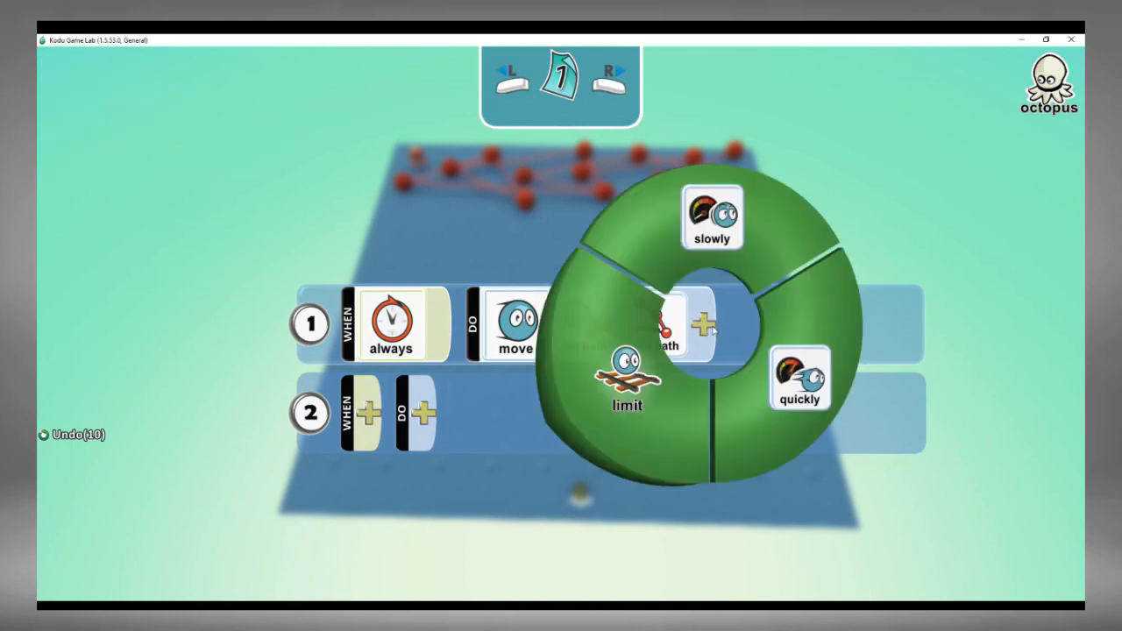
{"action": "left_click", "coordinate": [793, 333]}
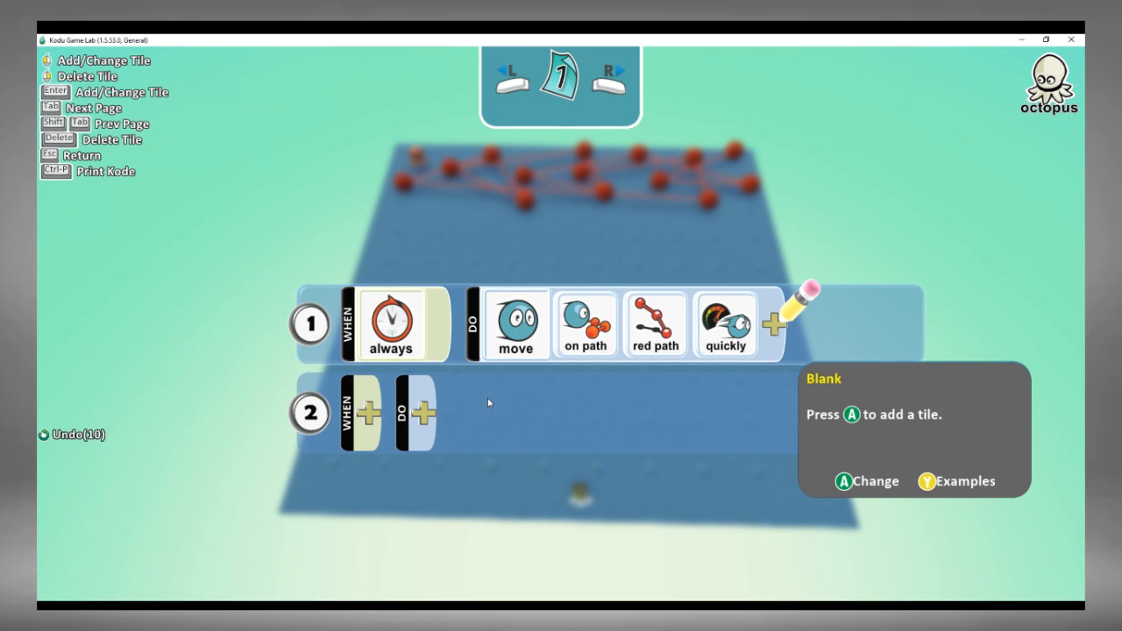
Set the second rule's WHEN condition to bumped octopus.
{"action": "left_click", "coordinate": [371, 415]}
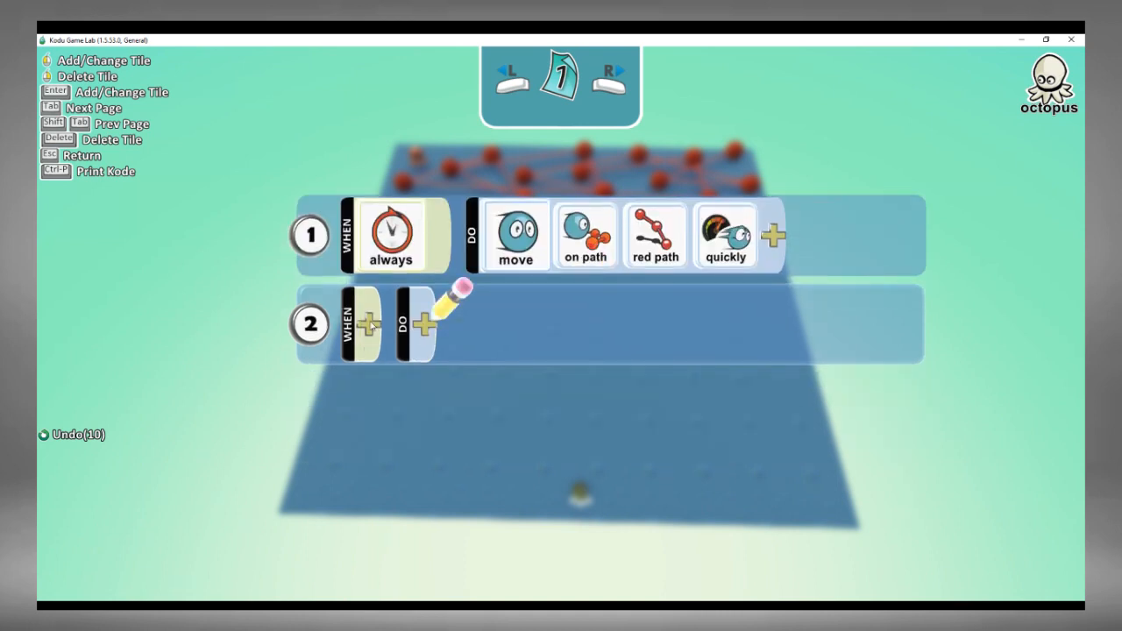
{"action": "left_click", "coordinate": [368, 326]}
{"action": "left_click", "coordinate": [394, 485]}
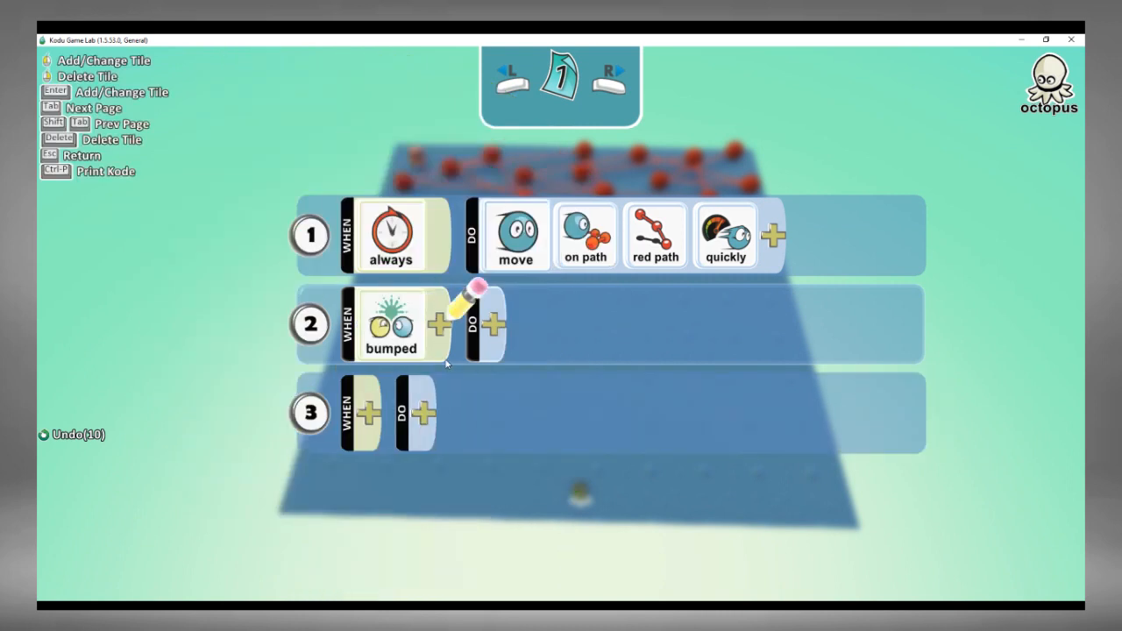
{"action": "left_click", "coordinate": [433, 333]}
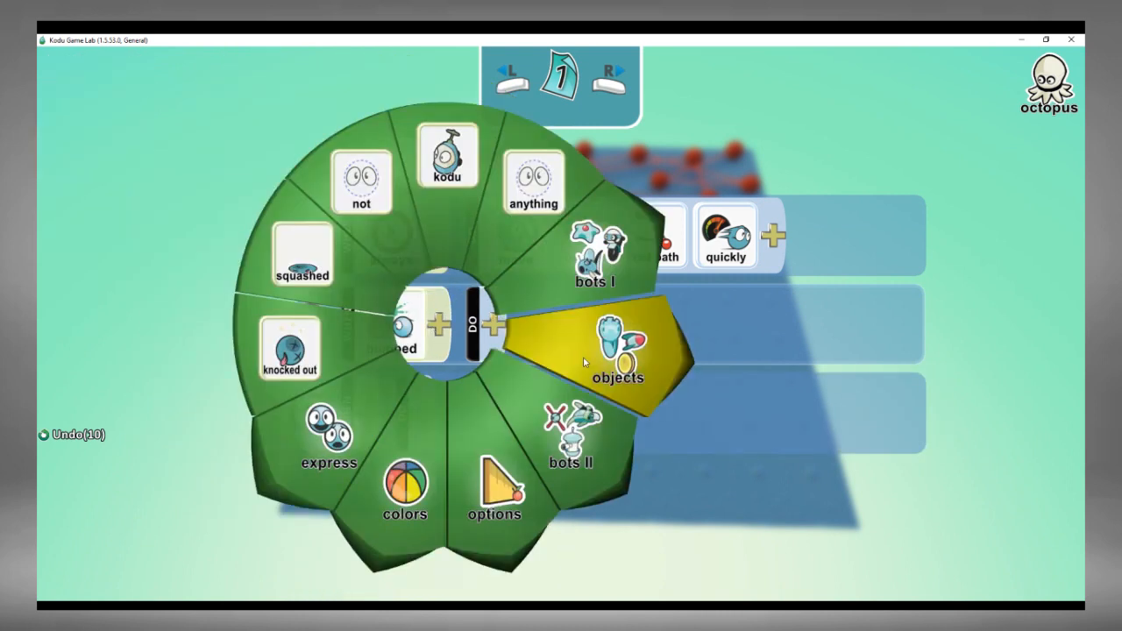
{"action": "left_click", "coordinate": [609, 347]}
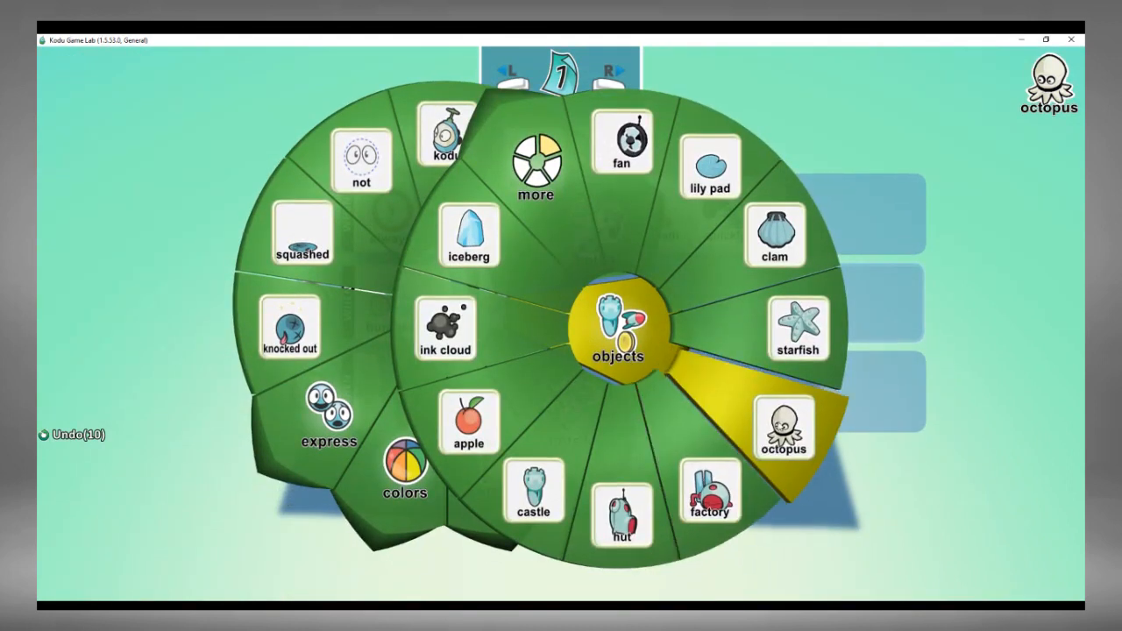
{"action": "left_click", "coordinate": [777, 427]}
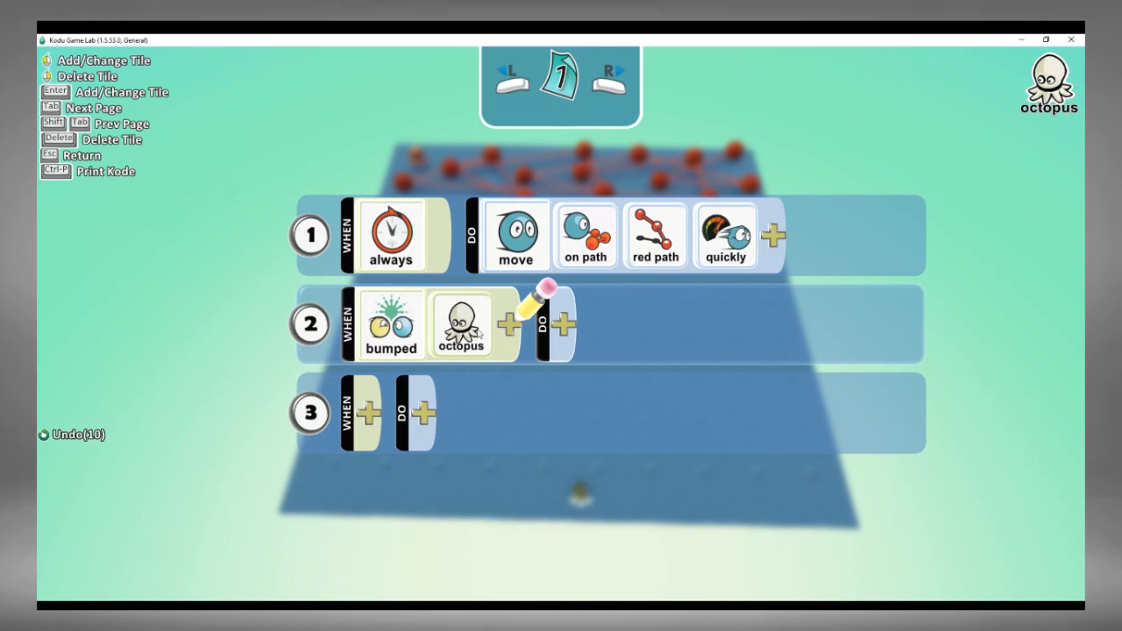
Set the second rule's DO action to move away and close the octopus's program.
{"action": "left_click", "coordinate": [566, 326]}
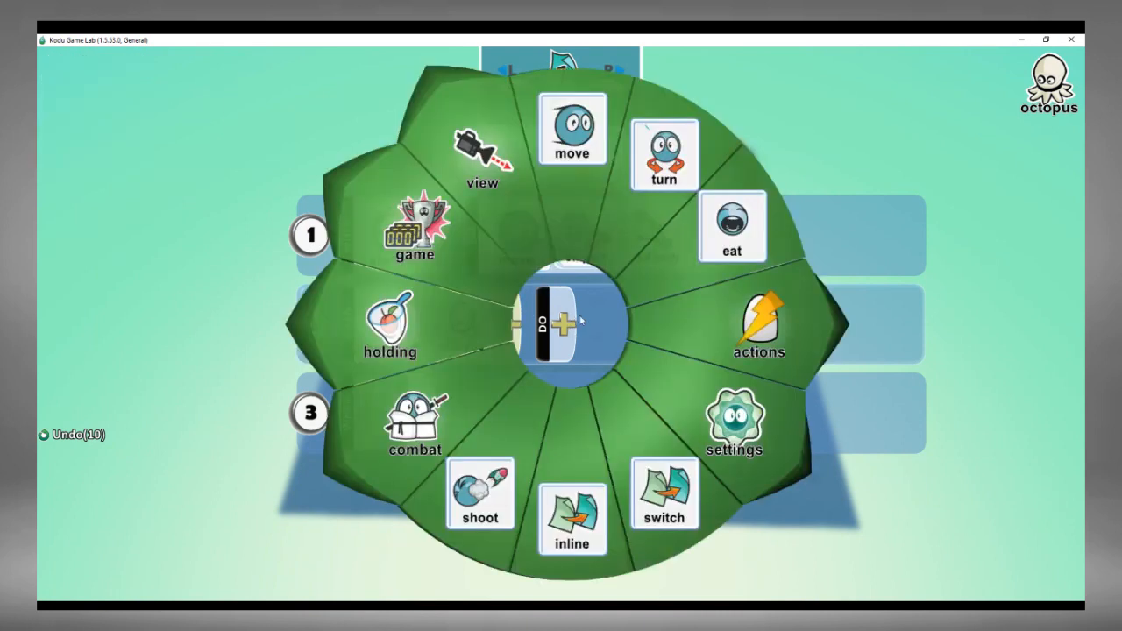
{"action": "left_click", "coordinate": [579, 160]}
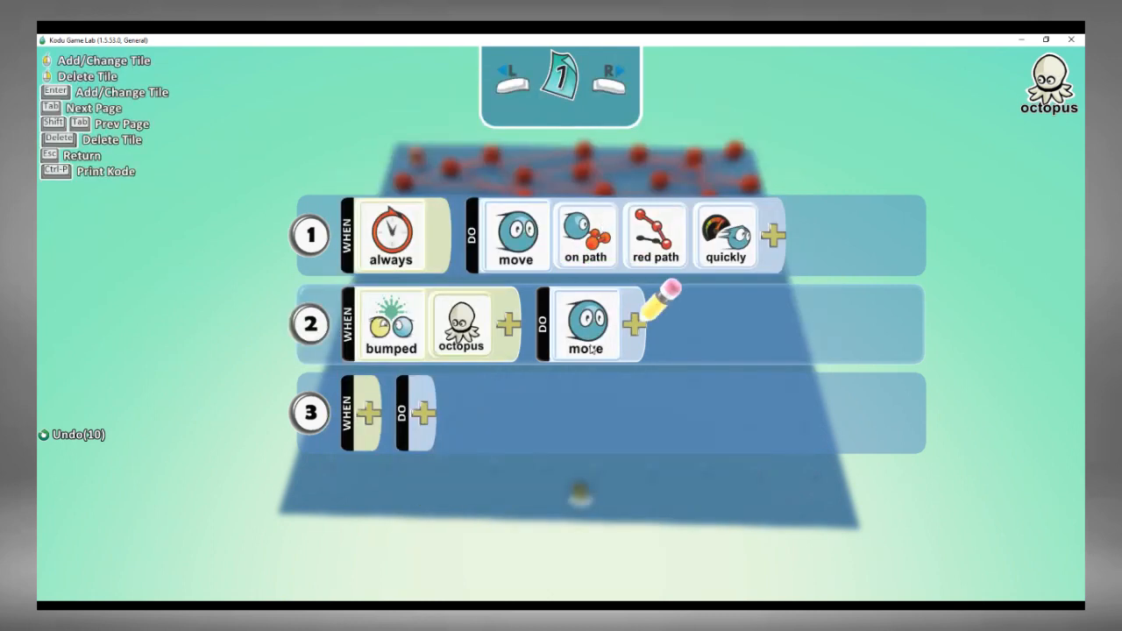
{"action": "left_click", "coordinate": [633, 324]}
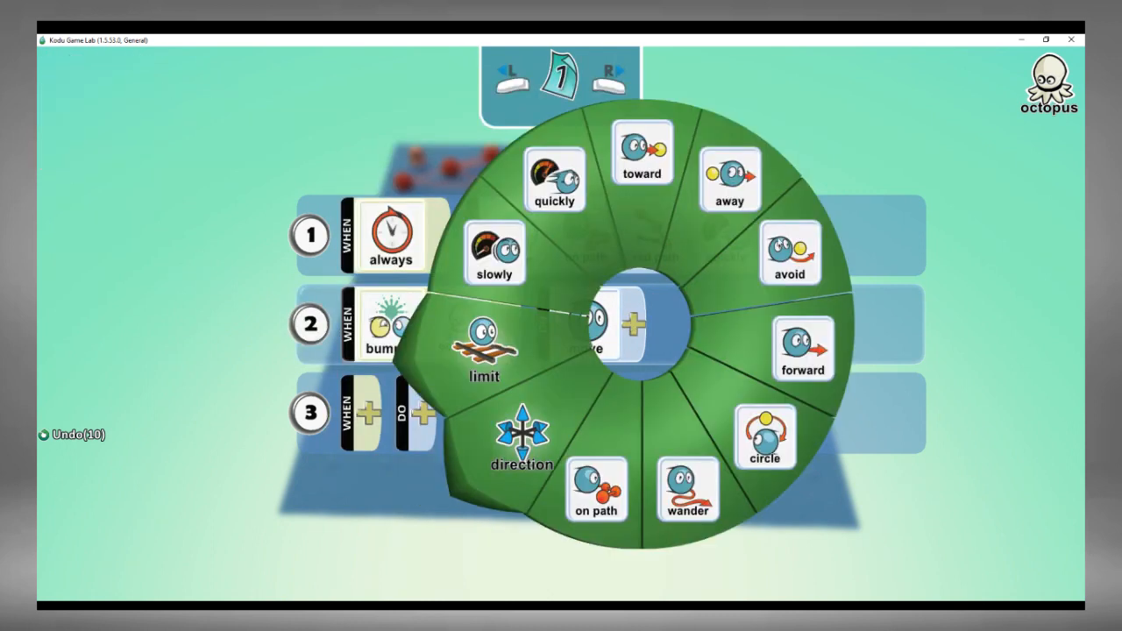
{"action": "left_click", "coordinate": [731, 192]}
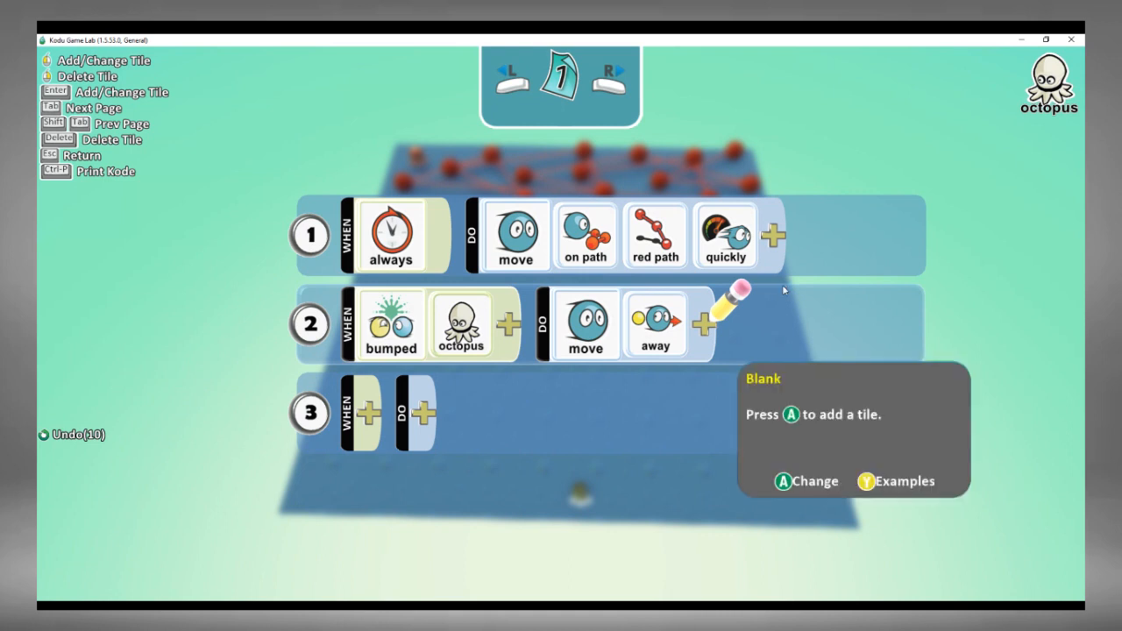
{"action": "key", "text": "Escape"}
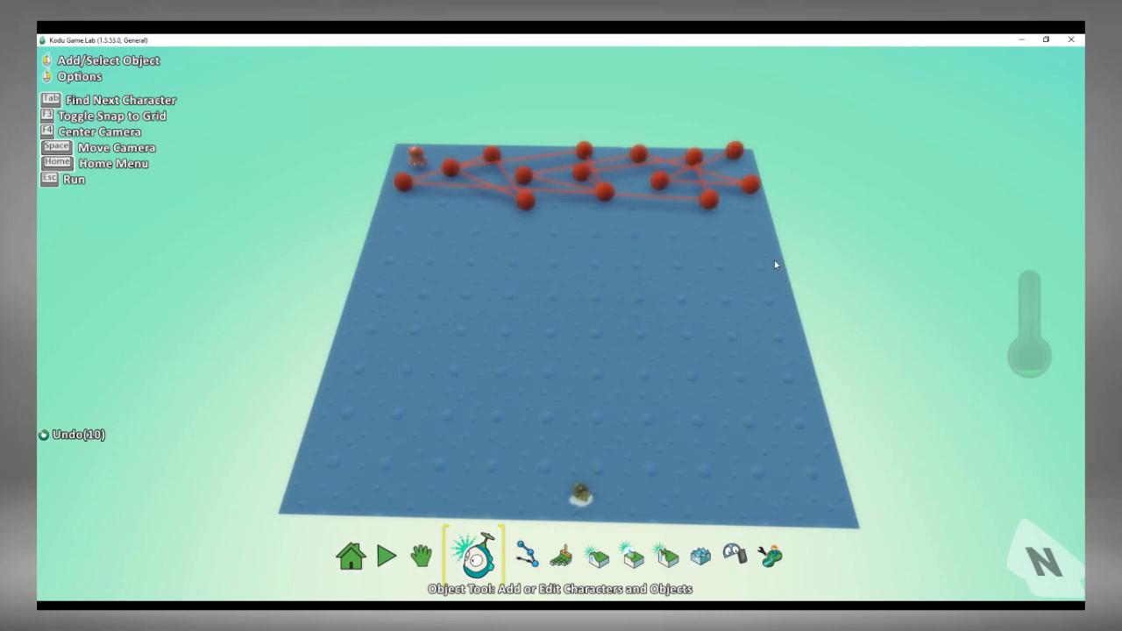
Copy the red octopus and paste three copies among the red path's nodes: one near its west end and two in its eastern half.
{"action": "right_click", "coordinate": [419, 157]}
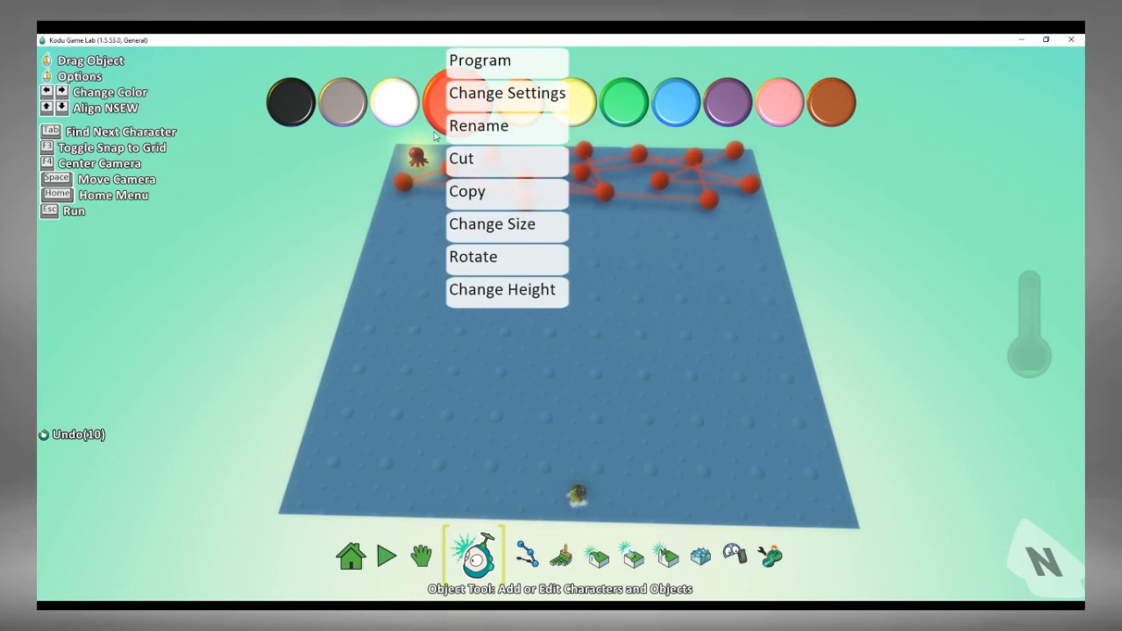
{"action": "left_click", "coordinate": [465, 193]}
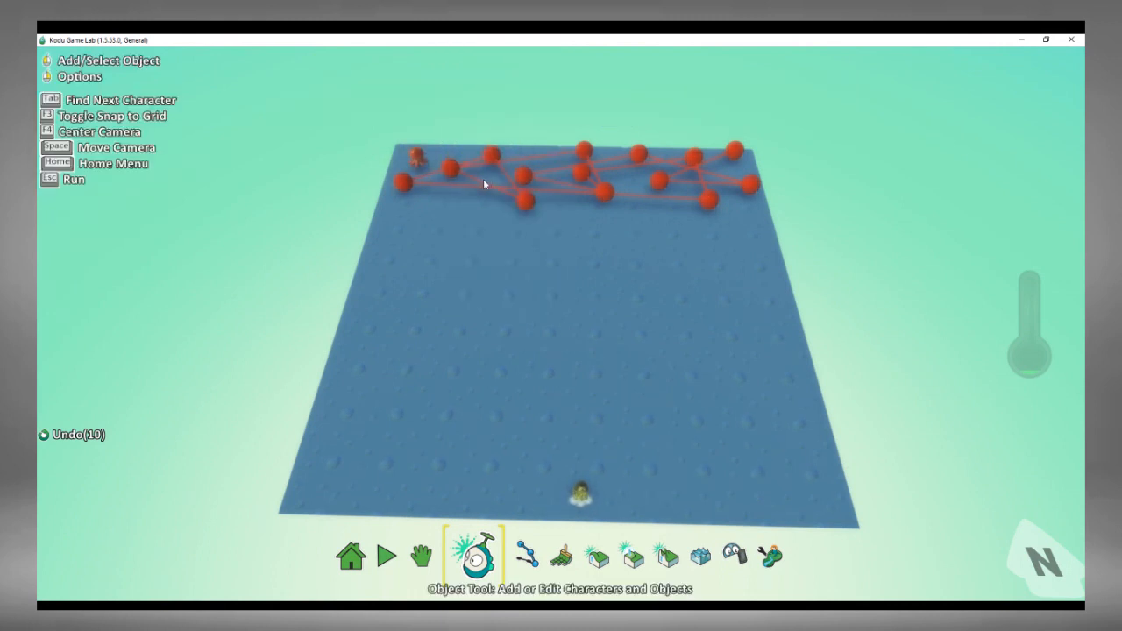
{"action": "right_click", "coordinate": [482, 180]}
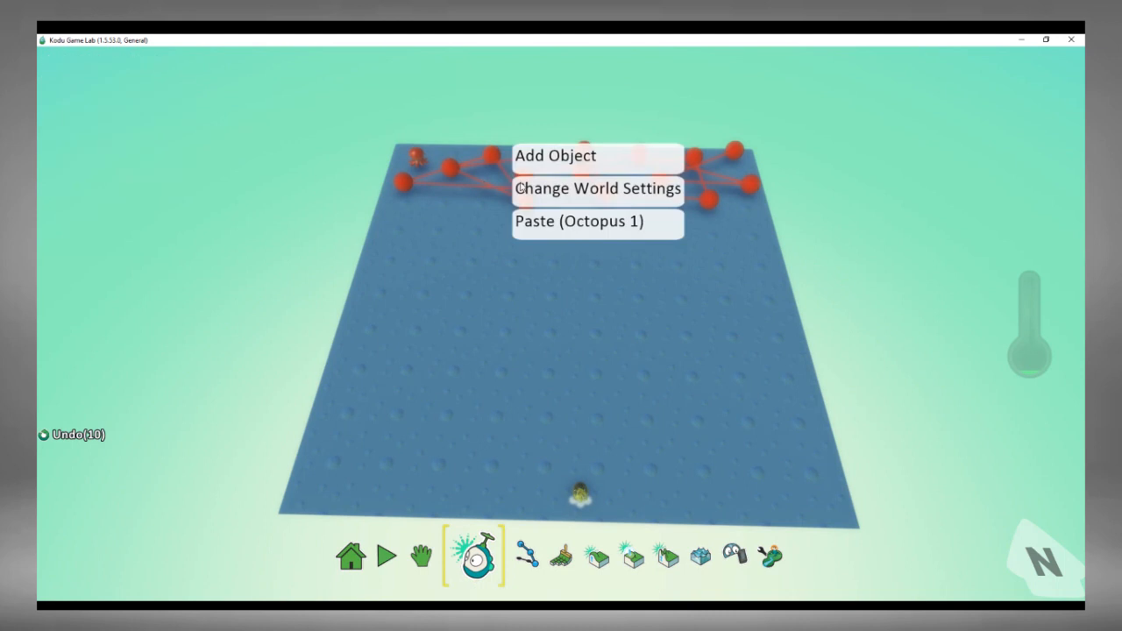
{"action": "left_click", "coordinate": [581, 220]}
{"action": "right_click", "coordinate": [639, 177]}
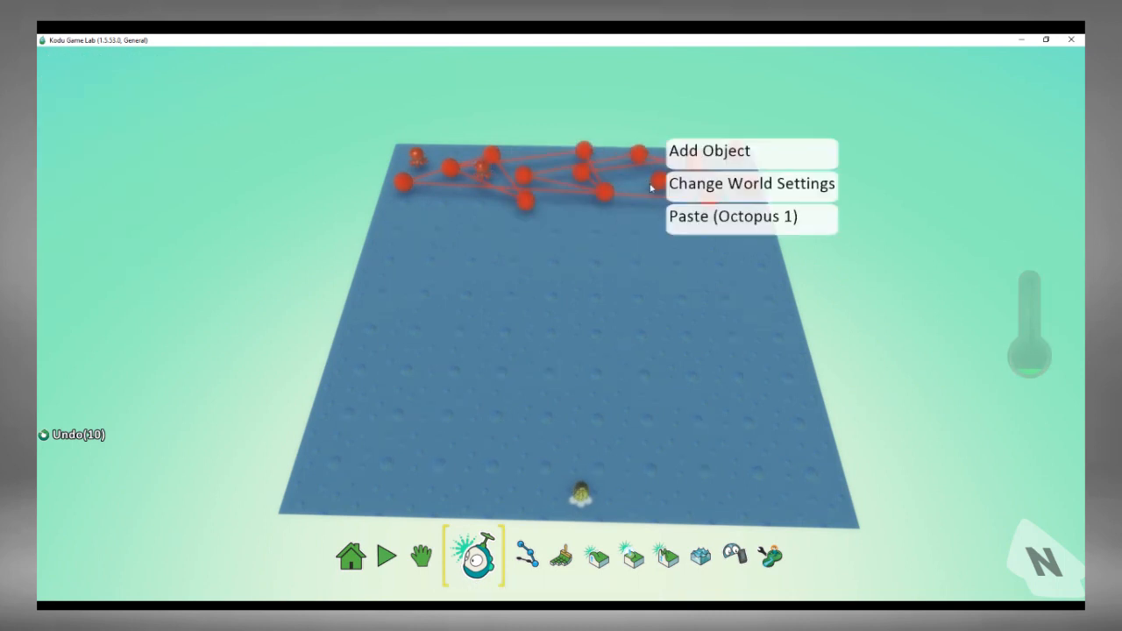
{"action": "left_click", "coordinate": [719, 221]}
{"action": "right_click", "coordinate": [715, 183]}
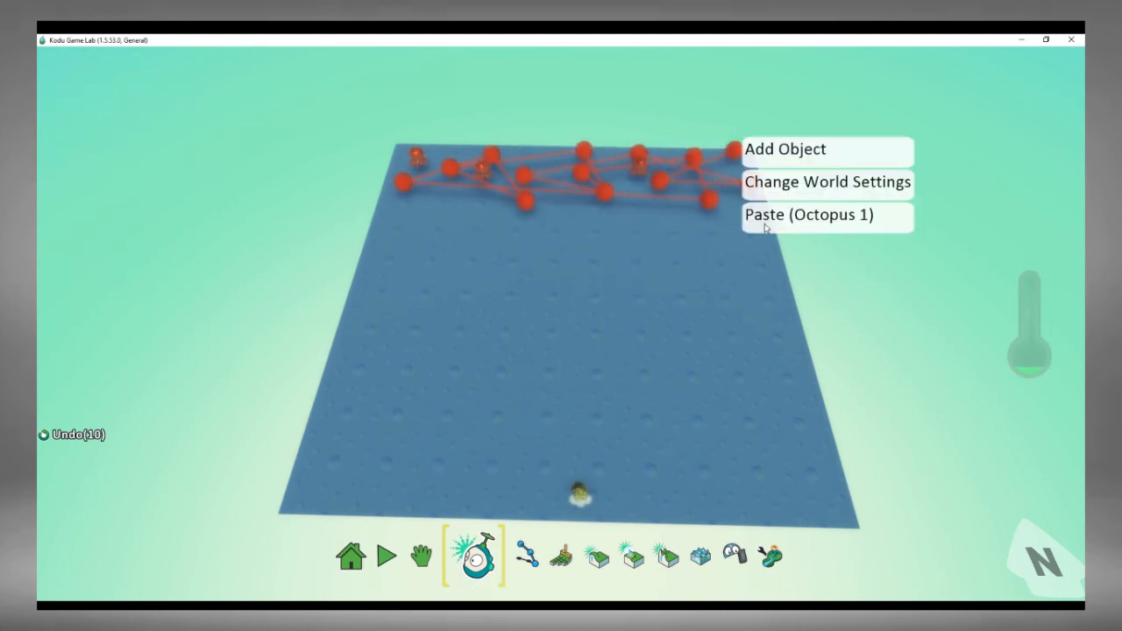
{"action": "left_click", "coordinate": [777, 221]}
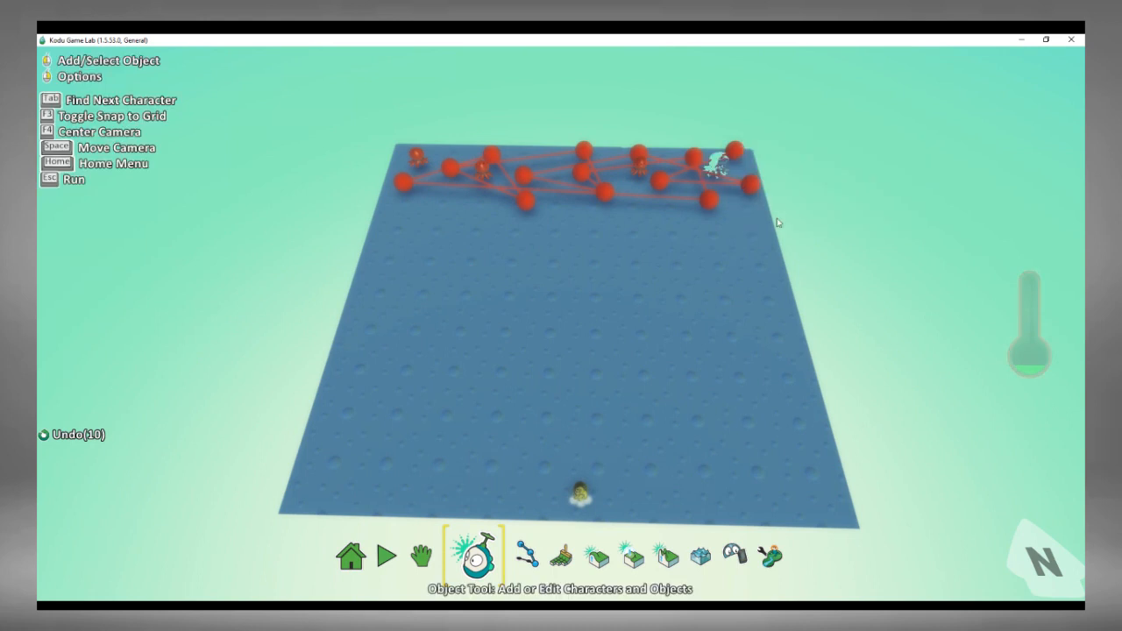
Paste one more octopus near the middle of the red path and colour it yellow.
{"action": "right_click", "coordinate": [569, 192]}
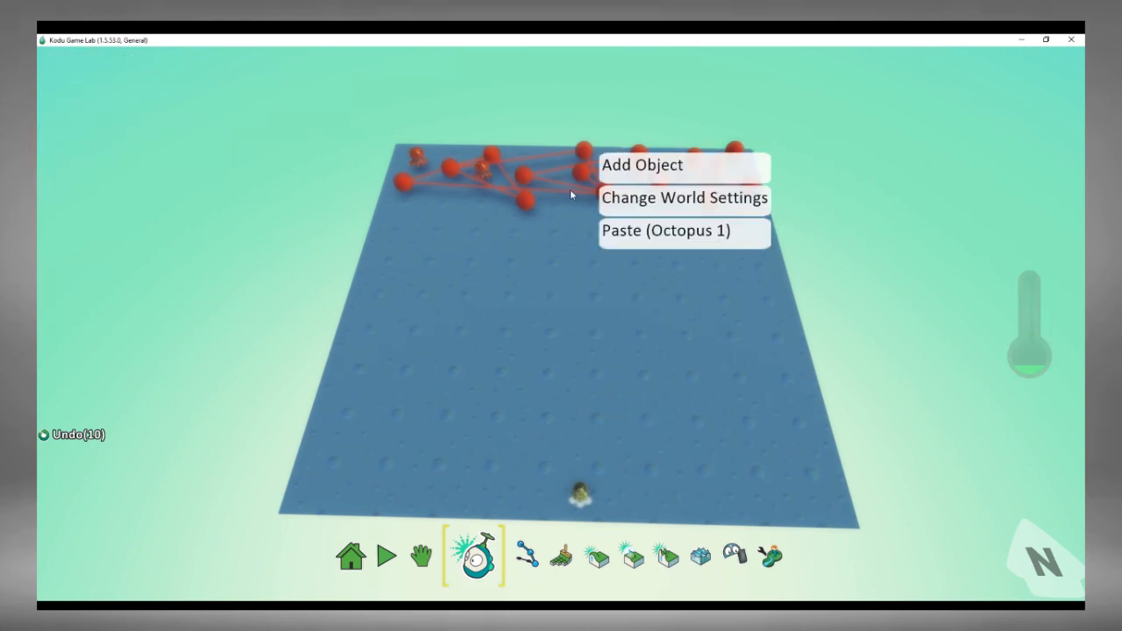
{"action": "left_click", "coordinate": [647, 232]}
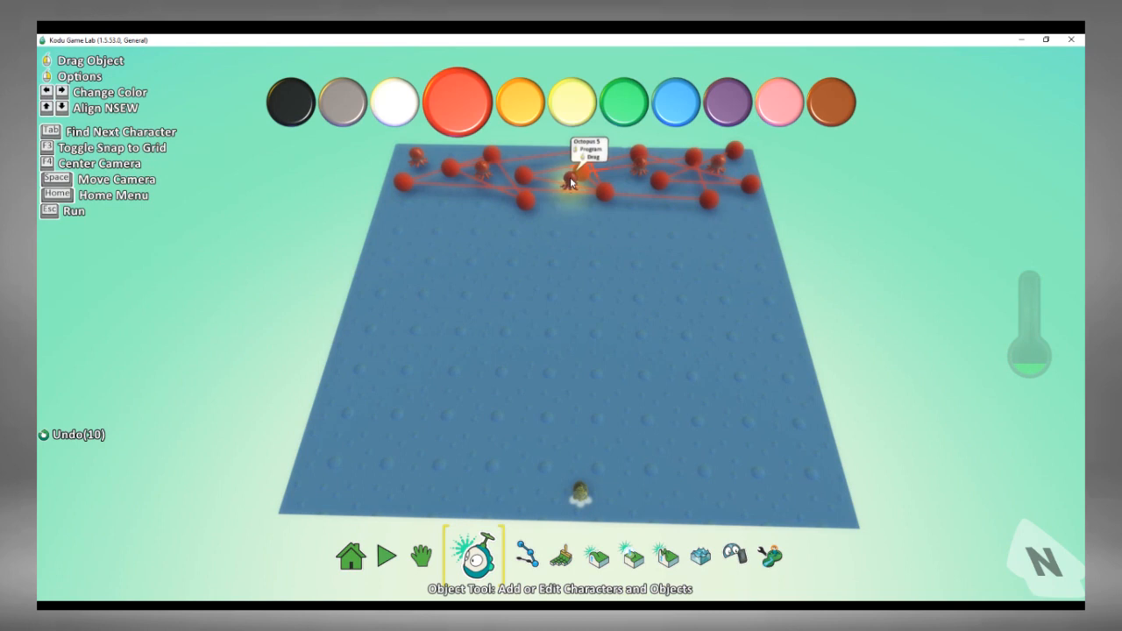
{"action": "key", "text": "Right"}
{"action": "key", "text": "Right"}
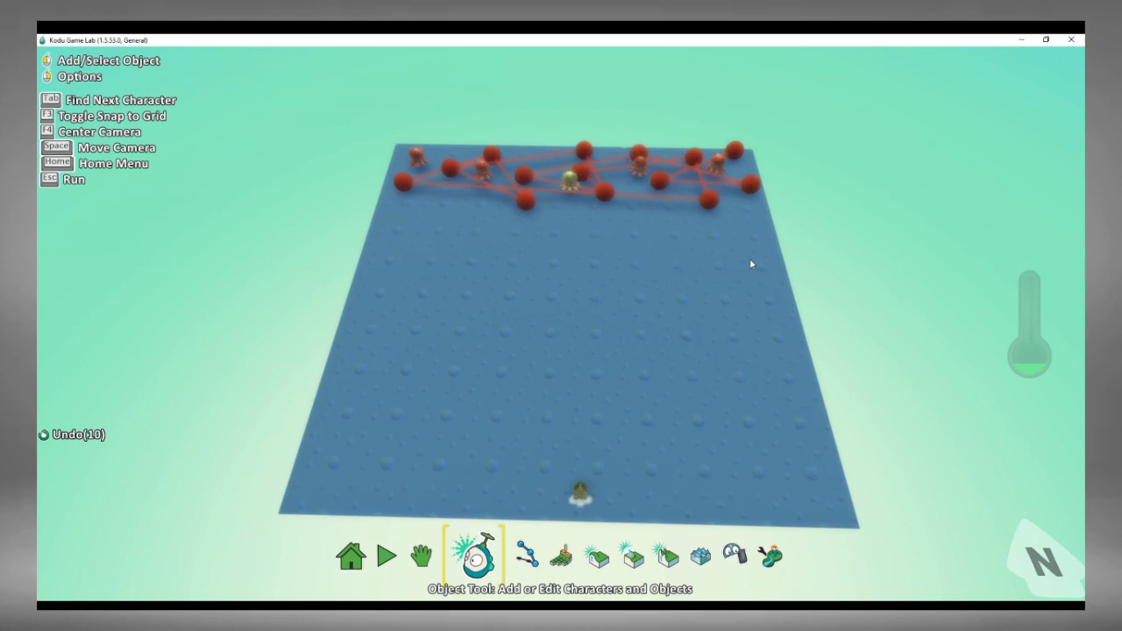
Run the game to watch how the octopuses move along the path, and return to editing.
{"action": "left_click", "coordinate": [404, 555]}
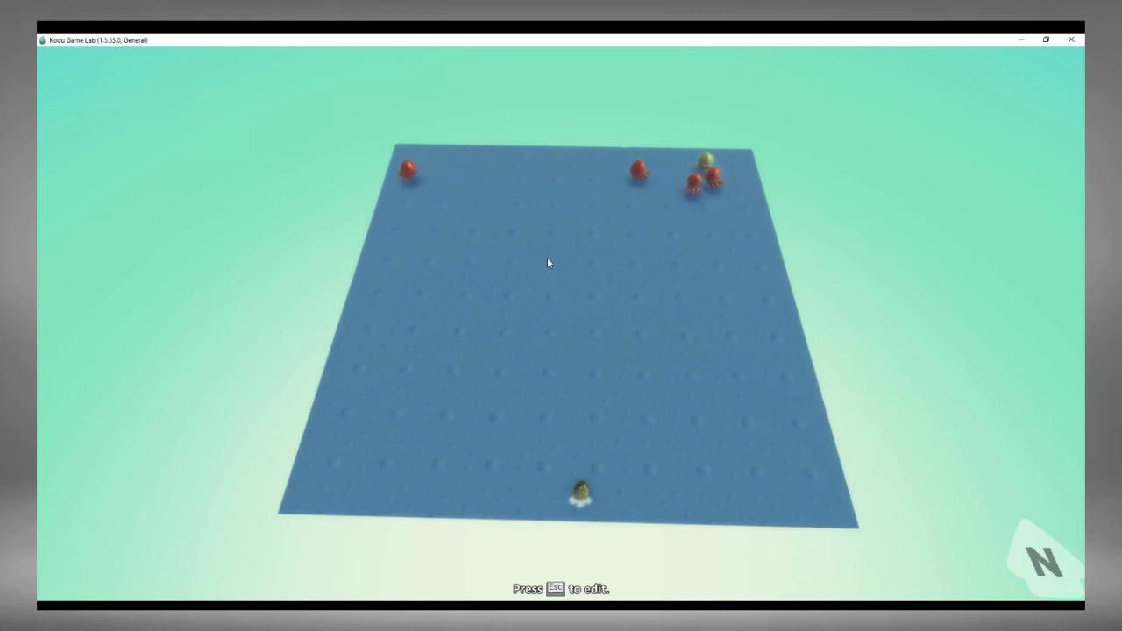
{"action": "key", "text": "Escape"}
Save the world as New World v00, overwriting the existing file.
{"action": "left_click", "coordinate": [351, 554]}
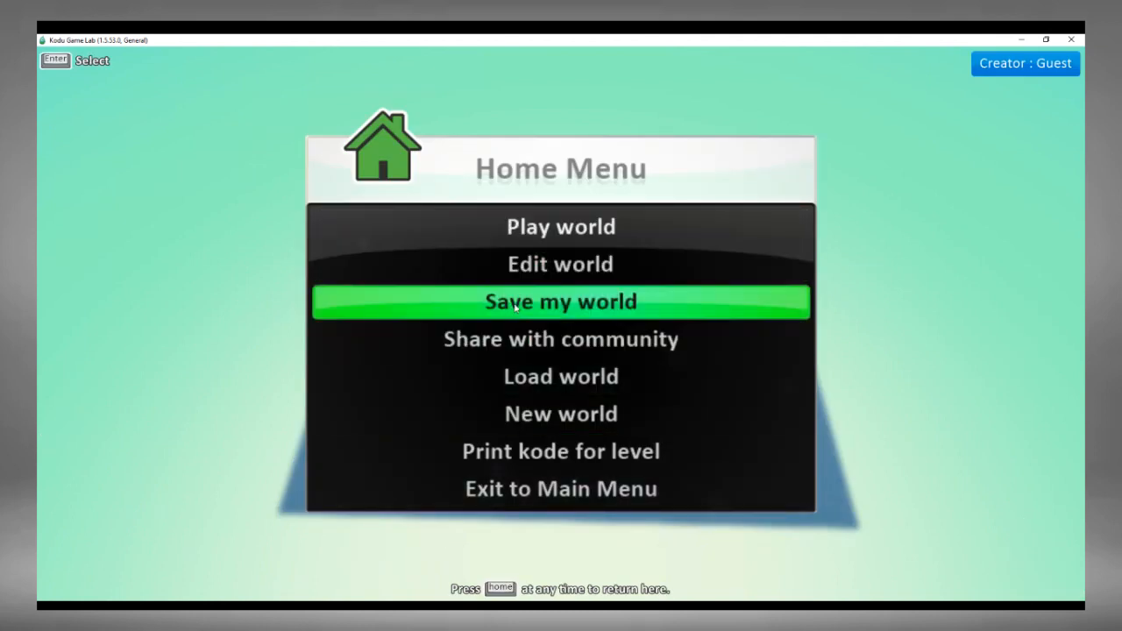
{"action": "left_click", "coordinate": [512, 306]}
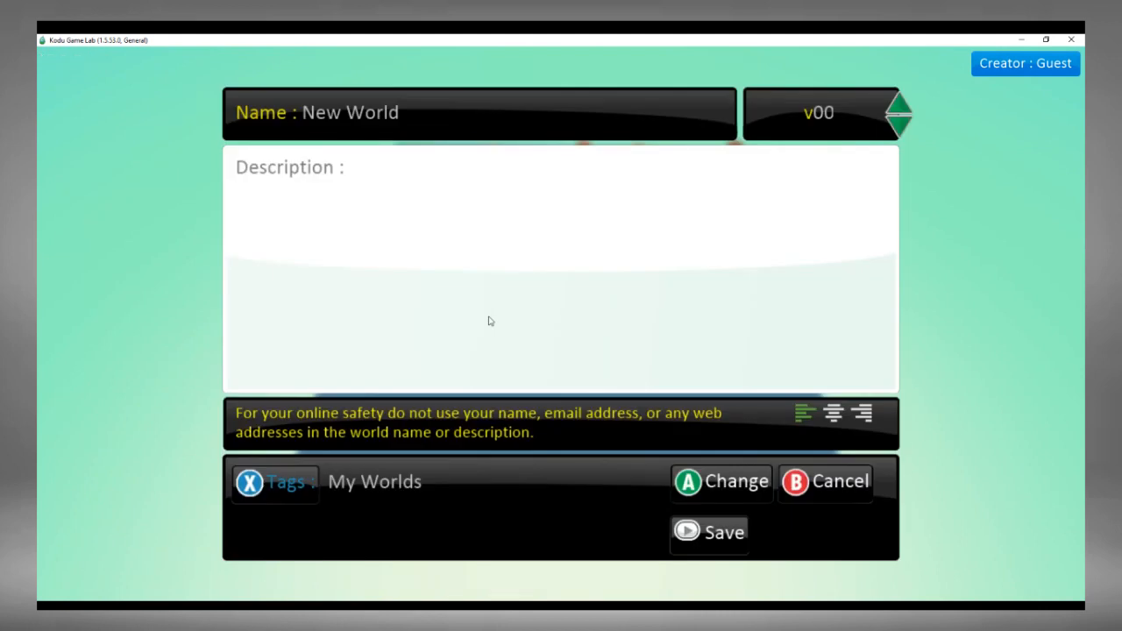
{"action": "left_click", "coordinate": [716, 537]}
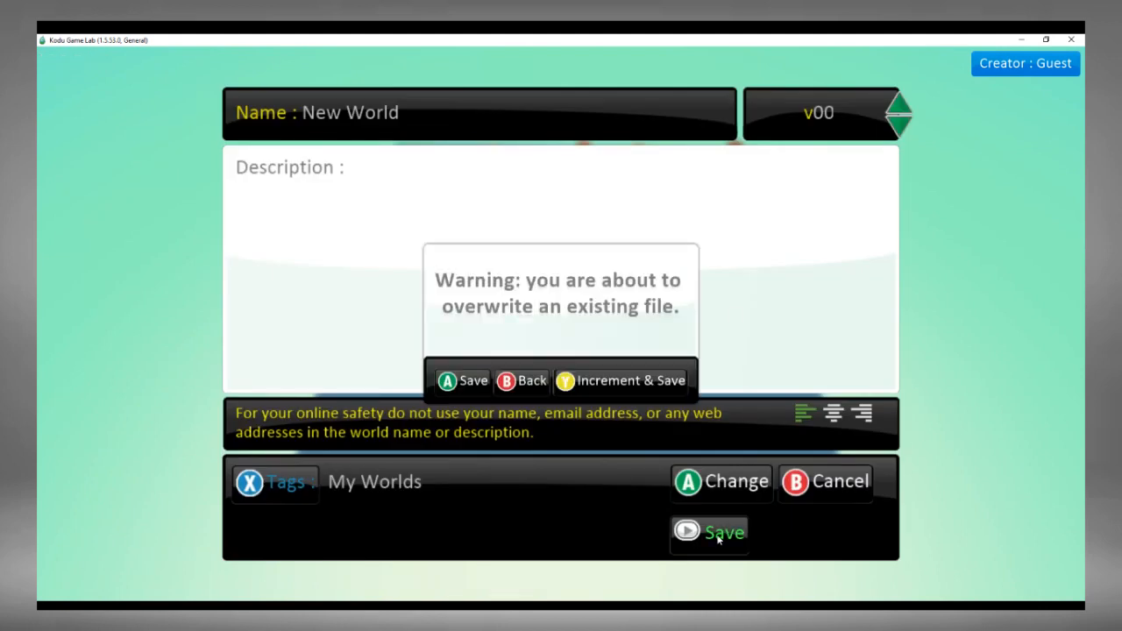
{"action": "left_click", "coordinate": [463, 380]}
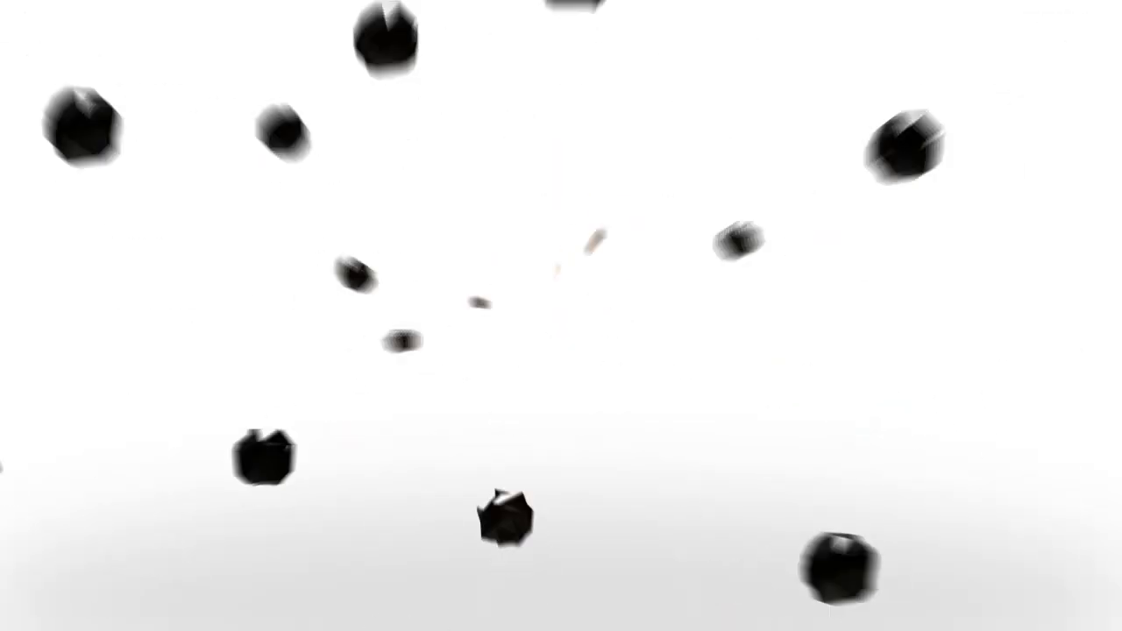